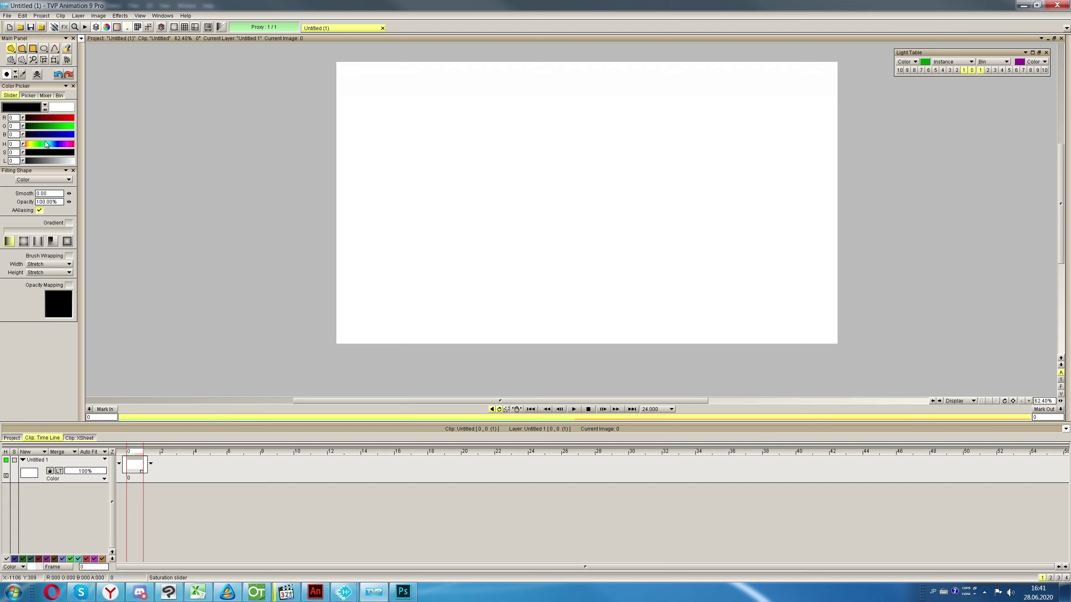
Switch to freehand drawing with the PenBrush and extend the Untitled 1 layer to four frames
{"action": "key", "text": "d"}
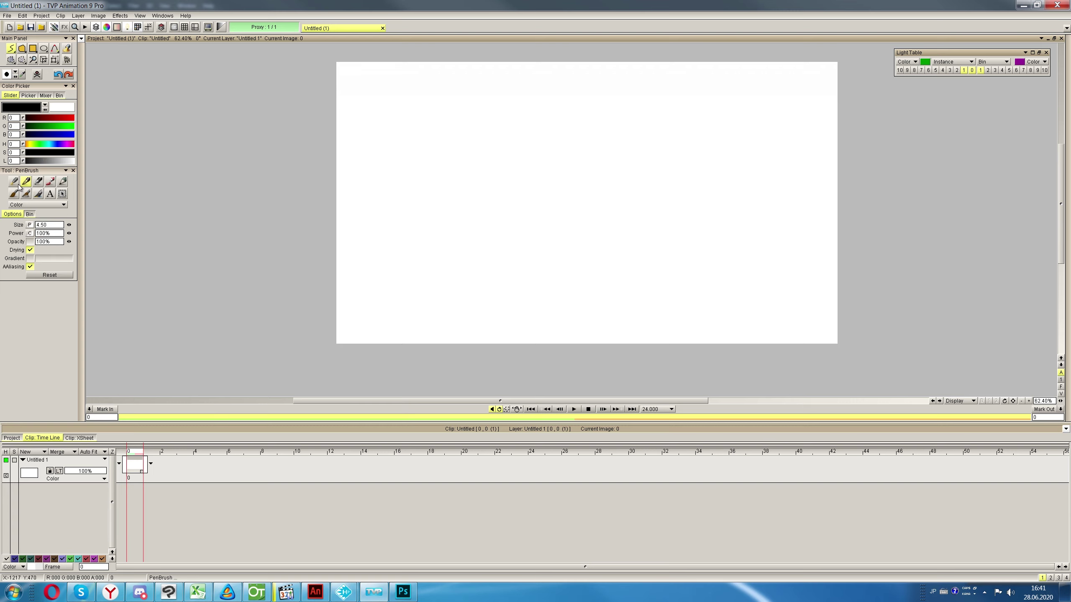
{"action": "mouse_move", "coordinate": [401, 240]}
{"action": "left_mouse_down"}
{"action": "mouse_move", "coordinate": [691, 150]}
{"action": "mouse_move", "coordinate": [707, 159]}
{"action": "mouse_move", "coordinate": [674, 183]}
{"action": "left_mouse_up"}
{"action": "key", "text": "ctrl+z"}
{"action": "left_click_drag", "start_coordinate": [144, 471], "coordinate": [203, 467]}
{"action": "left_click", "coordinate": [525, 333]}
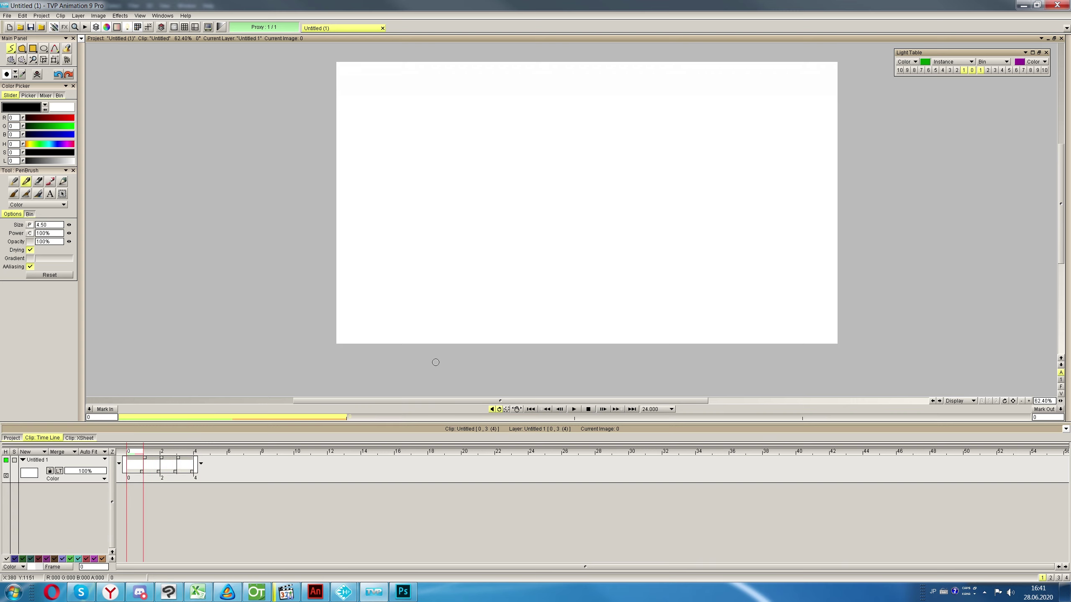
{"action": "left_click", "coordinate": [151, 454]}
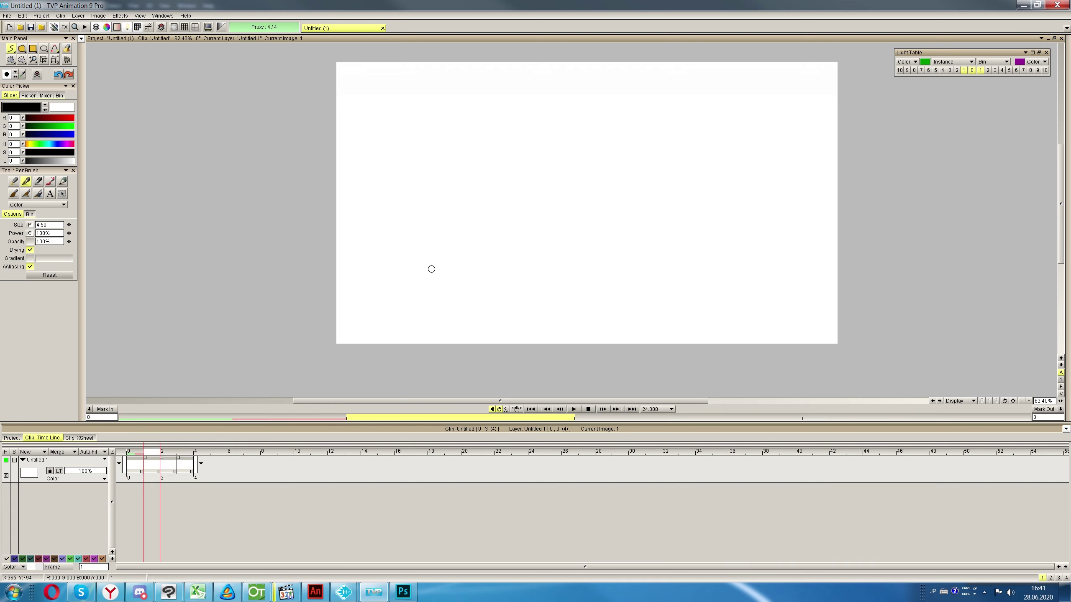
{"action": "left_click_drag", "start_coordinate": [434, 267], "coordinate": [589, 184]}
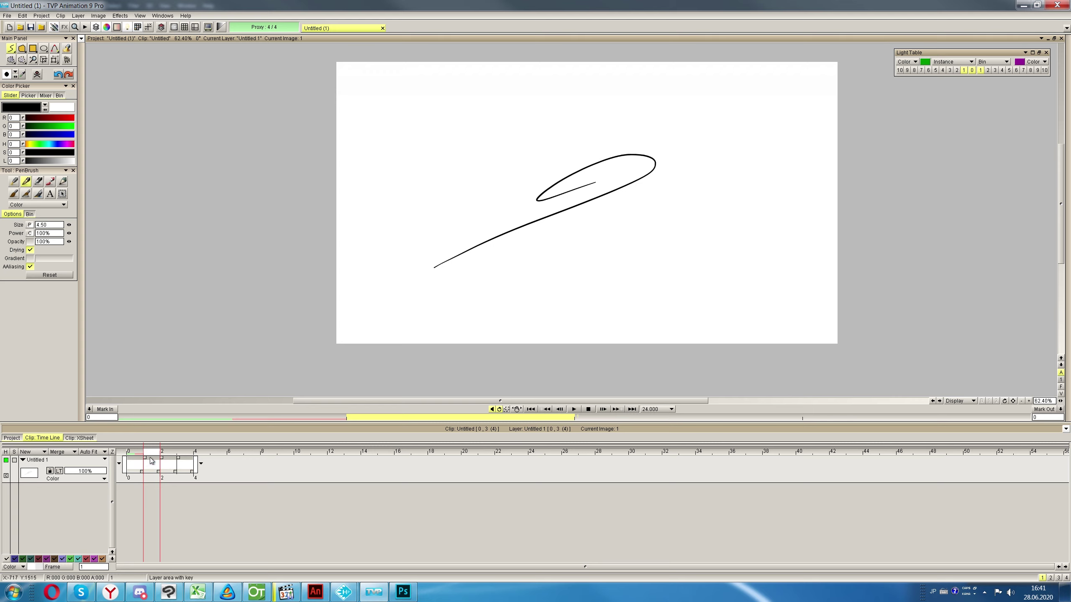
{"action": "key", "text": "ctrl+z"}
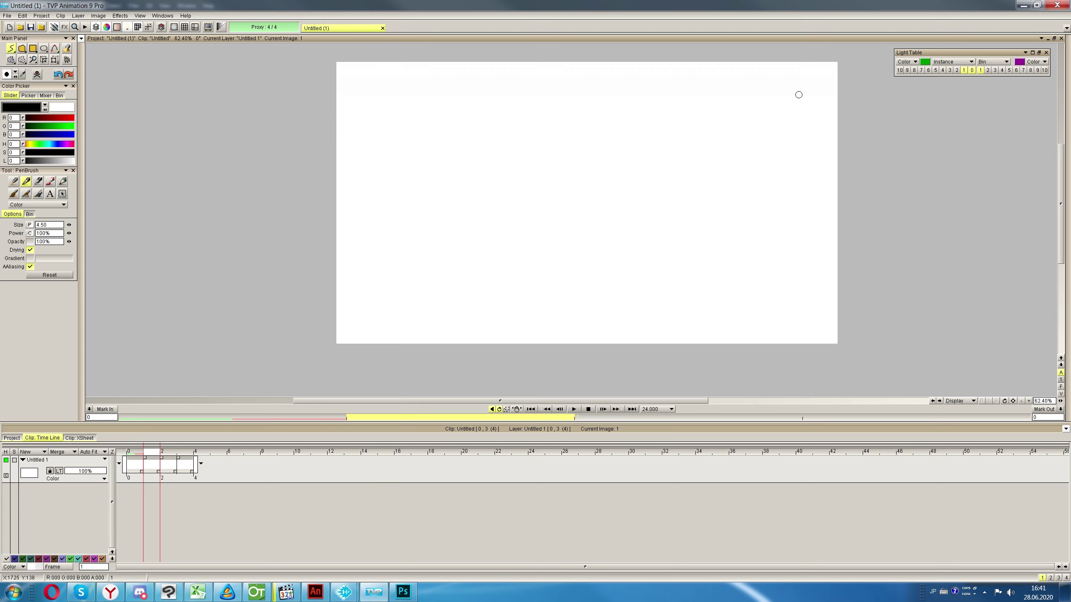
Draw a short diagonal stroke on frame 0, then turn on the layer's light table with frame 1 current
{"action": "left_click", "coordinate": [138, 456]}
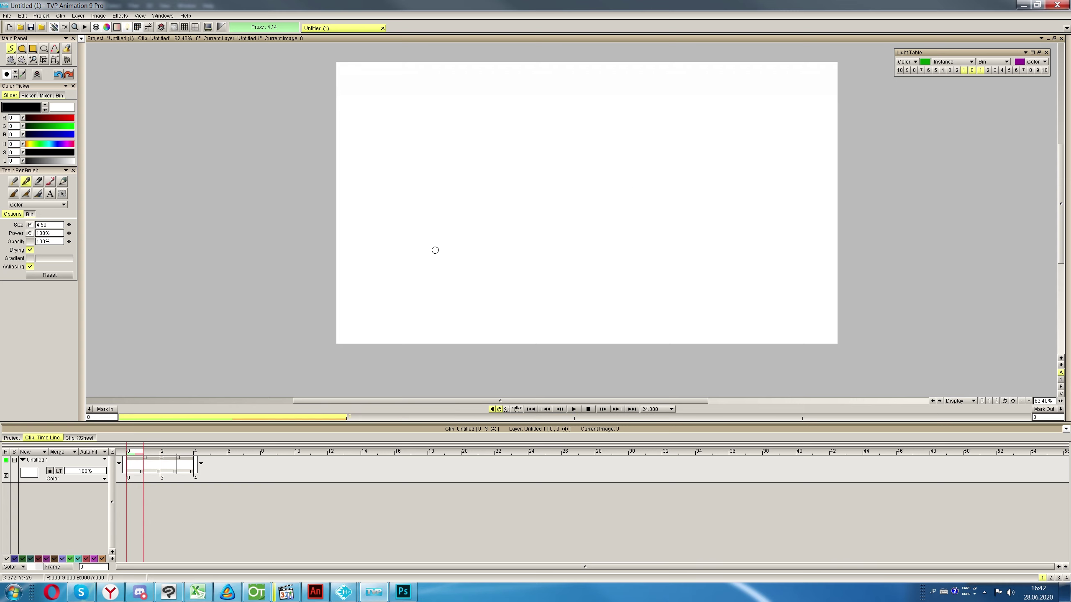
{"action": "left_click_drag", "start_coordinate": [431, 255], "coordinate": [501, 214]}
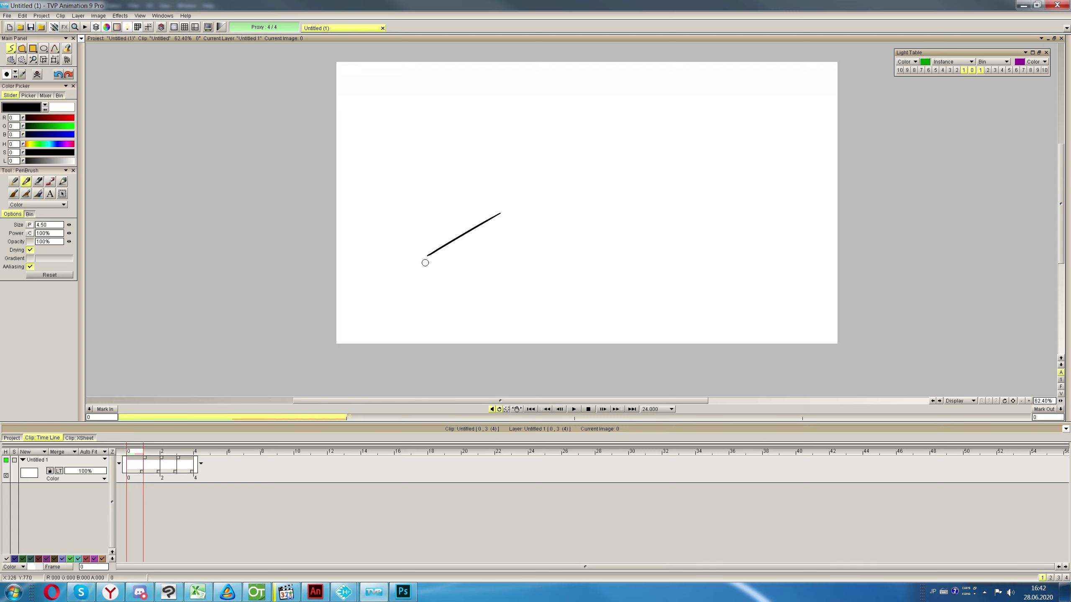
{"action": "left_click", "coordinate": [147, 459]}
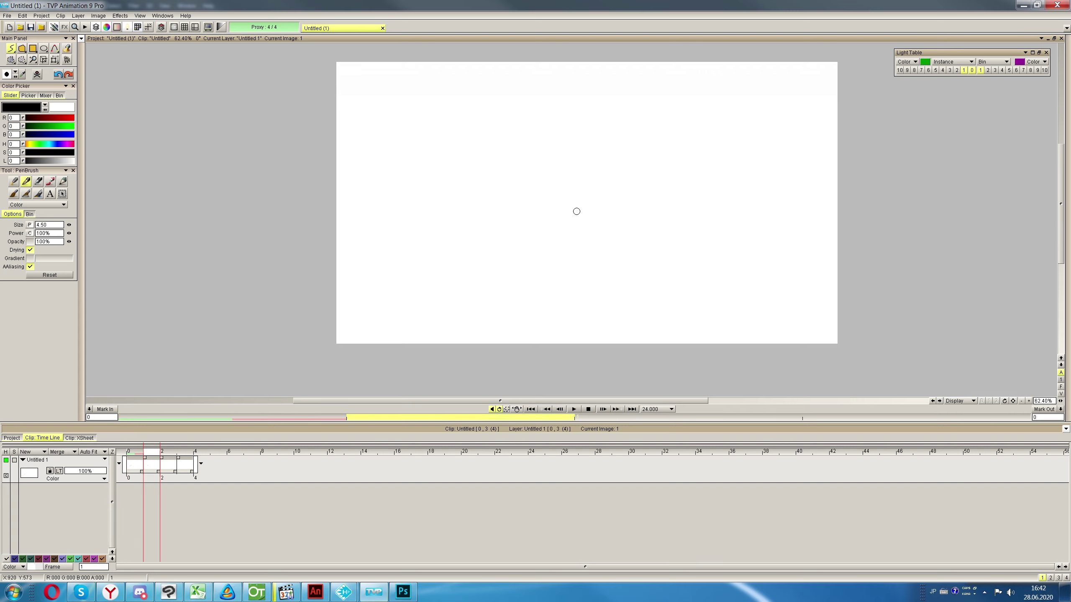
{"action": "left_click", "coordinate": [59, 470]}
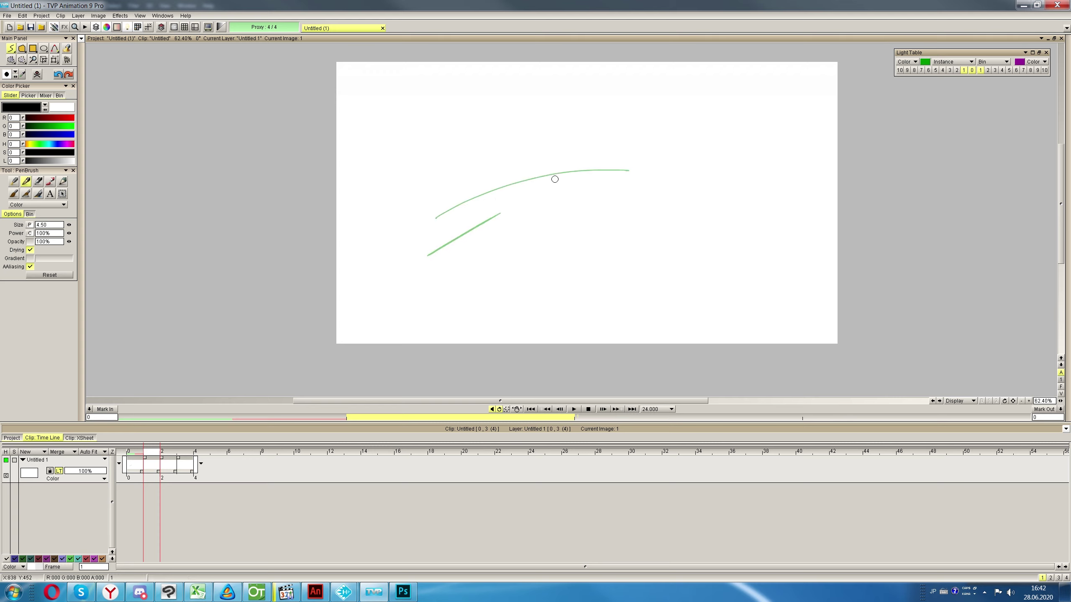
Draw curved strokes on frames 1 and 2 that continue the line, and scrub back to frame 0
{"action": "mouse_move", "coordinate": [479, 225]}
{"action": "left_mouse_down"}
{"action": "mouse_move", "coordinate": [505, 210]}
{"action": "mouse_move", "coordinate": [556, 140]}
{"action": "left_mouse_up"}
{"action": "left_click", "coordinate": [161, 453]}
{"action": "left_click_drag", "start_coordinate": [559, 98], "coordinate": [543, 157]}
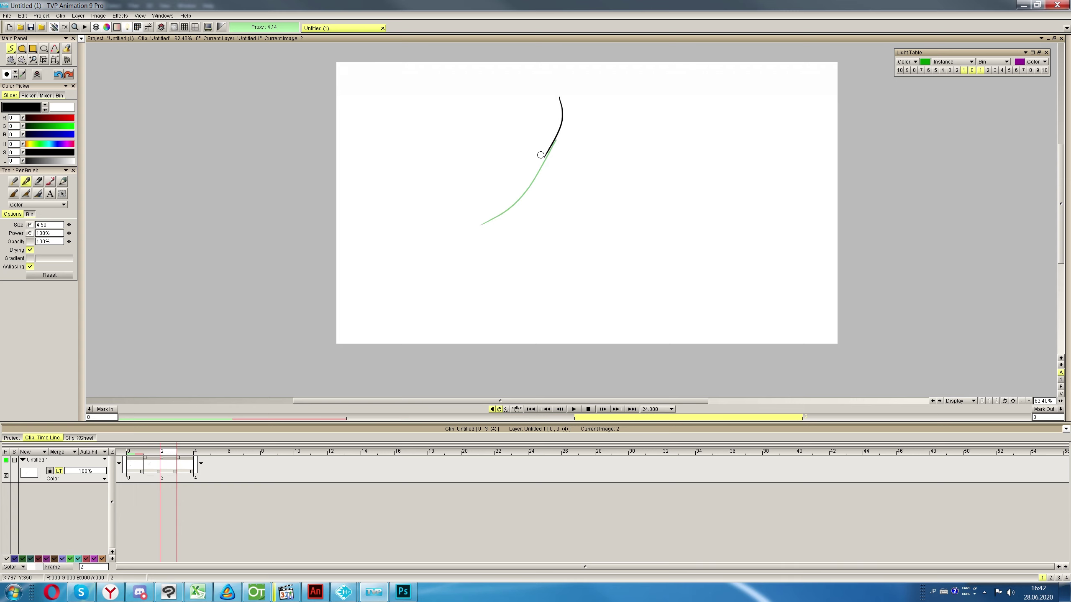
{"action": "mouse_move", "coordinate": [164, 450]}
{"action": "left_mouse_down"}
{"action": "mouse_move", "coordinate": [127, 459]}
{"action": "mouse_move", "coordinate": [162, 465]}
{"action": "mouse_move", "coordinate": [114, 457]}
{"action": "left_mouse_up"}
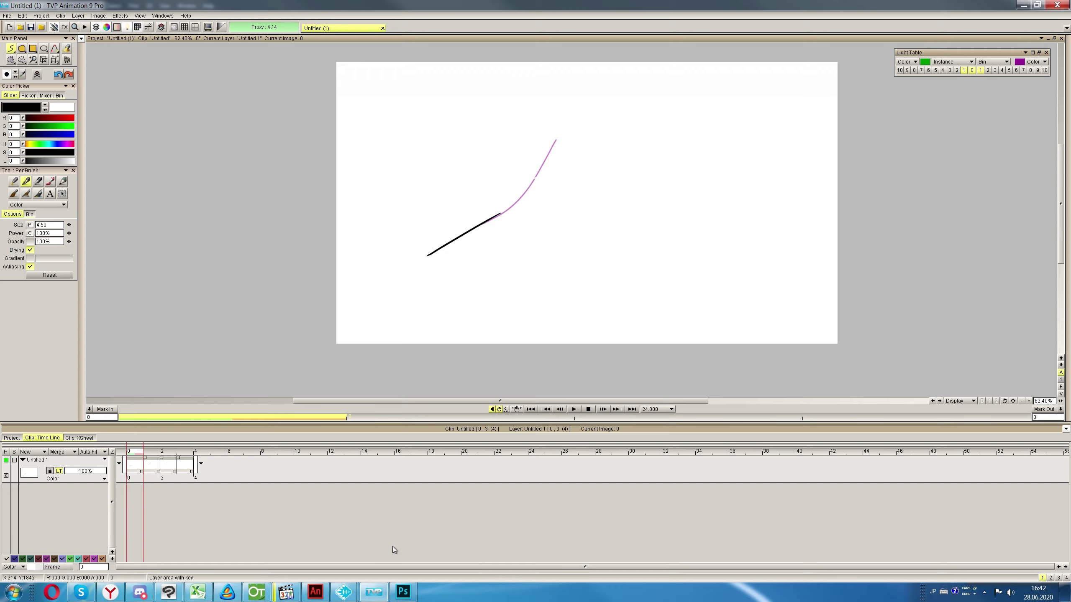
Switch to Photoshop, reset the colours to default black and white, and undo a test brush stroke
{"action": "left_click", "coordinate": [403, 592]}
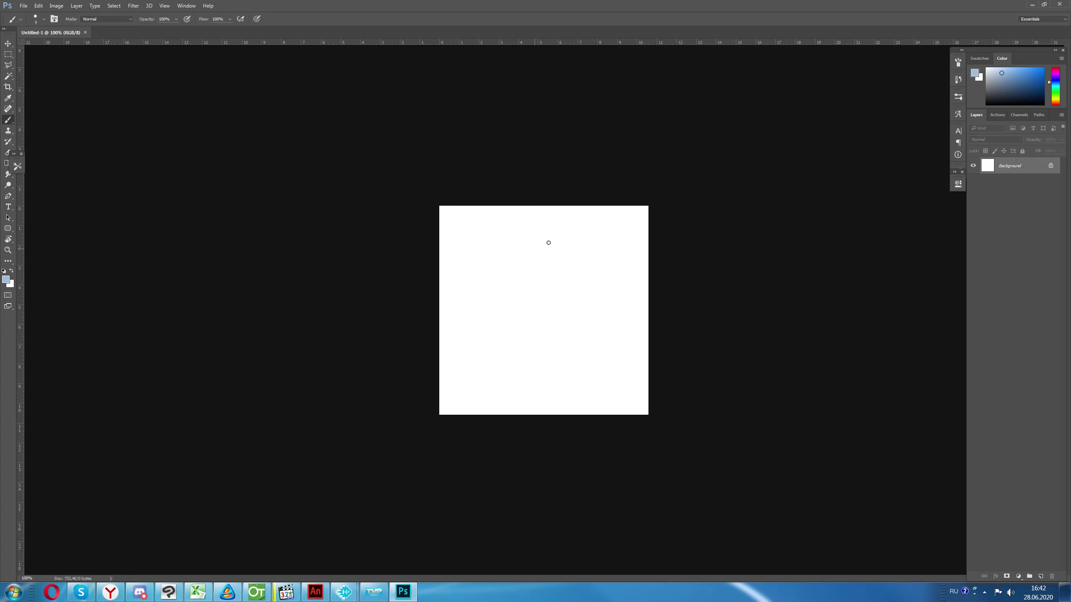
{"action": "key", "text": "d"}
{"action": "left_click_drag", "start_coordinate": [488, 328], "coordinate": [620, 250]}
{"action": "key", "text": "ctrl+z"}
Show the Timeline and create a video timeline for the blank document
{"action": "left_click", "coordinate": [191, 6]}
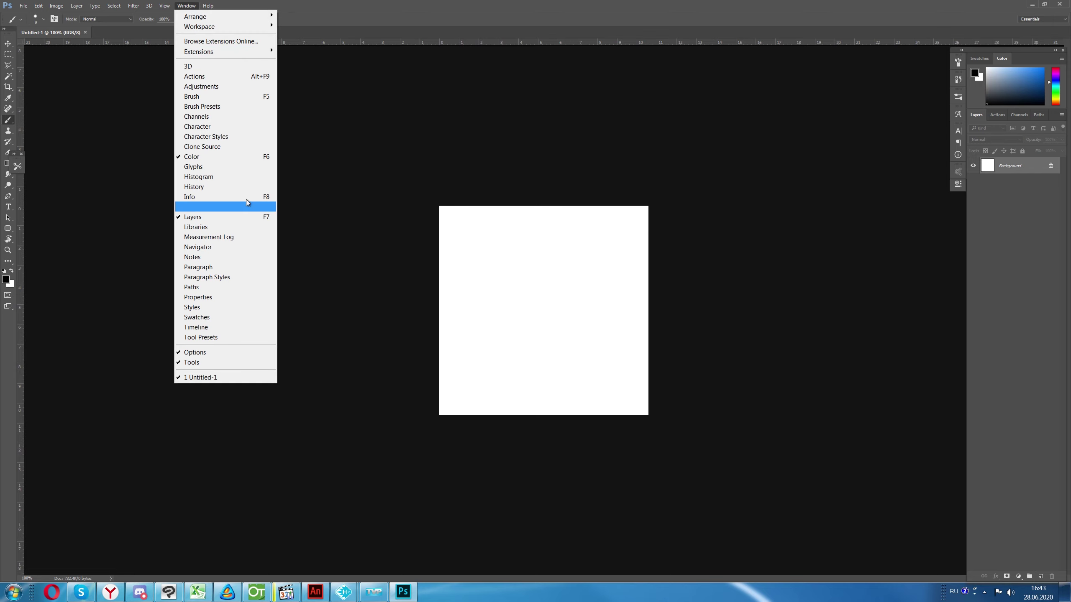
{"action": "left_click", "coordinate": [217, 329]}
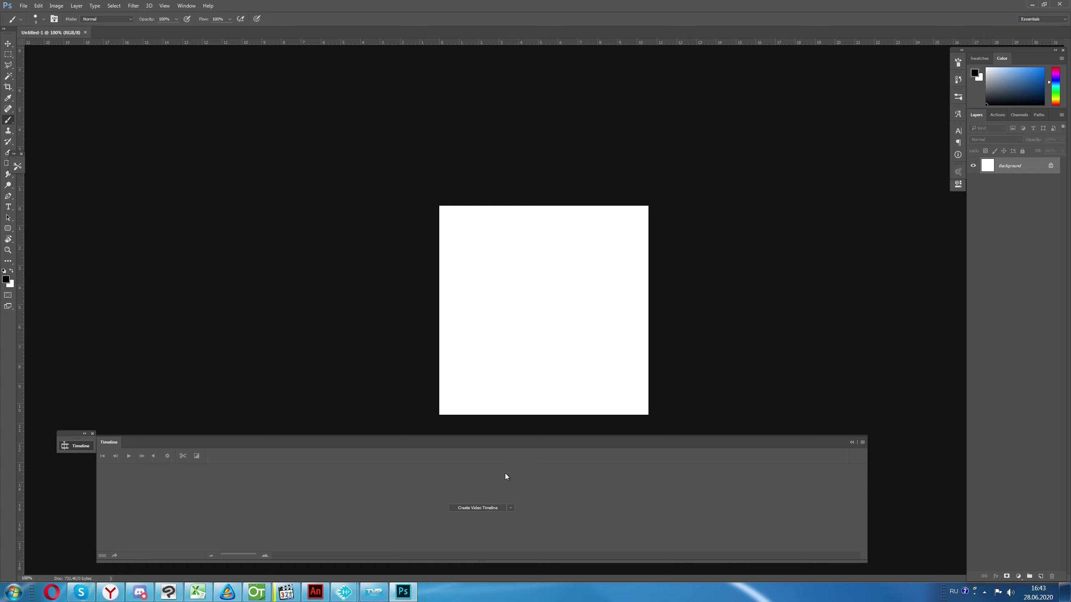
{"action": "left_click", "coordinate": [492, 509]}
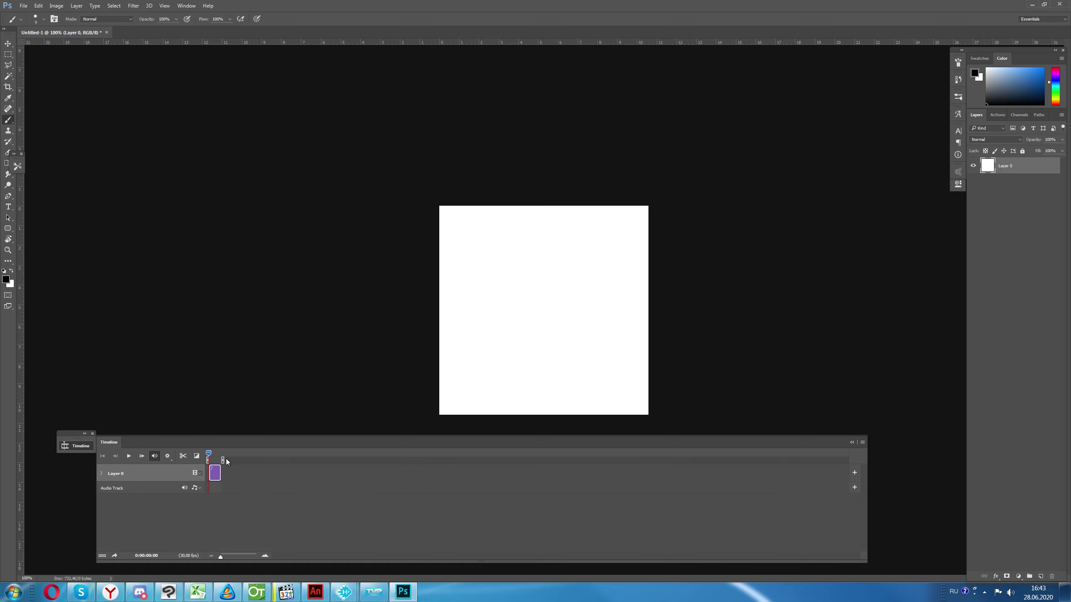
Try drawing a scribble on Layer 0 at 0:00:01:05 and scrub back to the start
{"action": "left_click_drag", "start_coordinate": [207, 454], "coordinate": [211, 454]}
{"action": "mouse_move", "coordinate": [490, 318]}
{"action": "left_mouse_down"}
{"action": "mouse_move", "coordinate": [552, 294]}
{"action": "mouse_move", "coordinate": [610, 309]}
{"action": "left_mouse_up"}
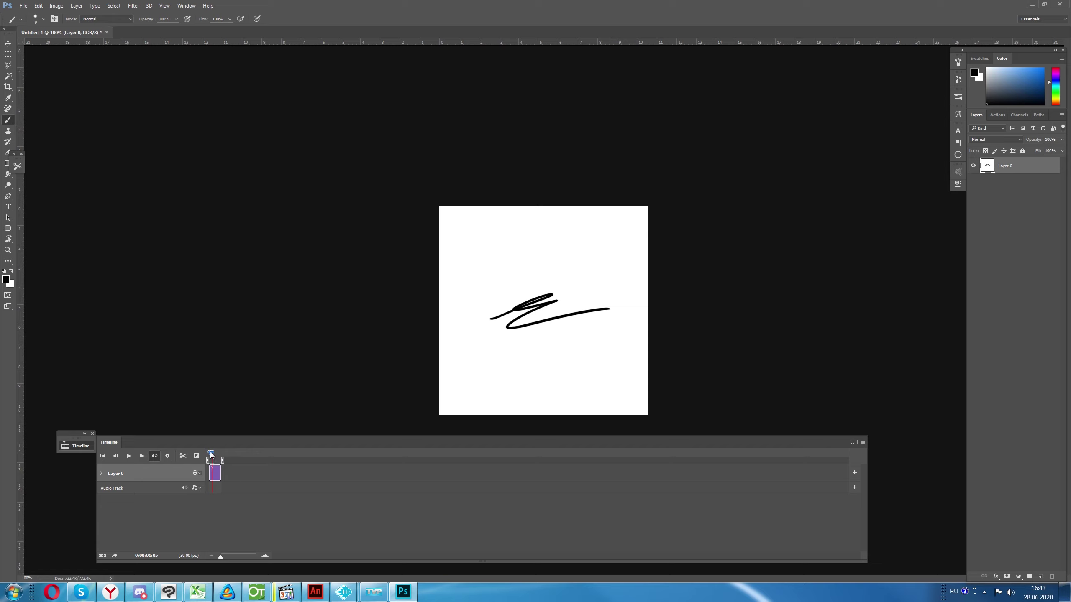
{"action": "left_click_drag", "start_coordinate": [212, 454], "coordinate": [209, 455]}
{"action": "left_click", "coordinate": [862, 443]}
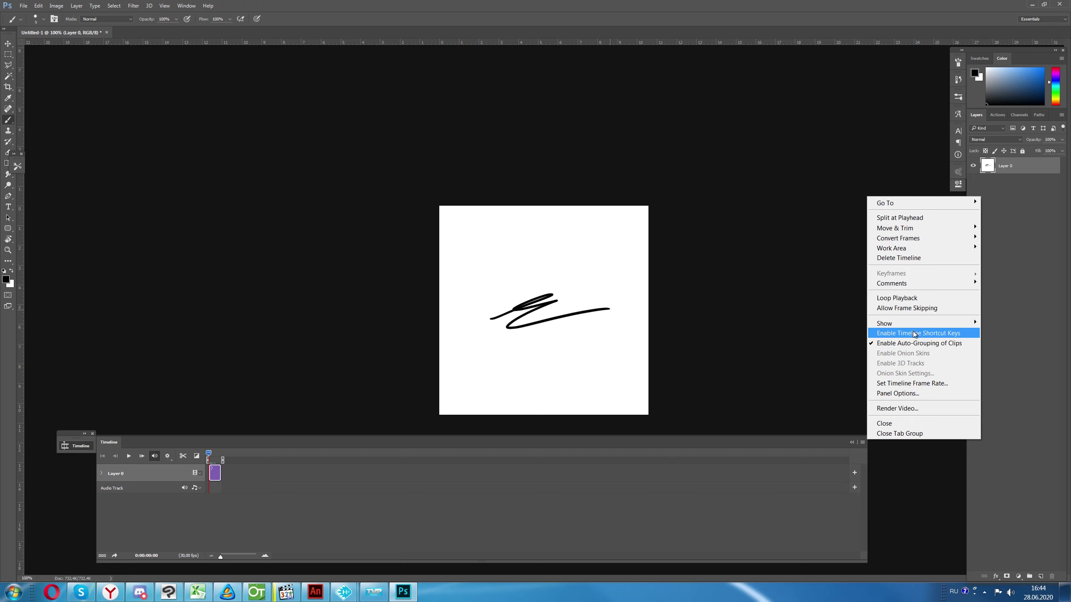
{"action": "left_click", "coordinate": [836, 447]}
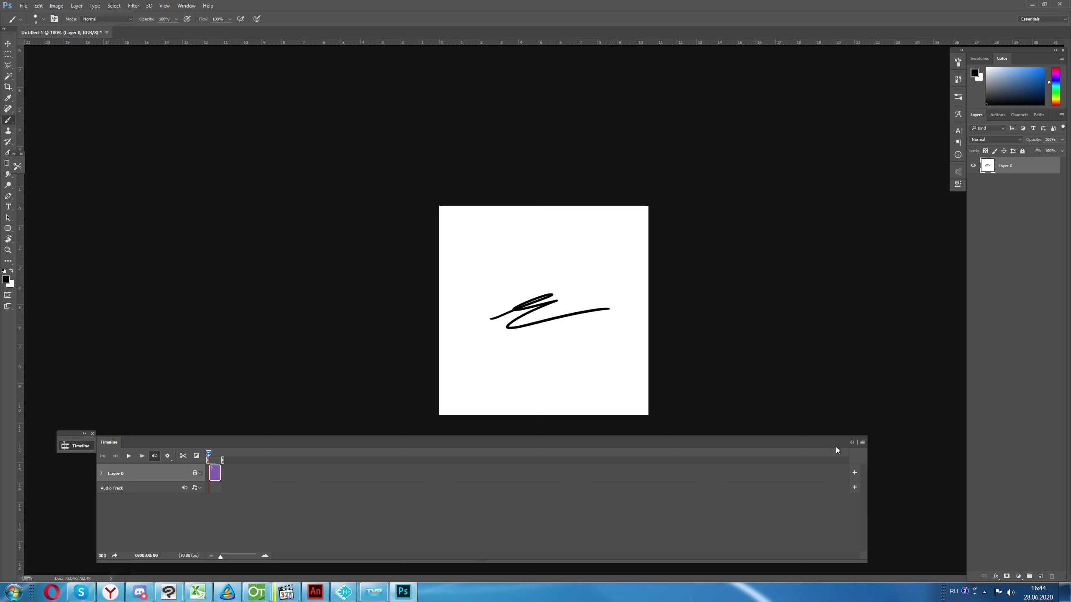
Add a new blank video layer above Layer 0
{"action": "left_click", "coordinate": [79, 9]}
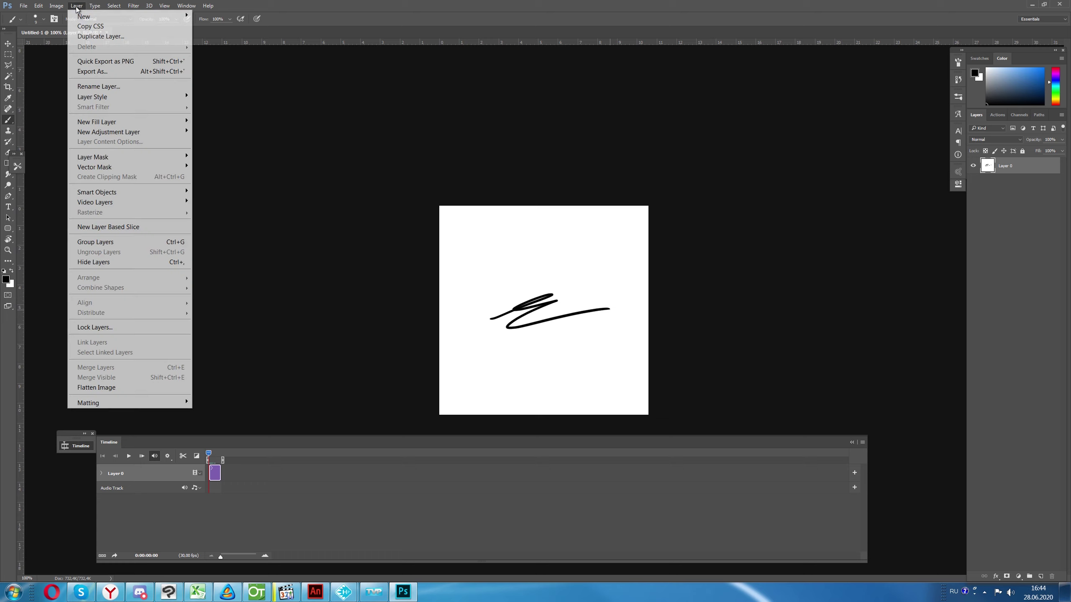
{"action": "mouse_move", "coordinate": [112, 18]}
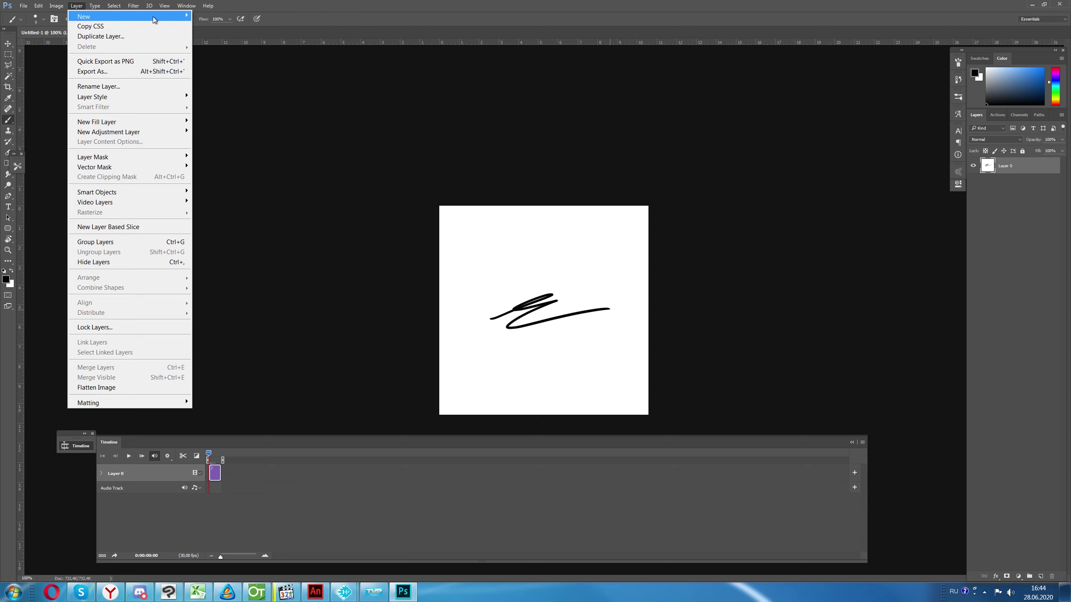
{"action": "mouse_move", "coordinate": [154, 18]}
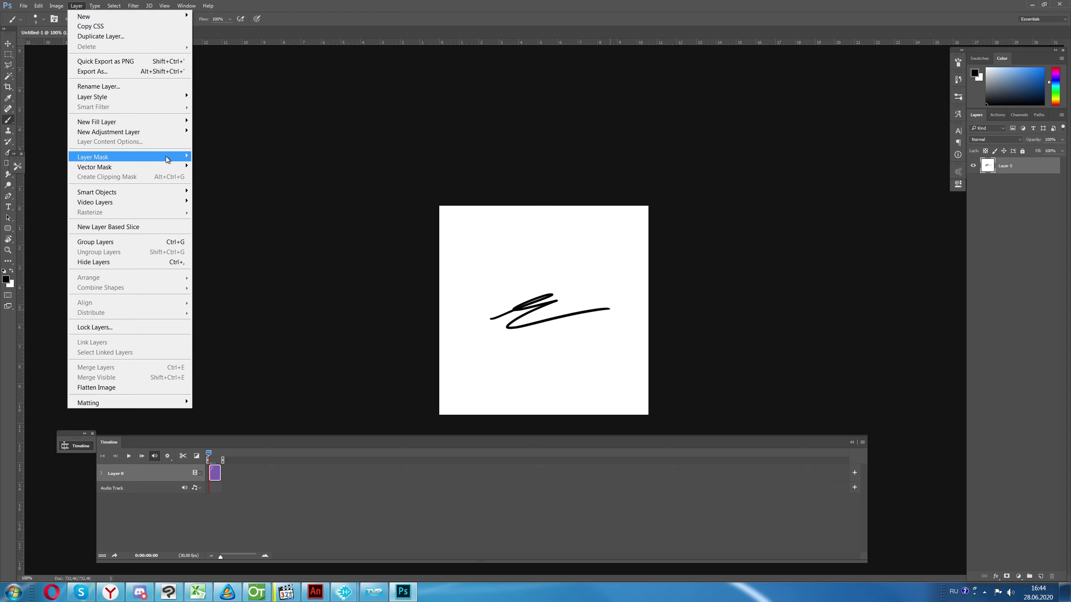
{"action": "mouse_move", "coordinate": [163, 205]}
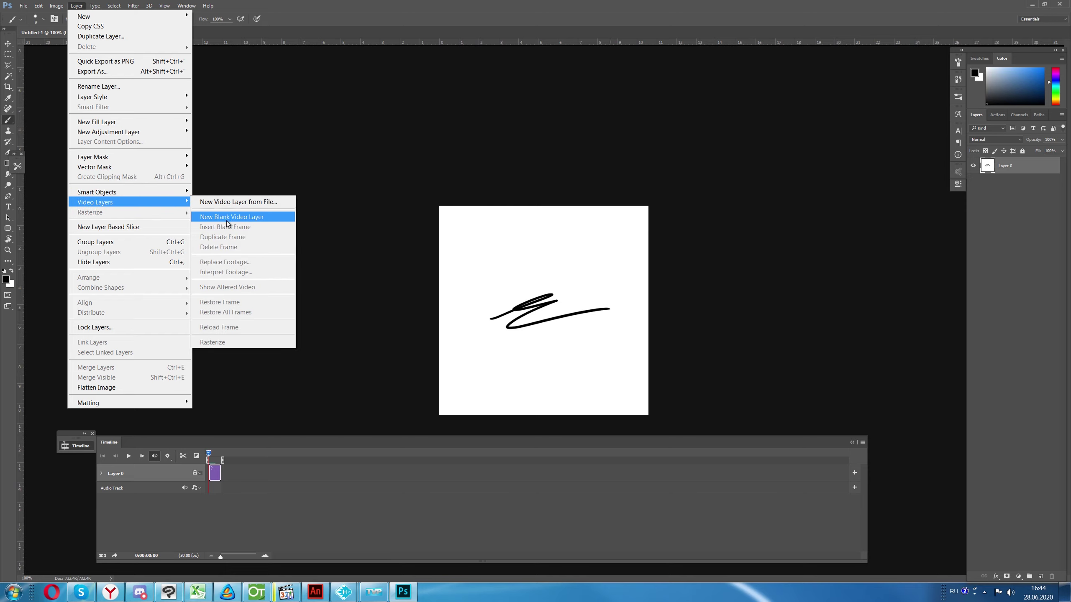
{"action": "left_click", "coordinate": [232, 221]}
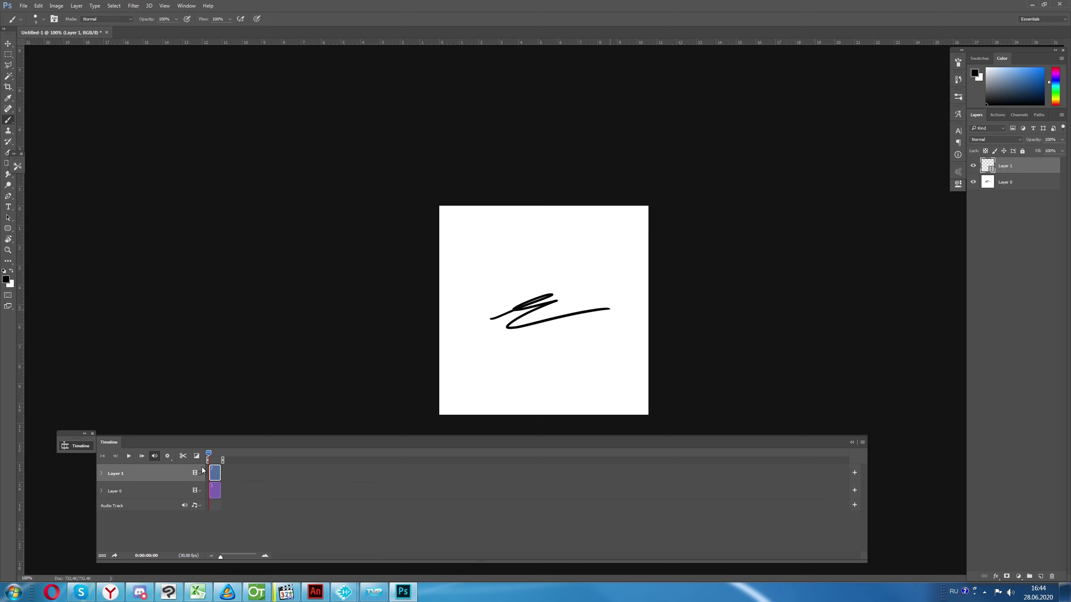
Undo the scribble on Layer 0 and draw a curved stroke on the blank video layer's first frame
{"action": "left_click", "coordinate": [212, 455]}
{"action": "left_click", "coordinate": [149, 493]}
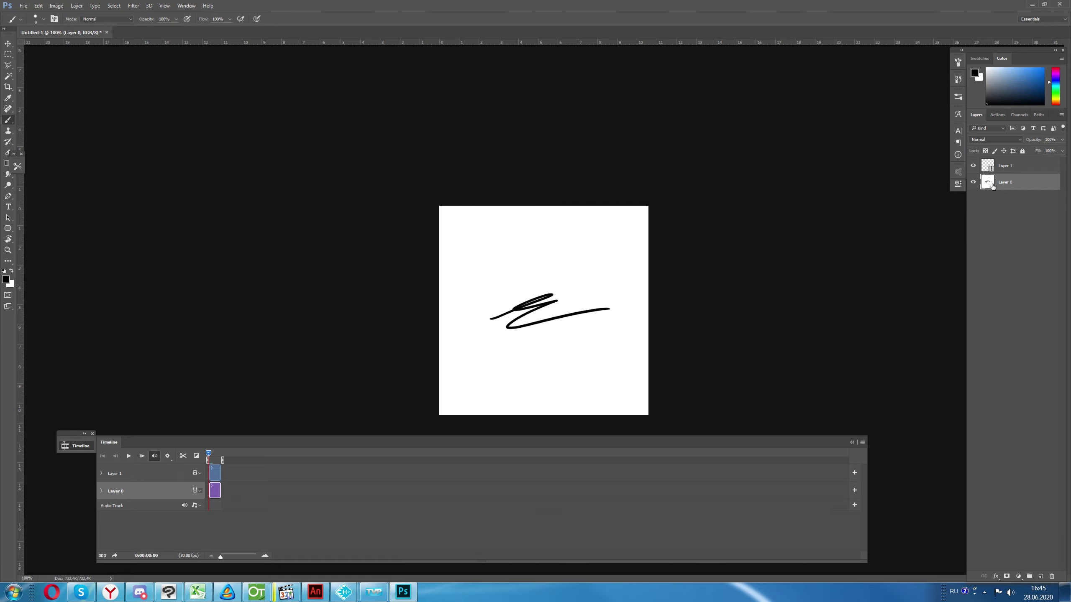
{"action": "key", "text": "ctrl+z"}
{"action": "left_click_drag", "start_coordinate": [477, 326], "coordinate": [521, 272]}
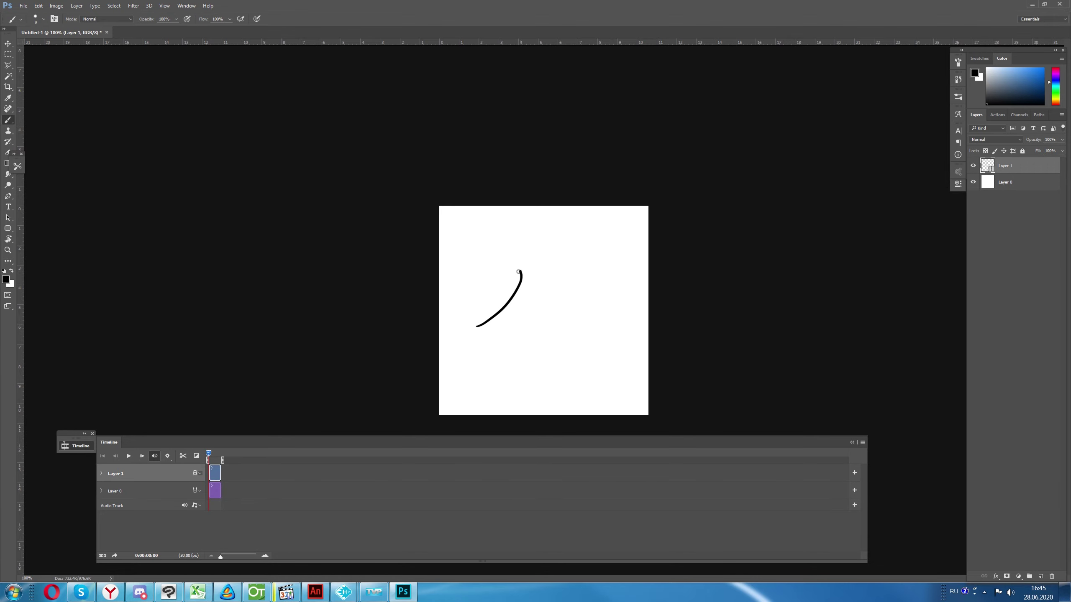
Turn on onion skins at frame 0:00:00:01, accepting one frame before, one frame after and Multiply blending
{"action": "left_click_drag", "start_coordinate": [221, 557], "coordinate": [233, 559]}
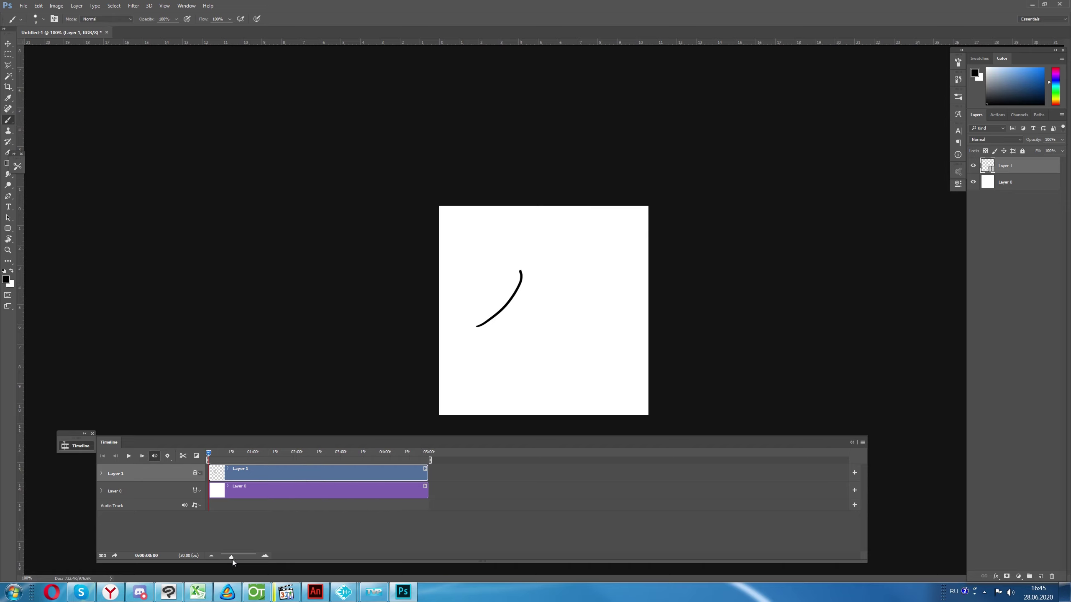
{"action": "left_click_drag", "start_coordinate": [208, 454], "coordinate": [209, 454]}
{"action": "left_click", "coordinate": [210, 454]}
{"action": "left_click", "coordinate": [863, 443]}
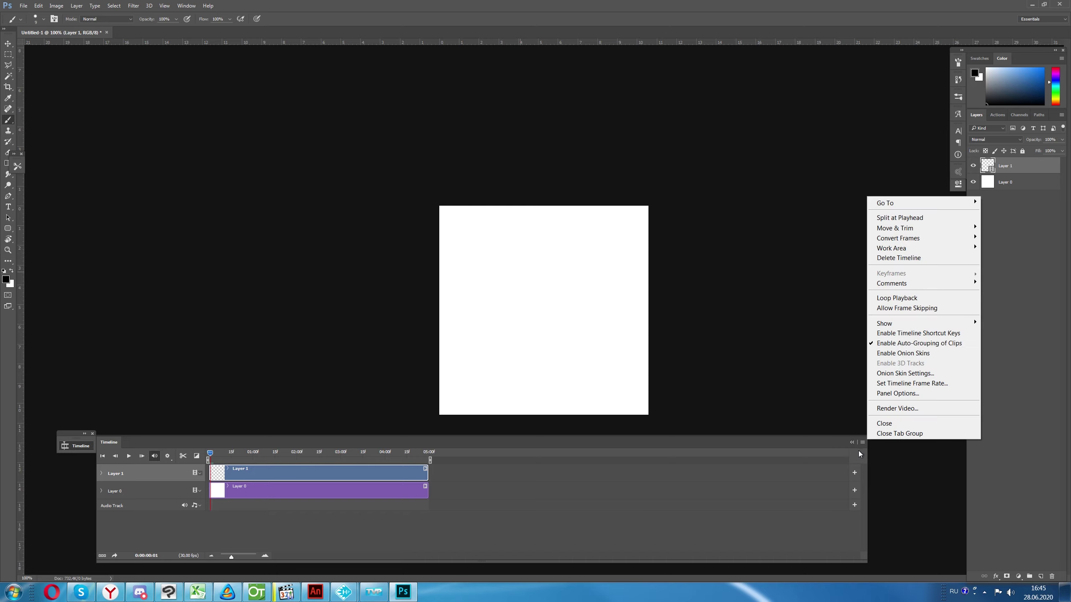
{"action": "left_click", "coordinate": [909, 374]}
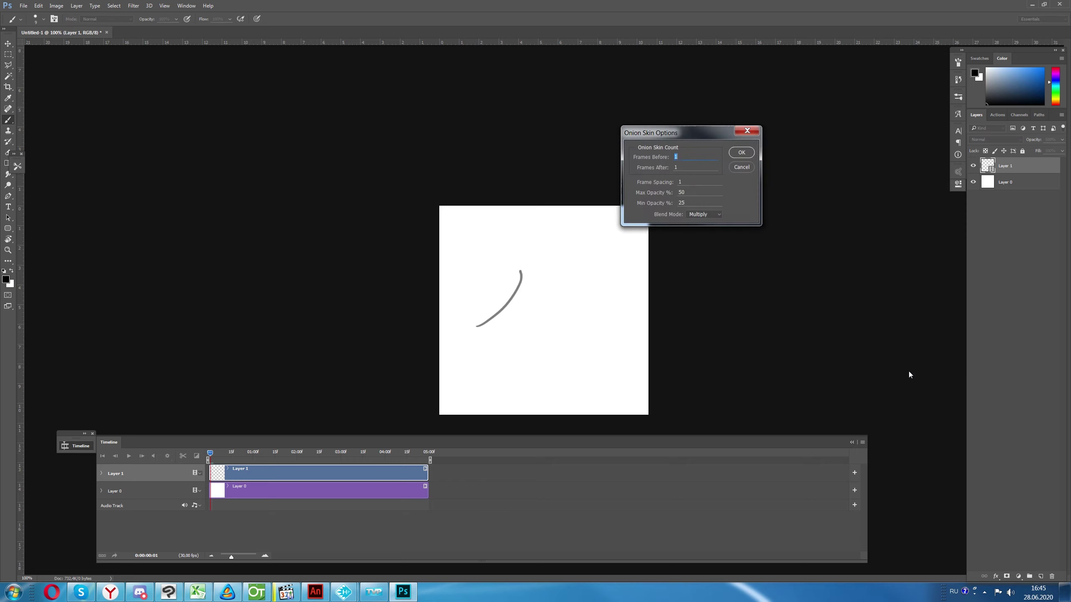
{"action": "left_click", "coordinate": [742, 154]}
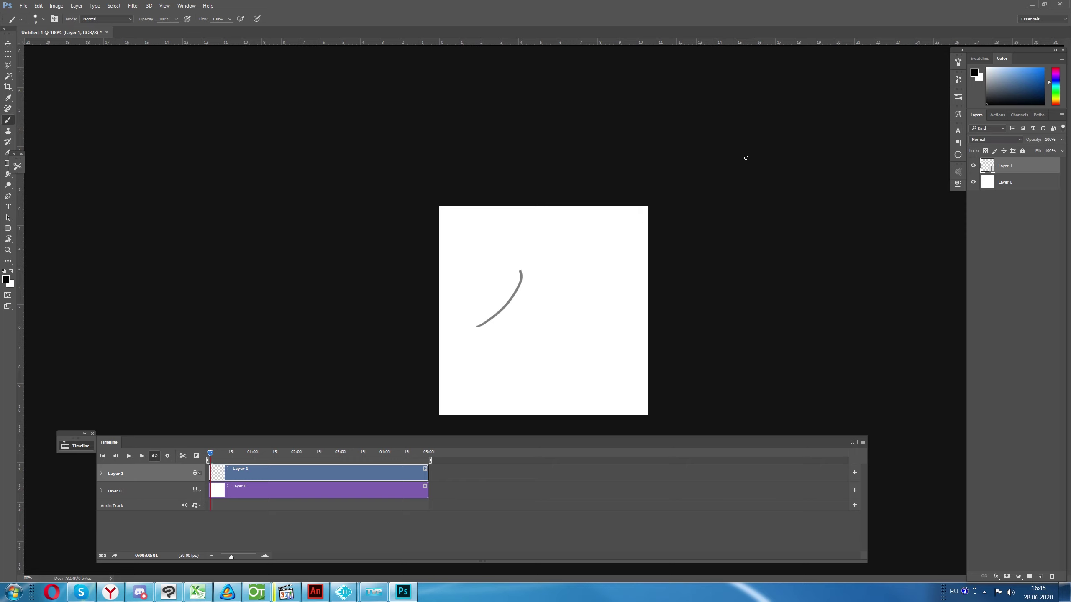
Draw short strokes continuing the curve upward on the next frames of the video layer, and scrub back to the first frame
{"action": "left_click_drag", "start_coordinate": [210, 453], "coordinate": [211, 453]}
{"action": "left_click_drag", "start_coordinate": [508, 240], "coordinate": [522, 274]}
{"action": "left_click_drag", "start_coordinate": [211, 453], "coordinate": [205, 454]}
{"action": "left_click", "coordinate": [210, 453]}
{"action": "left_click", "coordinate": [212, 453]}
{"action": "left_click_drag", "start_coordinate": [501, 233], "coordinate": [513, 247]}
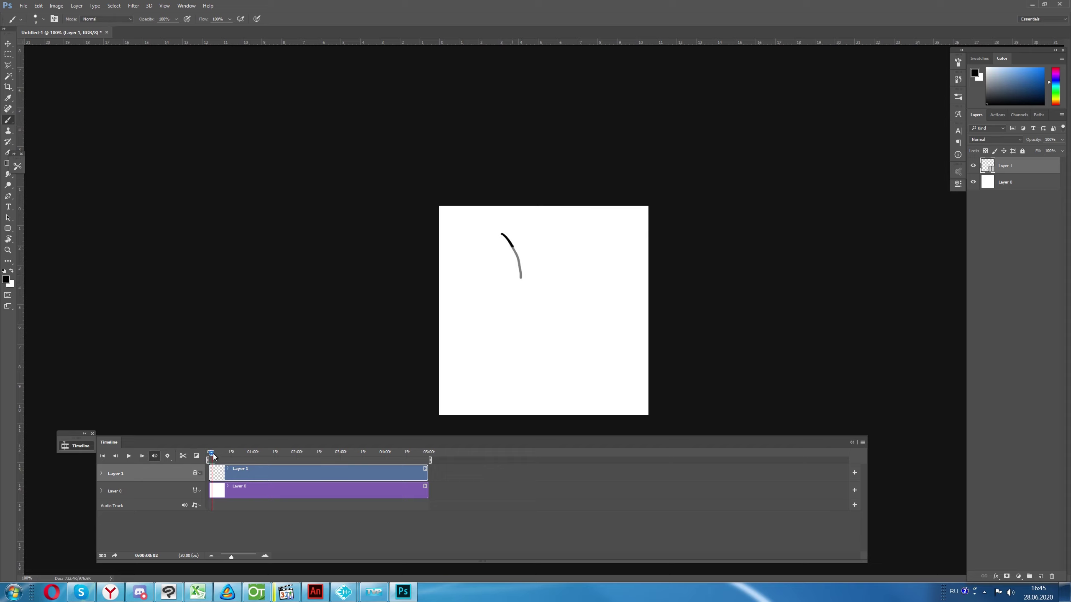
{"action": "left_click_drag", "start_coordinate": [213, 454], "coordinate": [207, 454]}
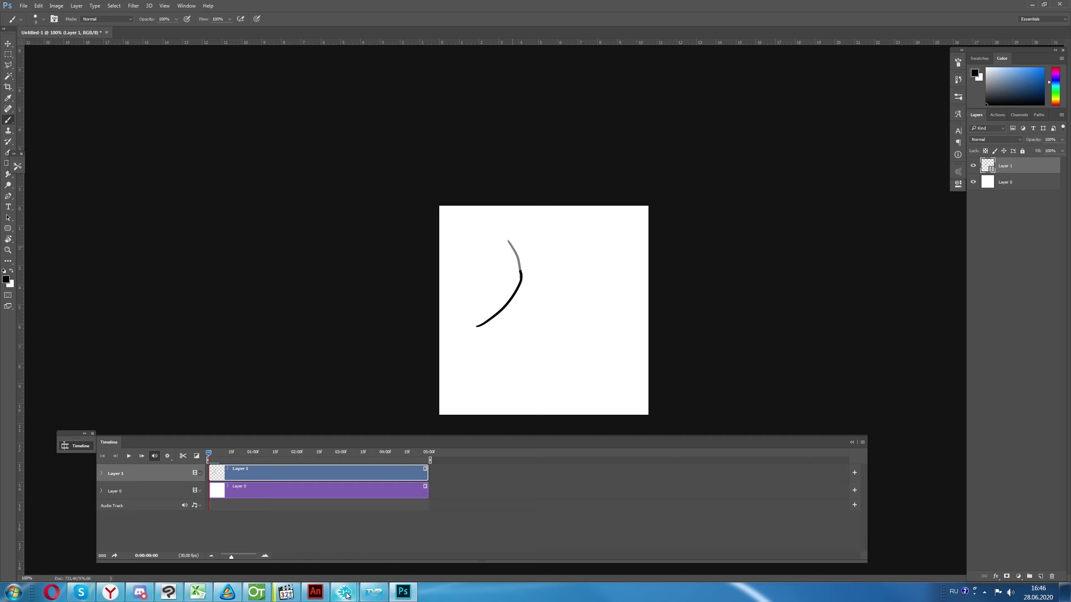
Switch to the open Toon Boom Harmony scene window
{"action": "mouse_move", "coordinate": [354, 588]}
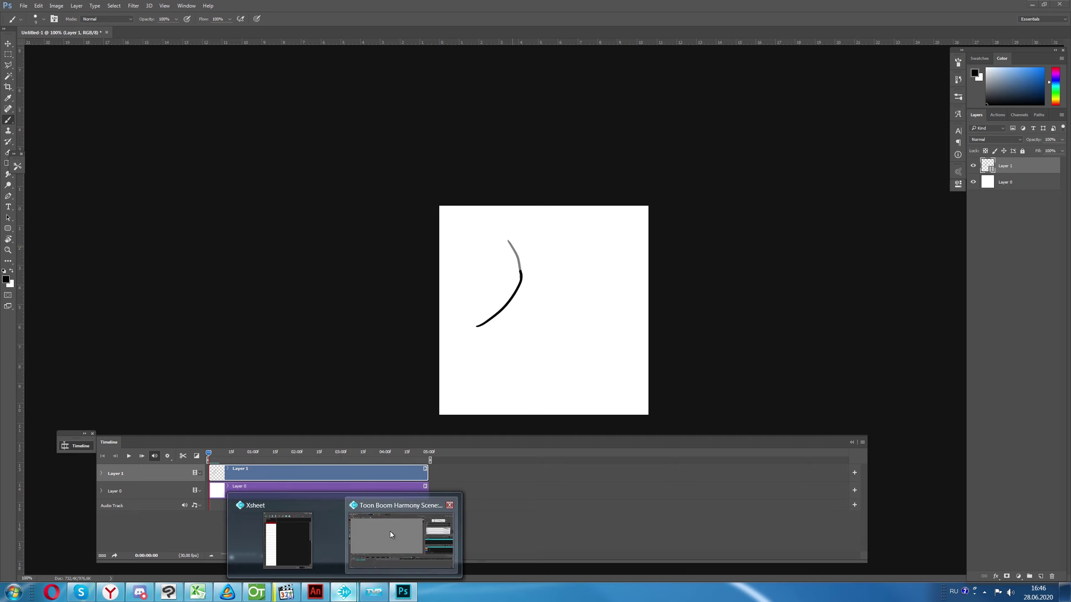
{"action": "left_click", "coordinate": [400, 540]}
{"action": "left_click", "coordinate": [237, 253]}
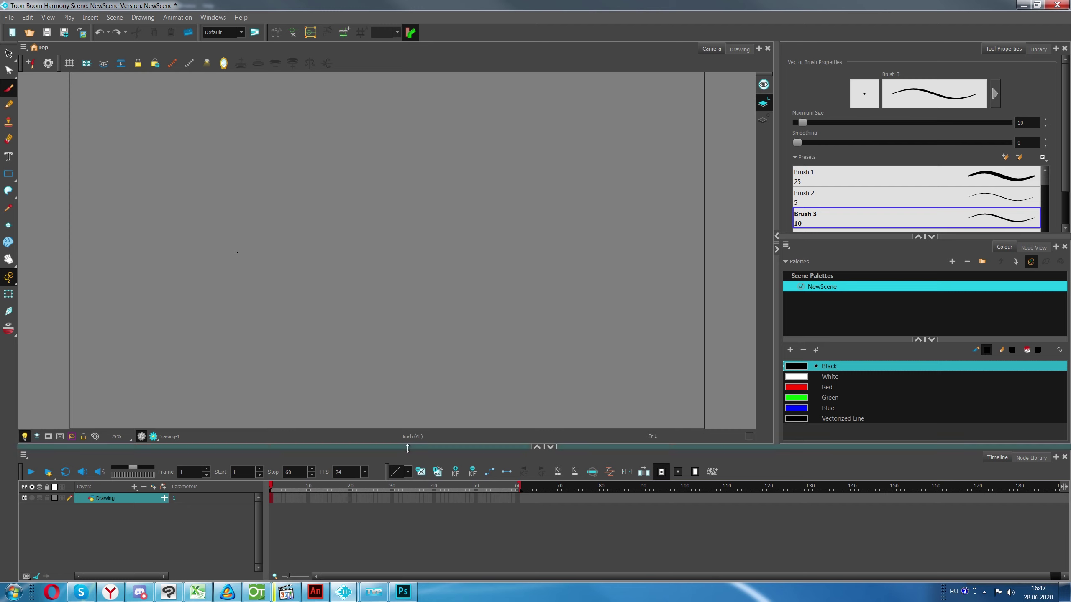
{"action": "left_click", "coordinate": [241, 17]}
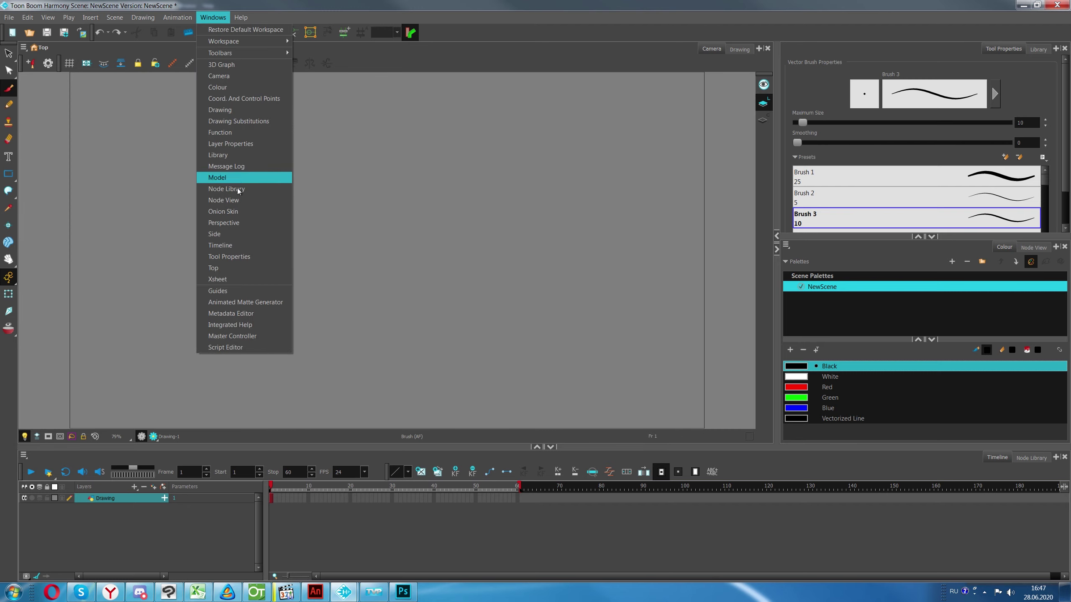
{"action": "left_click", "coordinate": [237, 252]}
{"action": "left_click", "coordinate": [213, 17]}
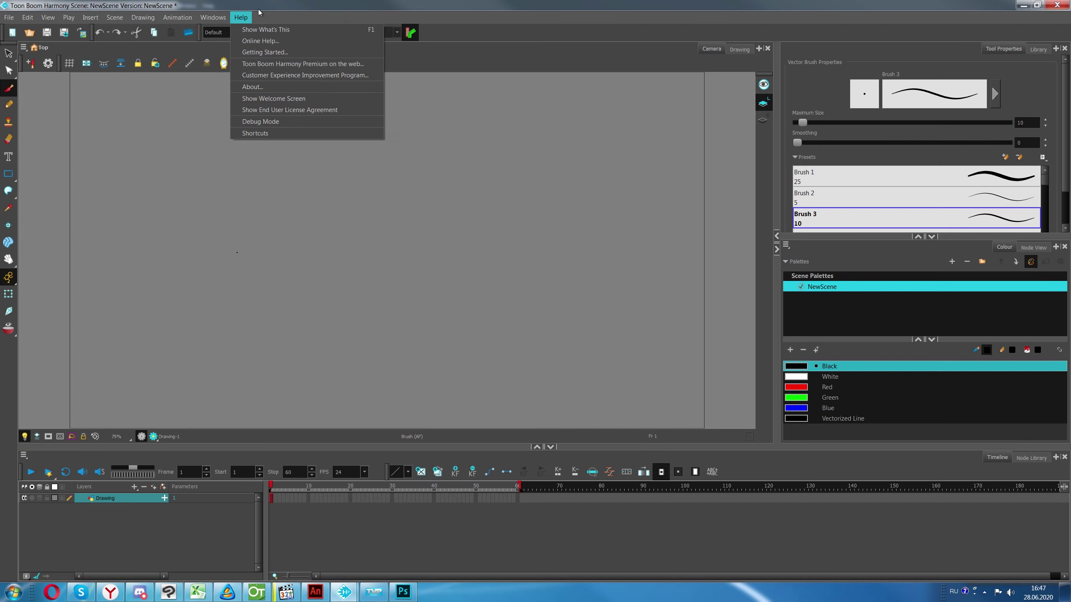
{"action": "left_click", "coordinate": [278, 8]}
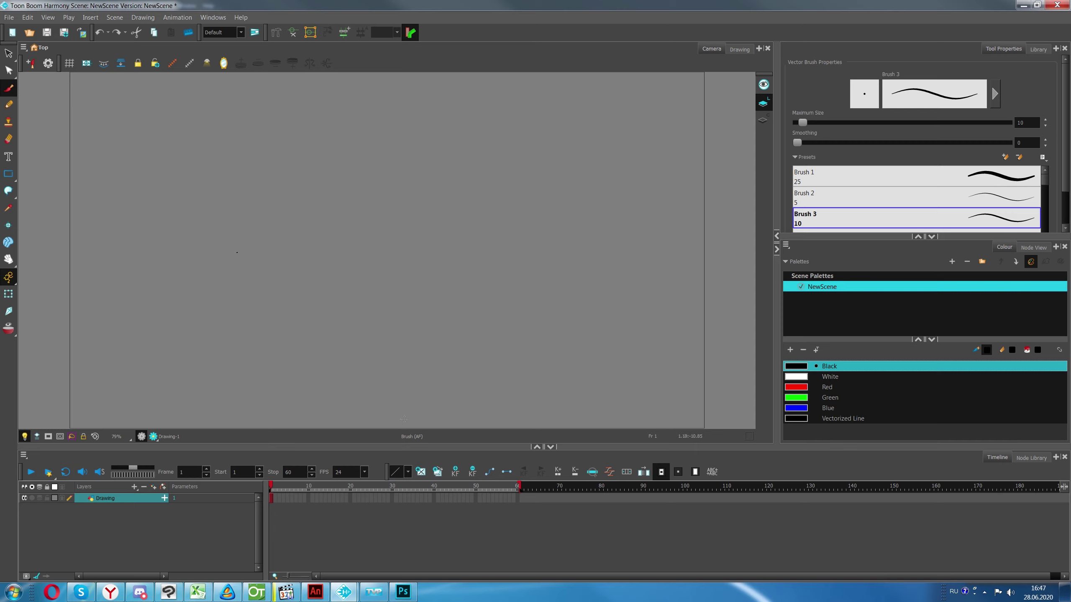
Draw a rising curved brush stroke on frame 1 of the Drawing layer and go to frame 2
{"action": "left_click", "coordinate": [105, 503]}
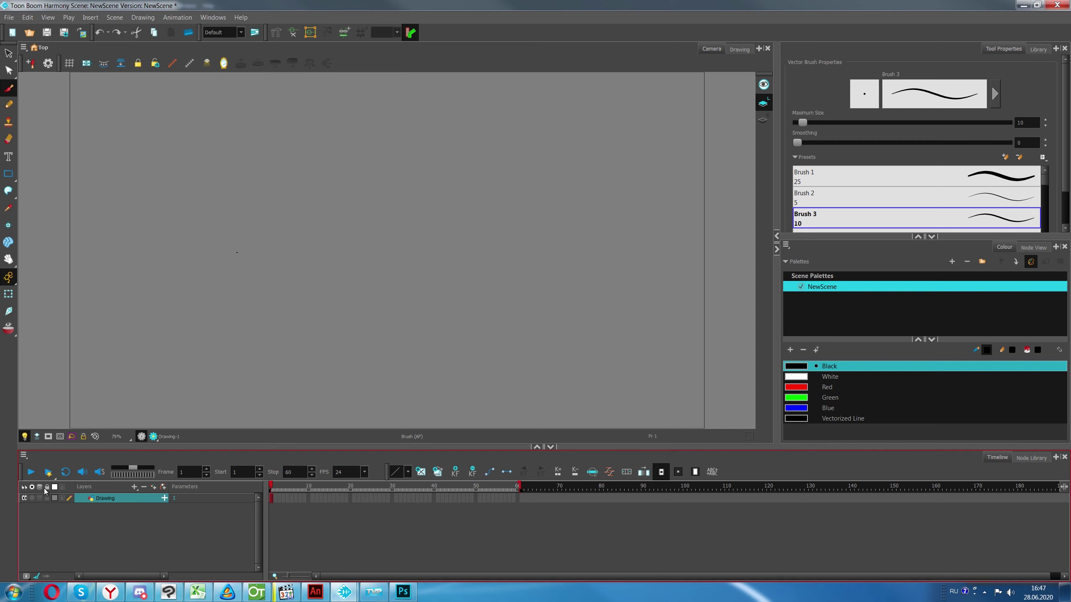
{"action": "left_click_drag", "start_coordinate": [234, 253], "coordinate": [433, 181]}
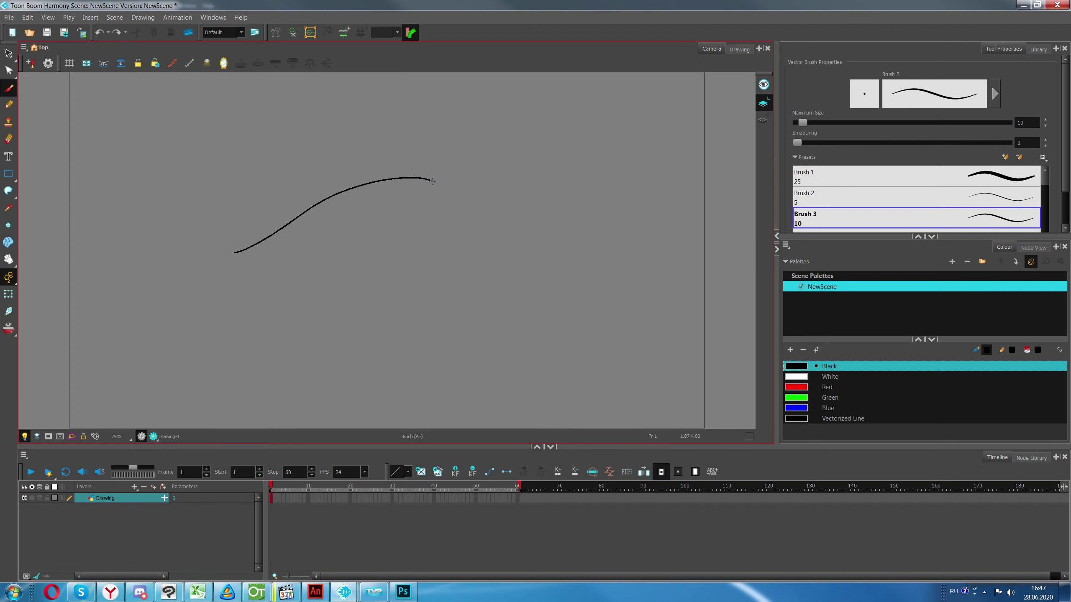
{"action": "left_click", "coordinate": [271, 488]}
{"action": "left_click", "coordinate": [275, 488]}
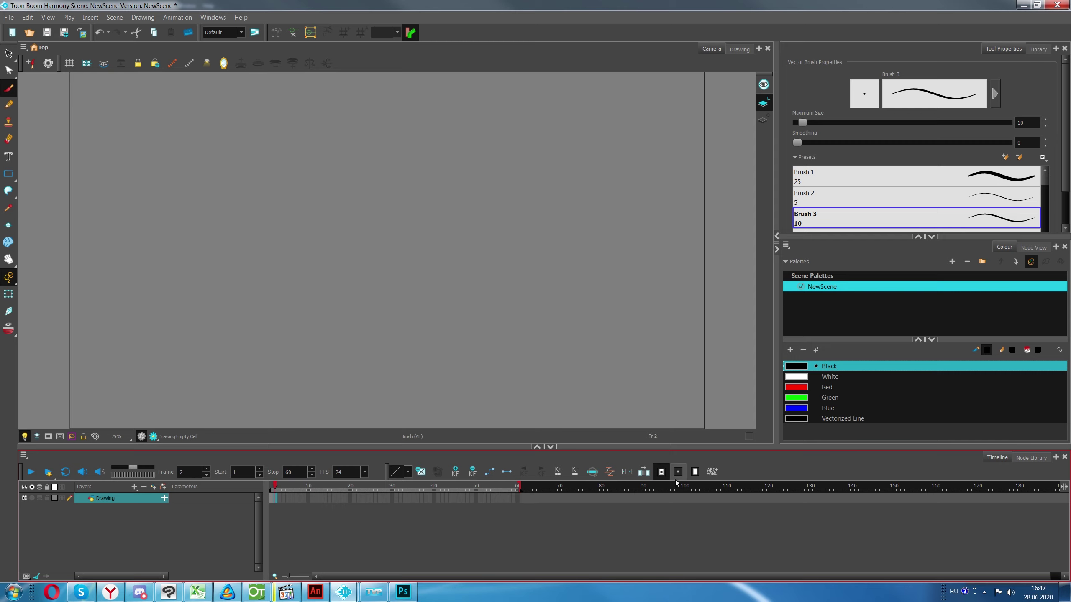
Turn on onion skin for the Drawing layer, toggling it off and on to compare
{"action": "left_click", "coordinate": [54, 489]}
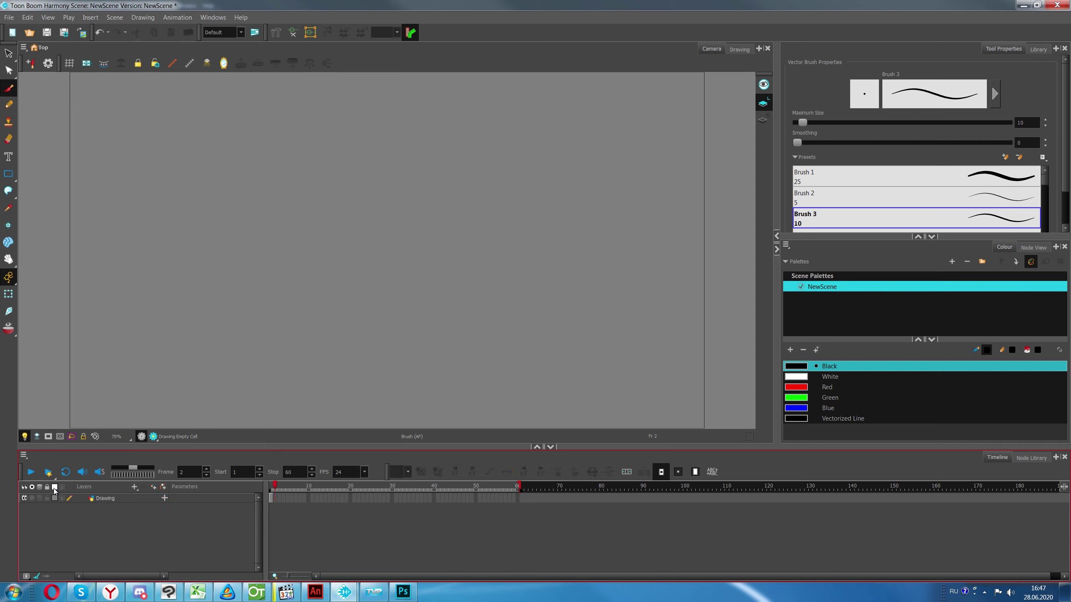
{"action": "left_click", "coordinate": [75, 500]}
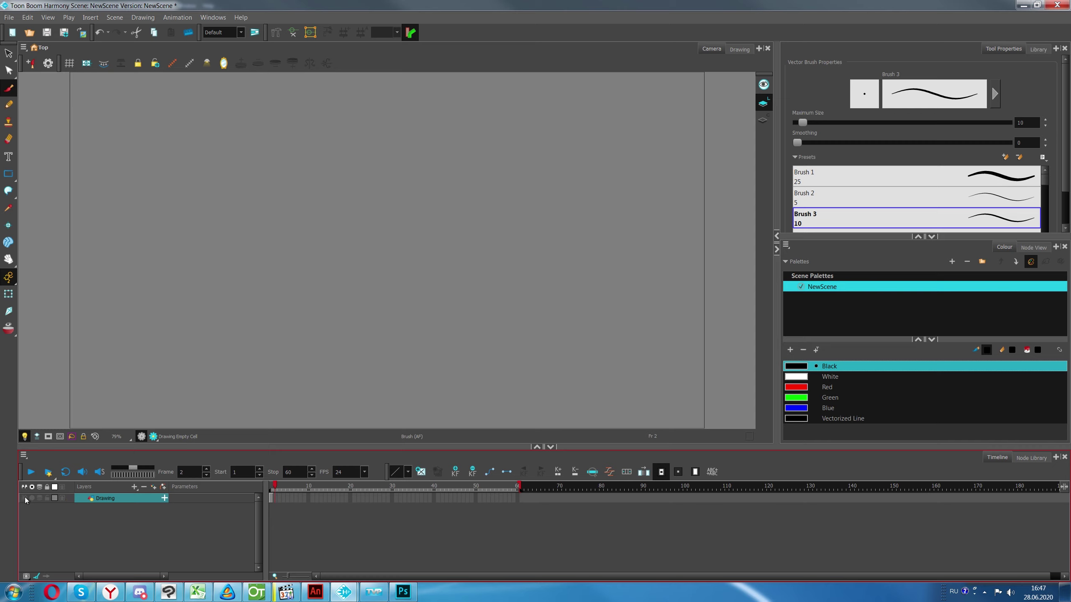
{"action": "left_click", "coordinate": [39, 499]}
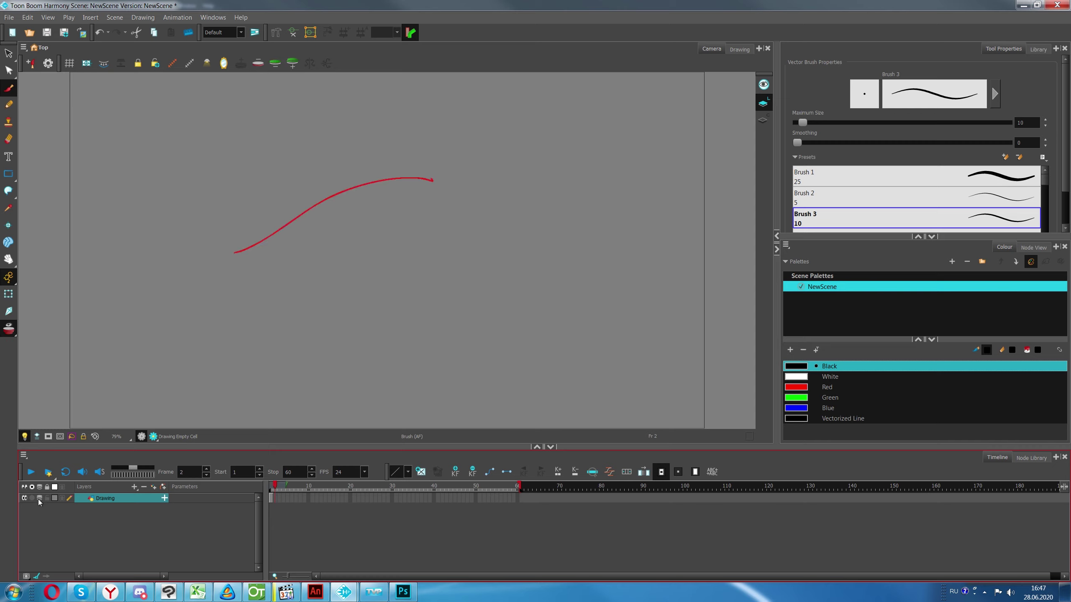
{"action": "left_click", "coordinate": [39, 499]}
{"action": "left_click", "coordinate": [38, 499]}
{"action": "left_click", "coordinate": [39, 499]}
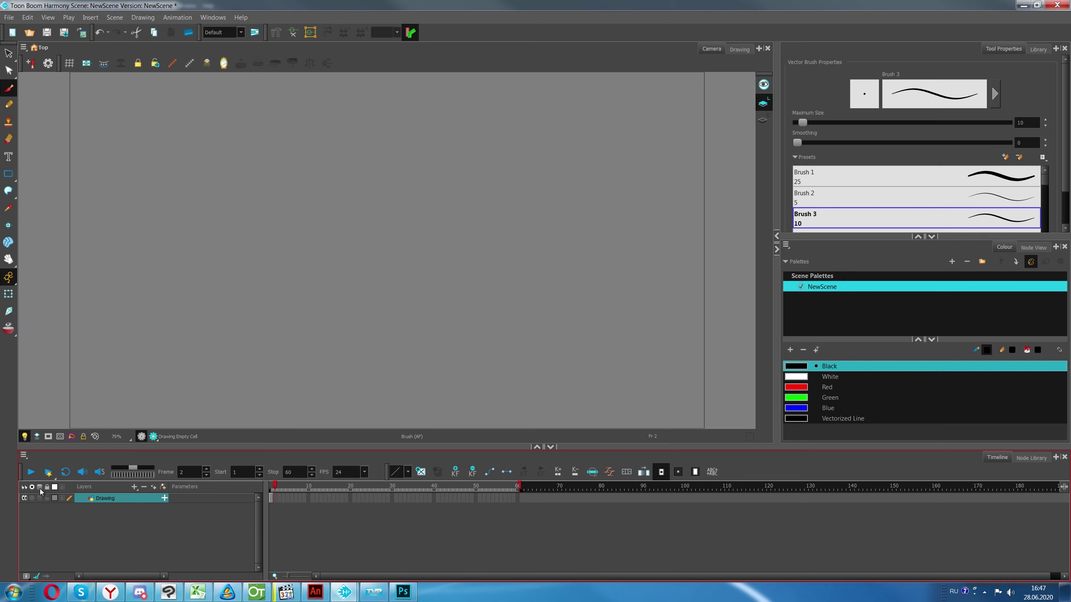
{"action": "left_click", "coordinate": [40, 499]}
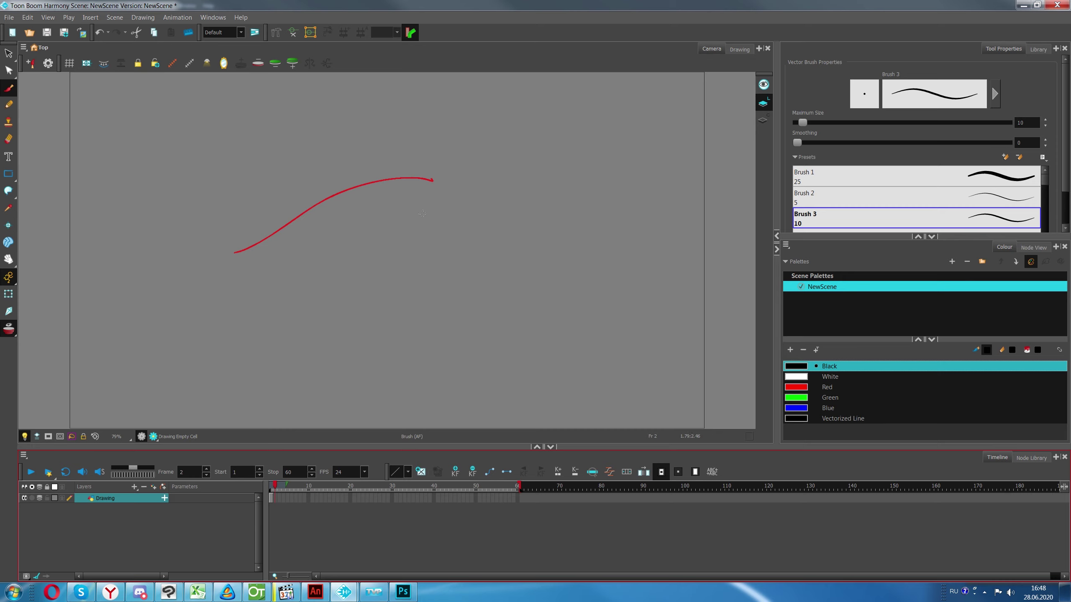
Continue the curve downward with short strokes on frames 2 and 3, and scrub back to check the onion skins from frames 1 and 2
{"action": "left_click", "coordinate": [274, 487]}
{"action": "left_click", "coordinate": [275, 487]}
{"action": "left_click_drag", "start_coordinate": [420, 178], "coordinate": [477, 206]}
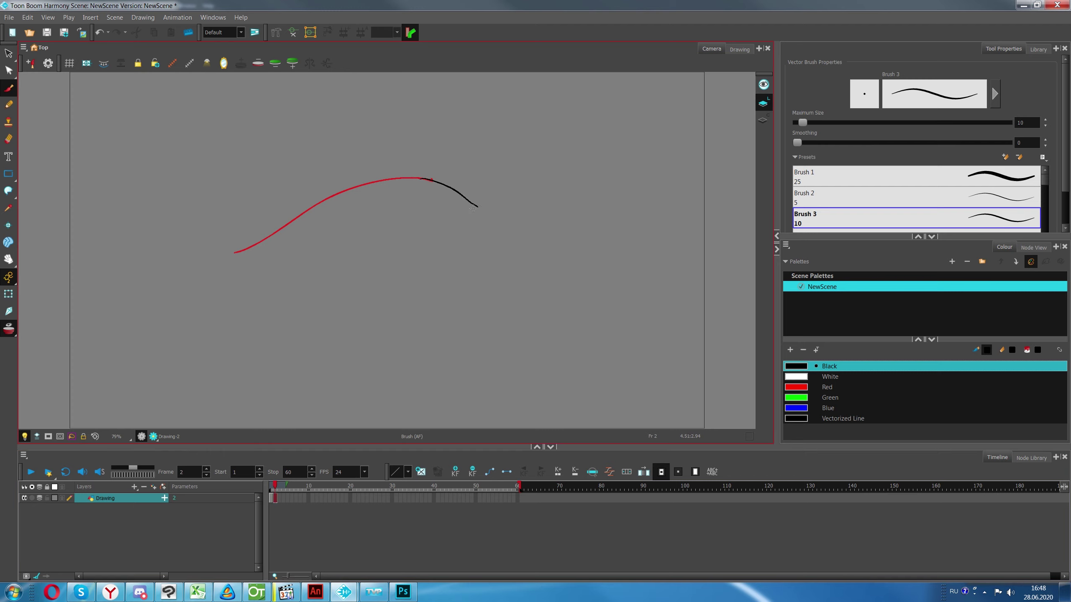
{"action": "left_click", "coordinate": [279, 487]}
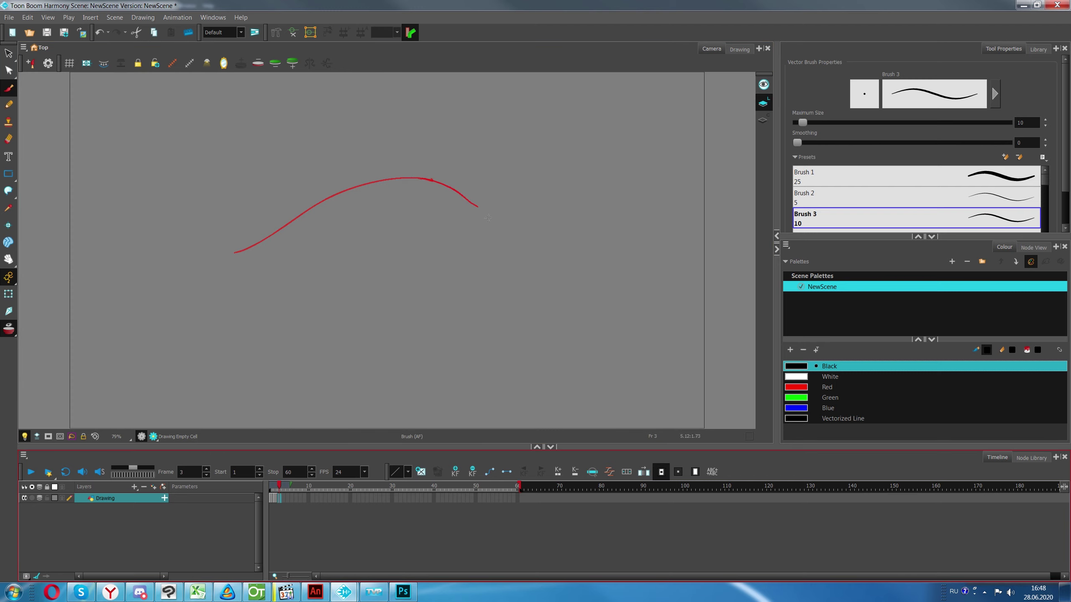
{"action": "left_click_drag", "start_coordinate": [476, 205], "coordinate": [504, 229]}
{"action": "left_click_drag", "start_coordinate": [279, 488], "coordinate": [271, 488]}
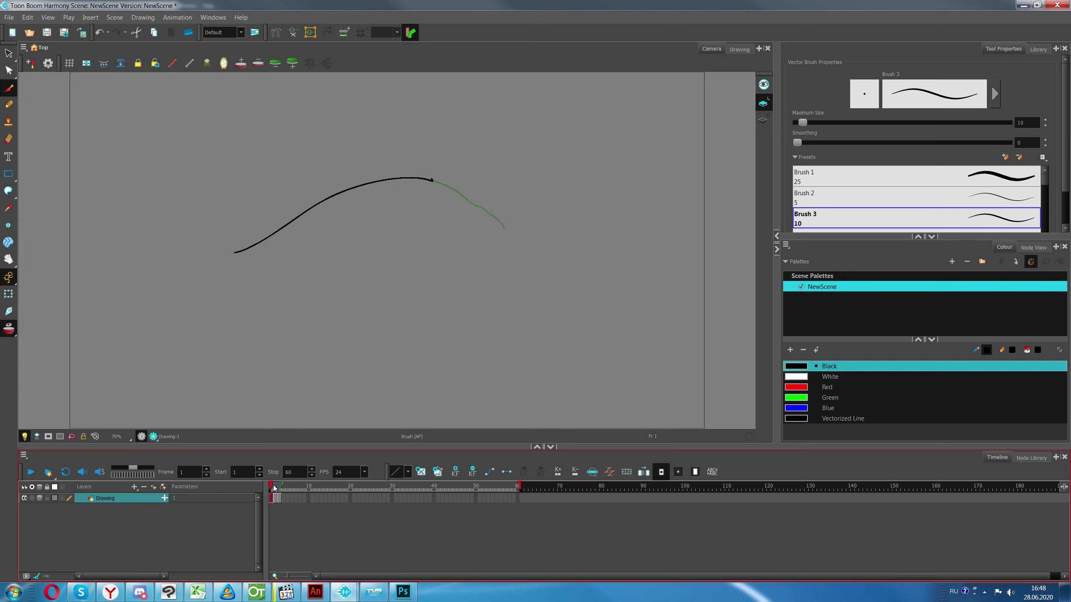
{"action": "key", "text": "period"}
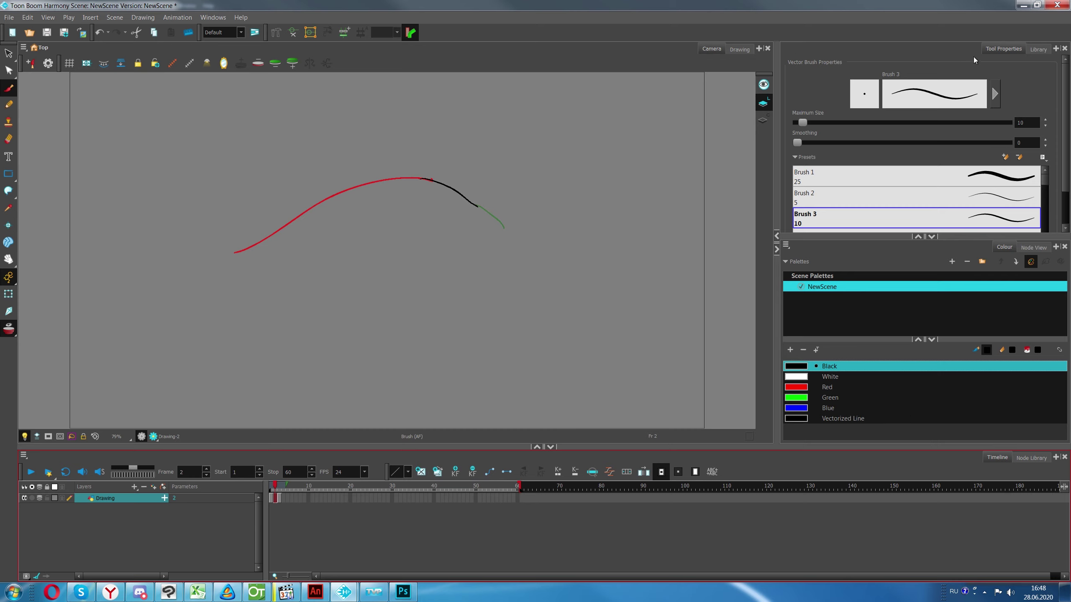
Open the Onion Skin view, move it off the drawing to examine its frame range and colour settings, and close it
{"action": "left_click", "coordinate": [215, 17]}
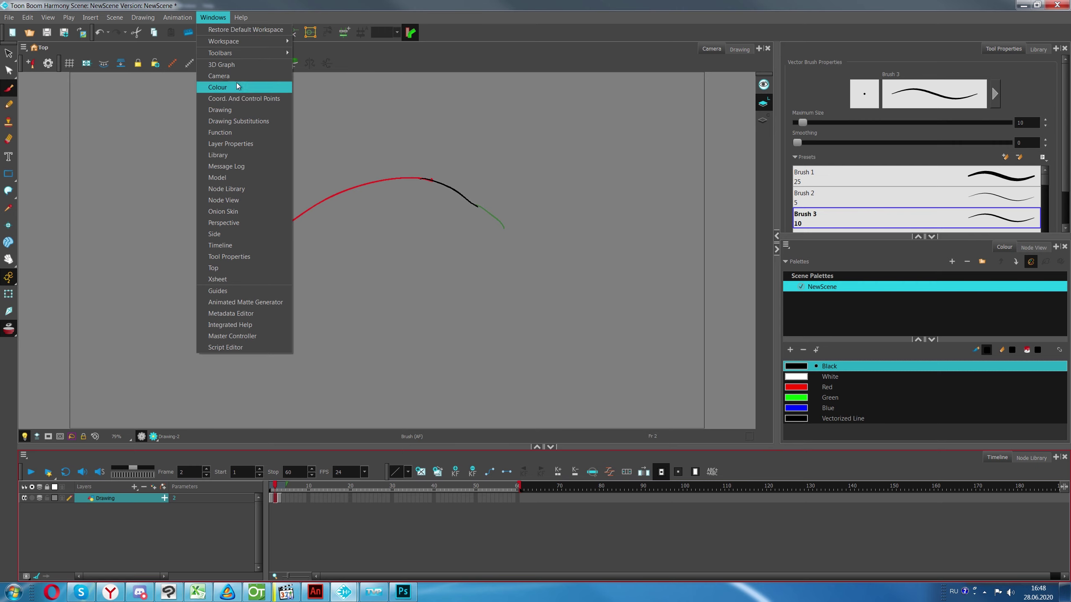
{"action": "left_click", "coordinate": [245, 212]}
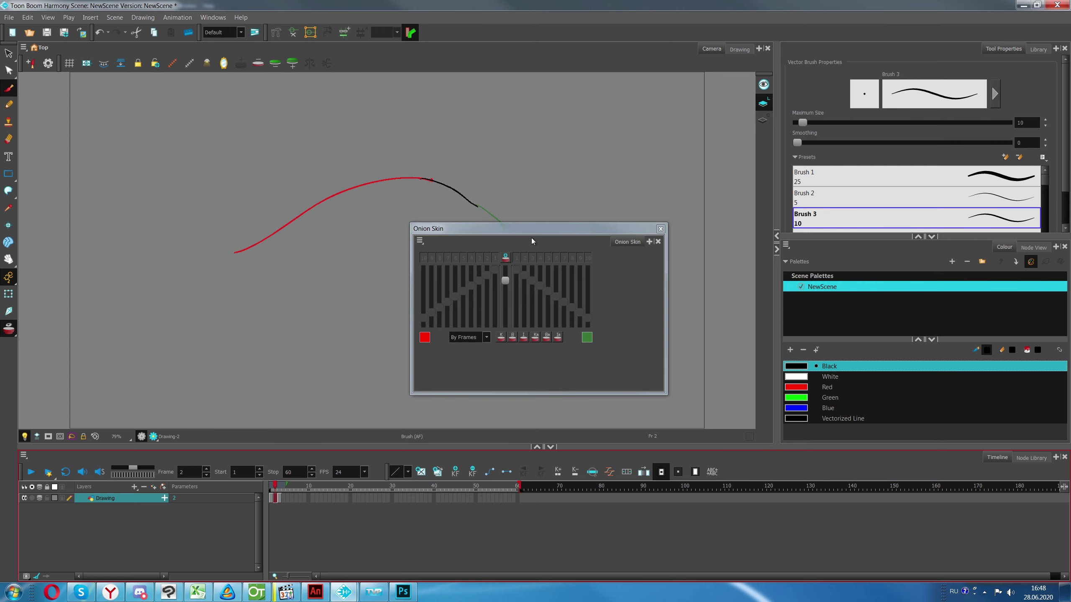
{"action": "left_click_drag", "start_coordinate": [531, 241], "coordinate": [910, 65]}
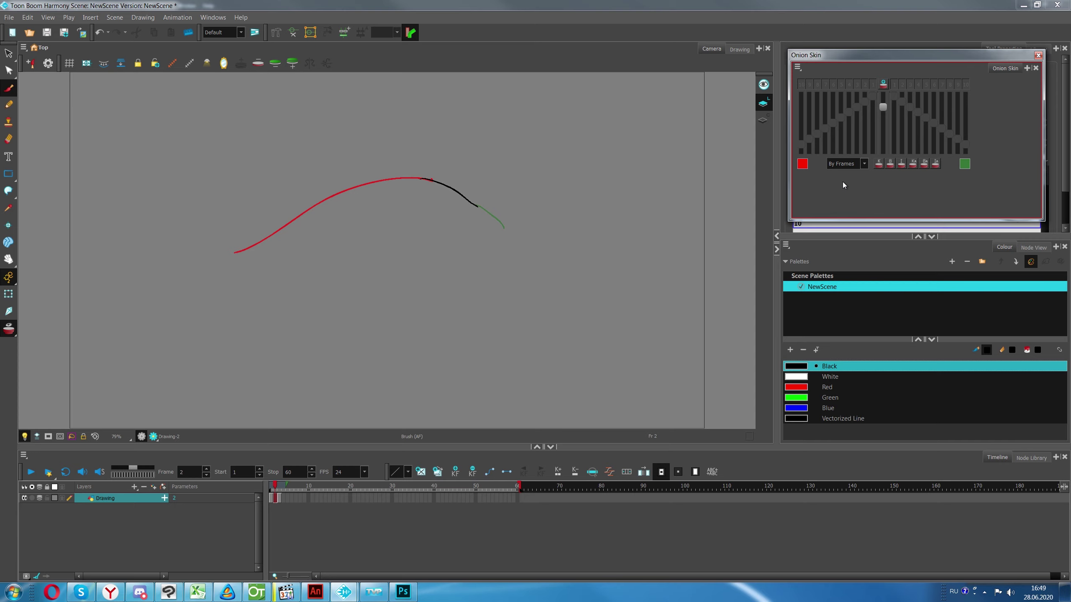
{"action": "left_click", "coordinate": [1038, 55]}
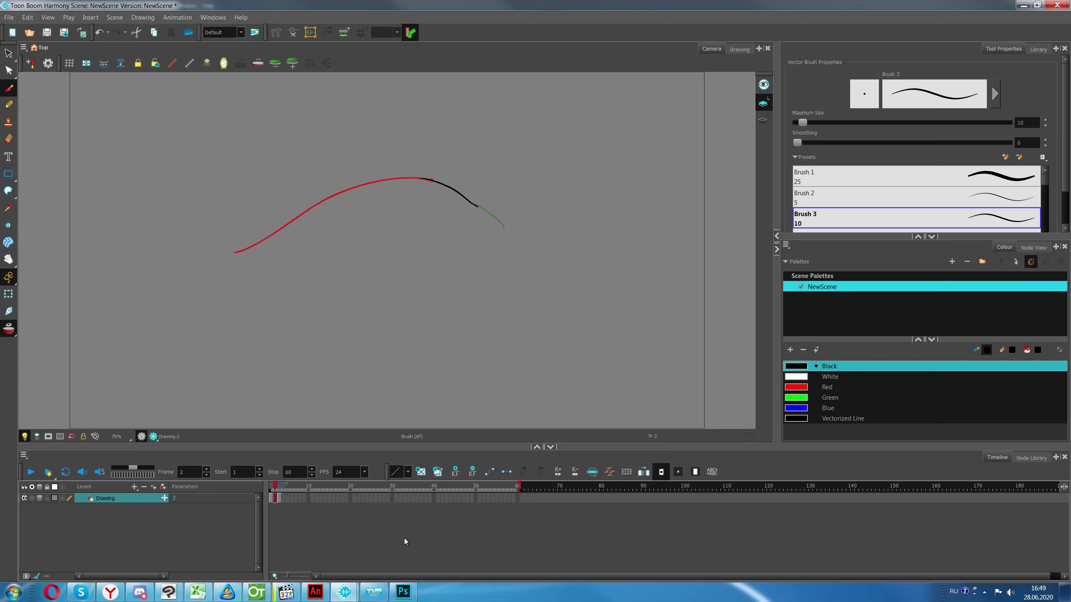
Switch to Adobe Animate and paint a short wavy blue brush stroke on frame 1 of Layer_1
{"action": "left_click", "coordinate": [316, 592]}
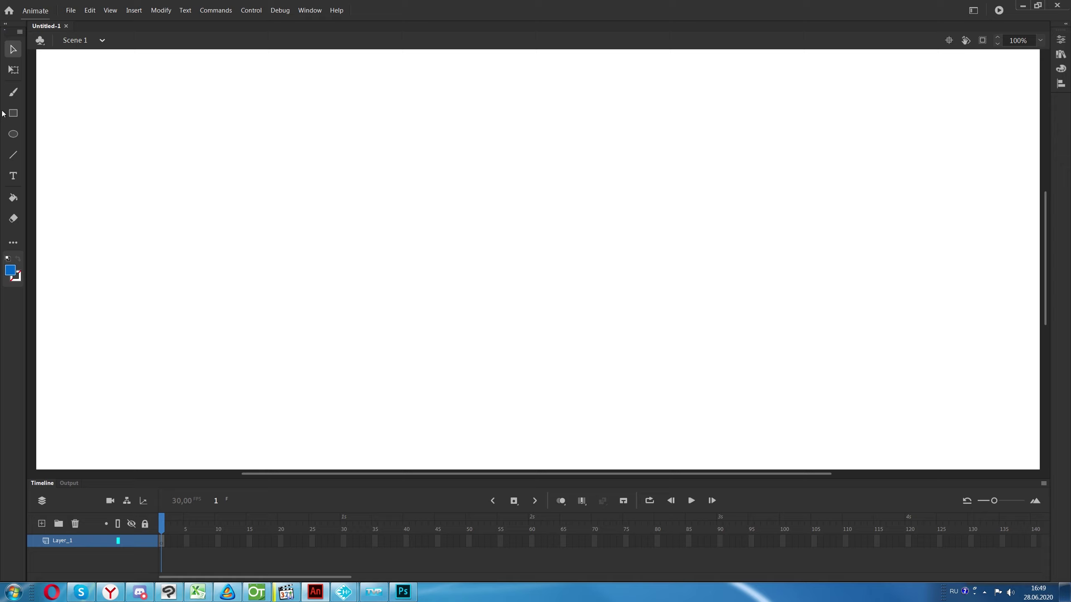
{"action": "left_click", "coordinate": [13, 92]}
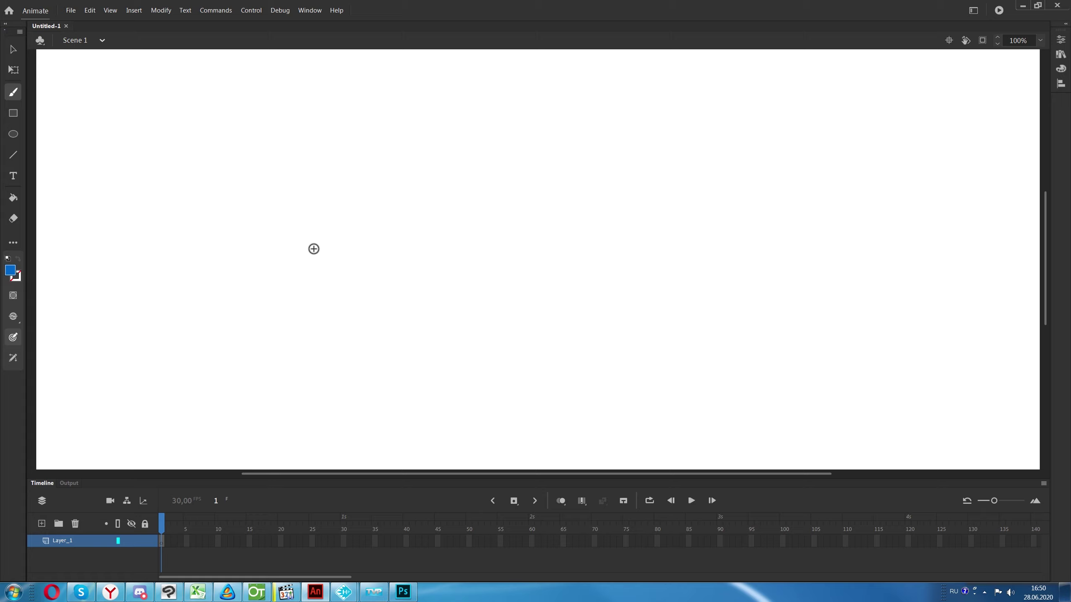
{"action": "left_click_drag", "start_coordinate": [289, 258], "coordinate": [214, 256]}
{"action": "mouse_move", "coordinate": [324, 250]}
{"action": "left_mouse_down"}
{"action": "mouse_move", "coordinate": [707, 165]}
{"action": "mouse_move", "coordinate": [853, 167]}
{"action": "left_mouse_up"}
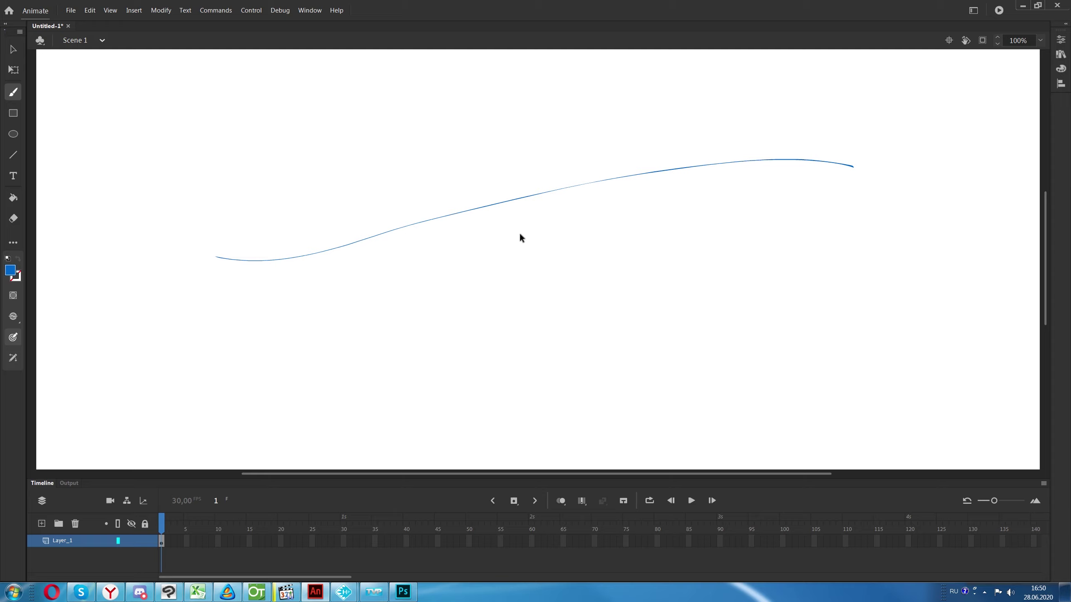
{"action": "key", "text": "ctrl+z"}
{"action": "mouse_move", "coordinate": [83, 273]}
{"action": "left_mouse_down"}
{"action": "mouse_move", "coordinate": [167, 265]}
{"action": "mouse_move", "coordinate": [261, 244]}
{"action": "left_mouse_up"}
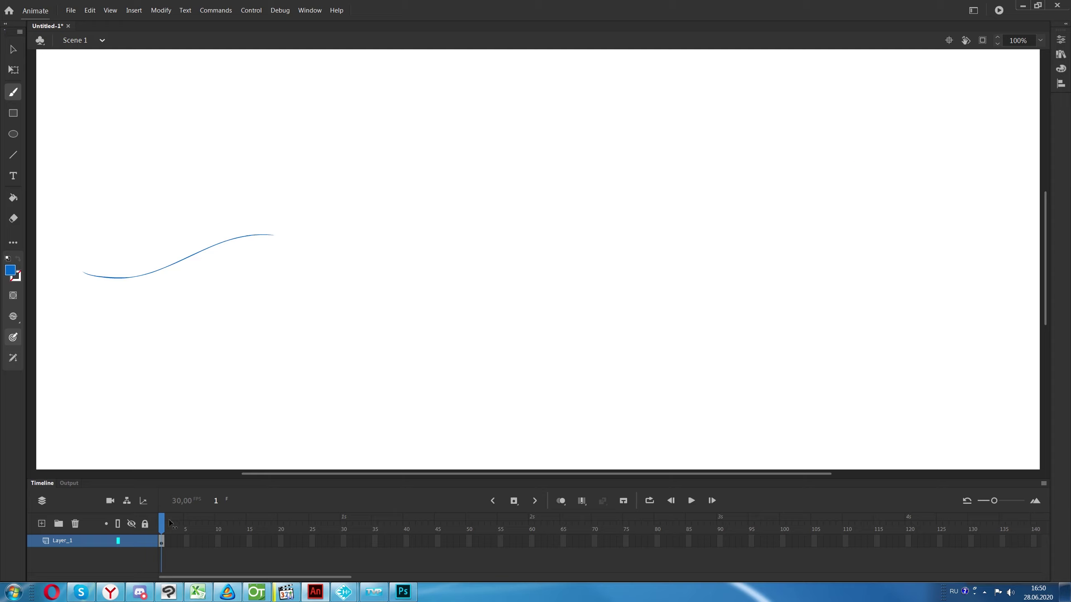
{"action": "left_click_drag", "start_coordinate": [158, 521], "coordinate": [154, 521]}
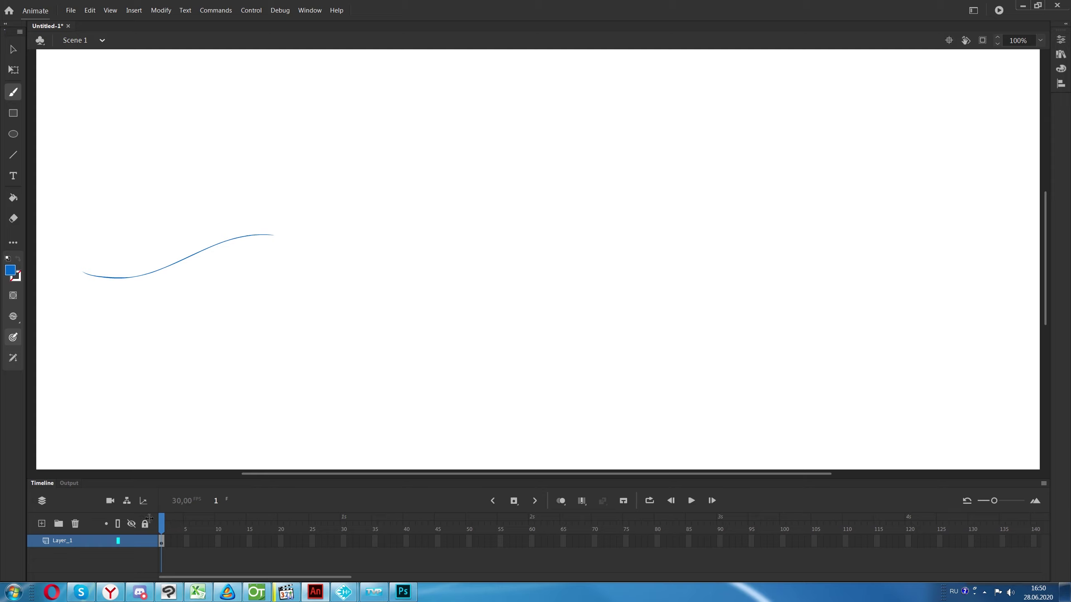
{"action": "left_click", "coordinate": [168, 536]}
{"action": "left_click", "coordinate": [41, 524]}
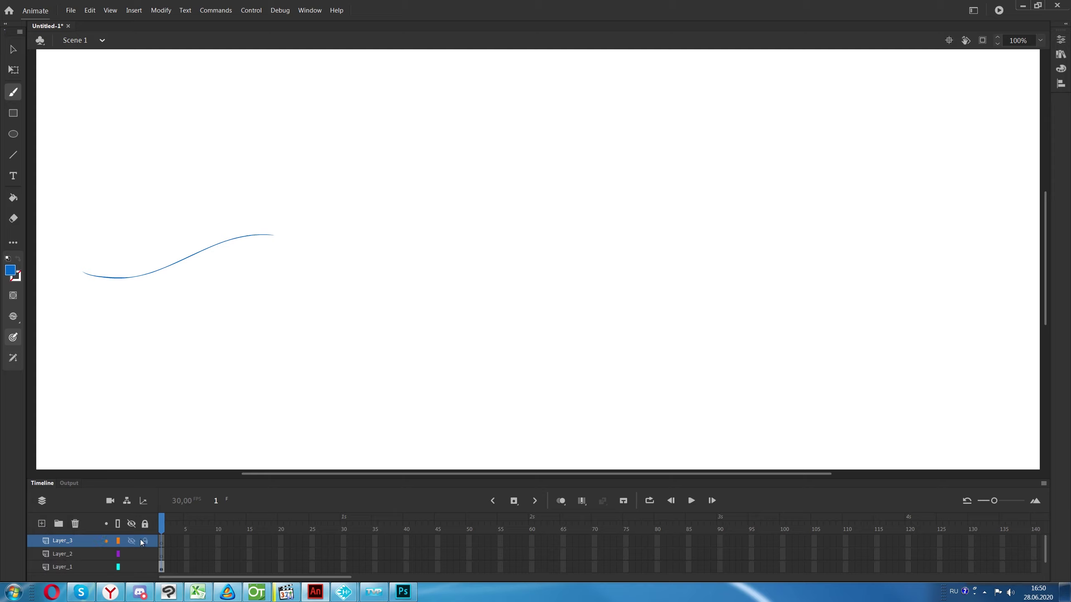
{"action": "key", "text": "ctrl+z"}
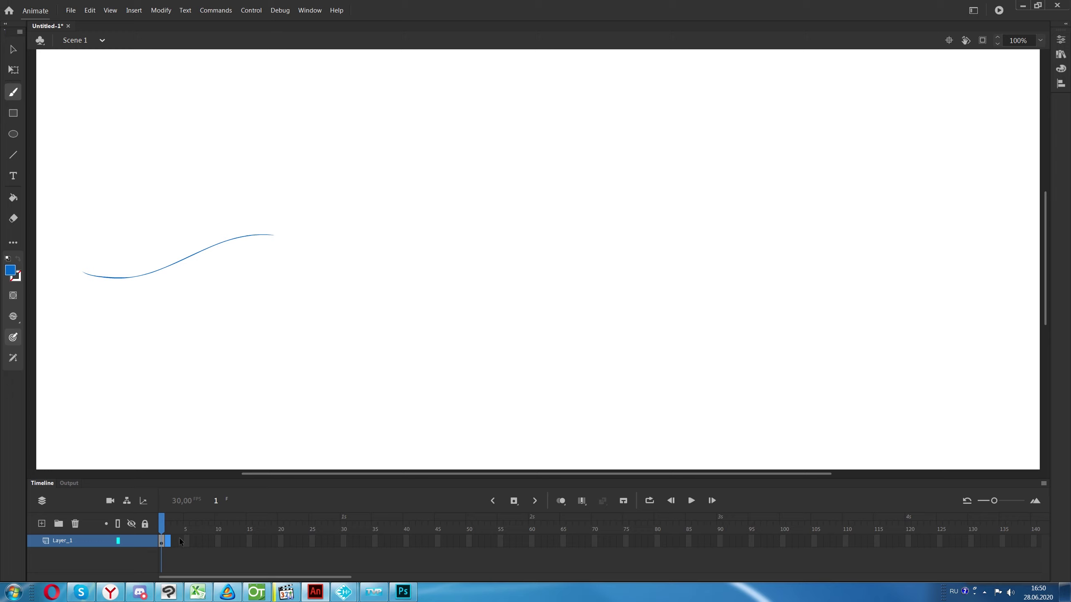
{"action": "right_click", "coordinate": [168, 542]}
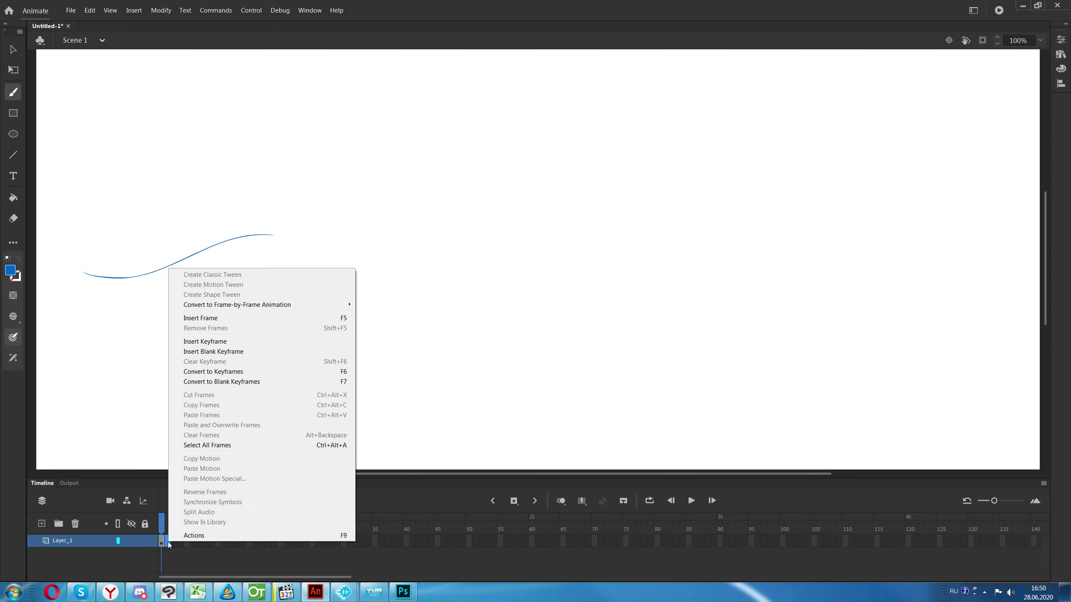
{"action": "left_click", "coordinate": [283, 341]}
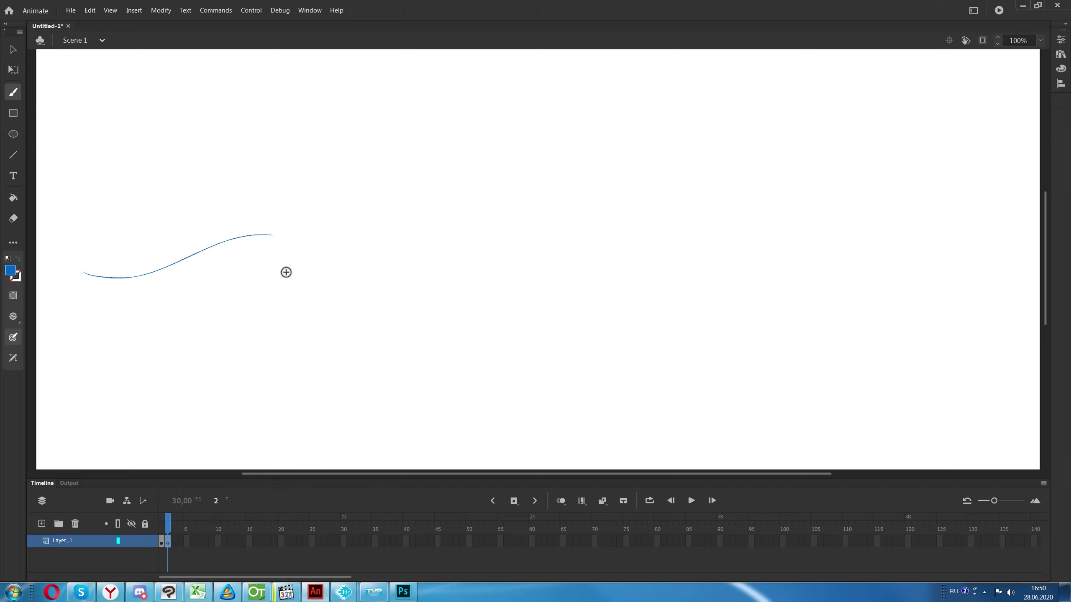
{"action": "left_click_drag", "start_coordinate": [163, 518], "coordinate": [170, 542]}
{"action": "key", "text": "ctrl+z"}
Insert a blank keyframe at frame 2 of Layer_1
{"action": "right_click", "coordinate": [170, 544]}
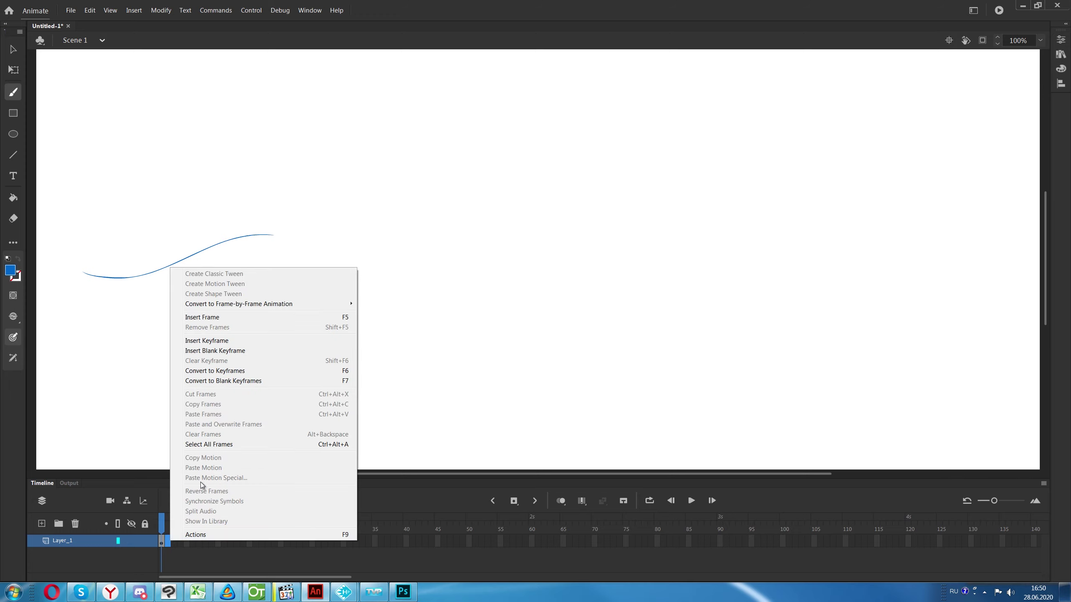
{"action": "left_click", "coordinate": [205, 351]}
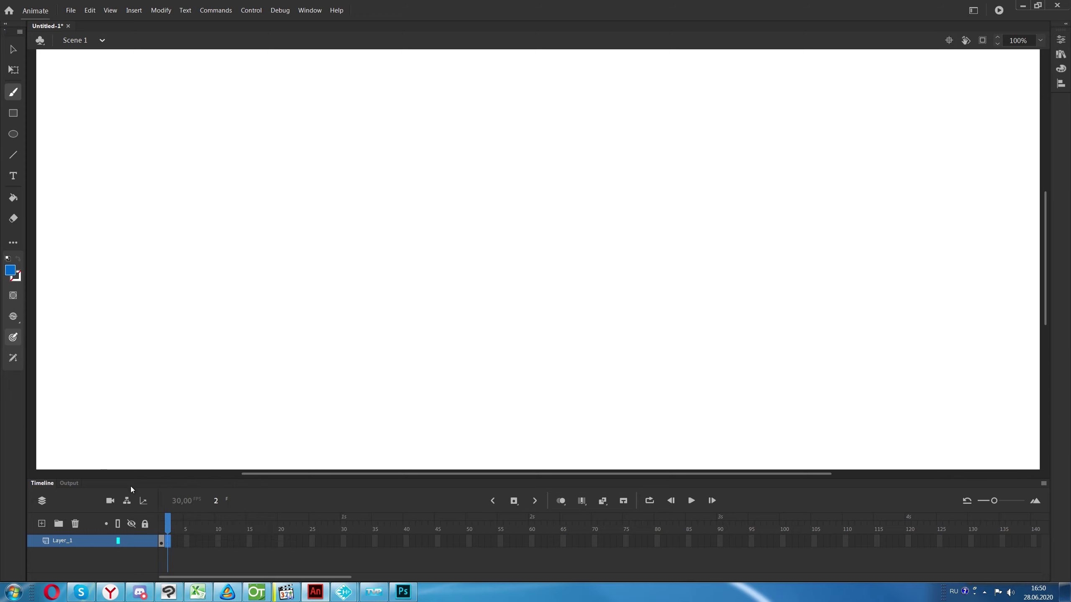
{"action": "left_click_drag", "start_coordinate": [168, 520], "coordinate": [183, 526]}
{"action": "left_click", "coordinate": [1042, 484]}
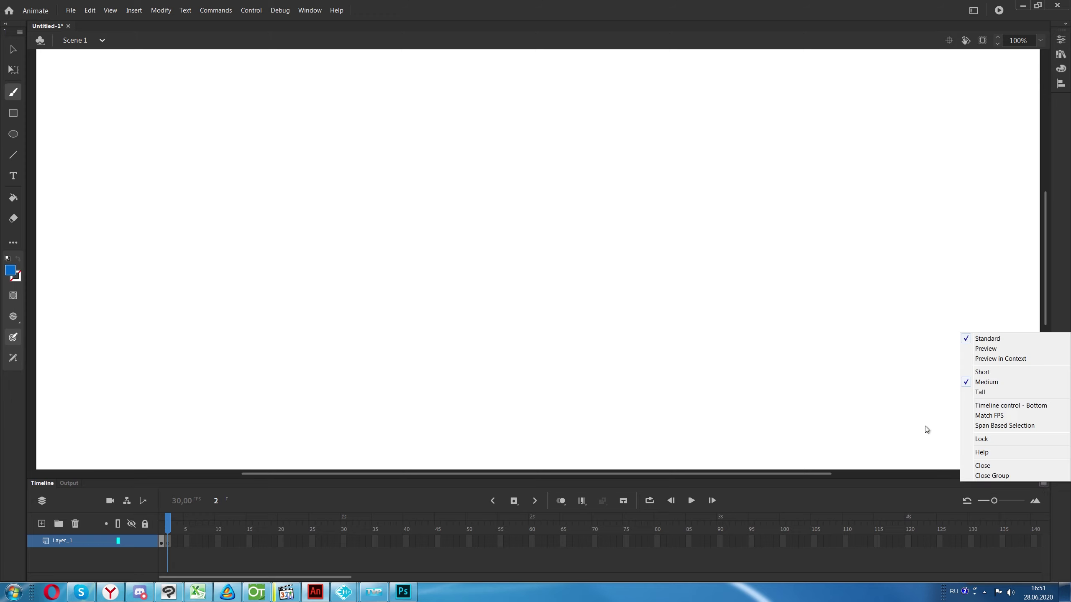
{"action": "right_click", "coordinate": [265, 243]}
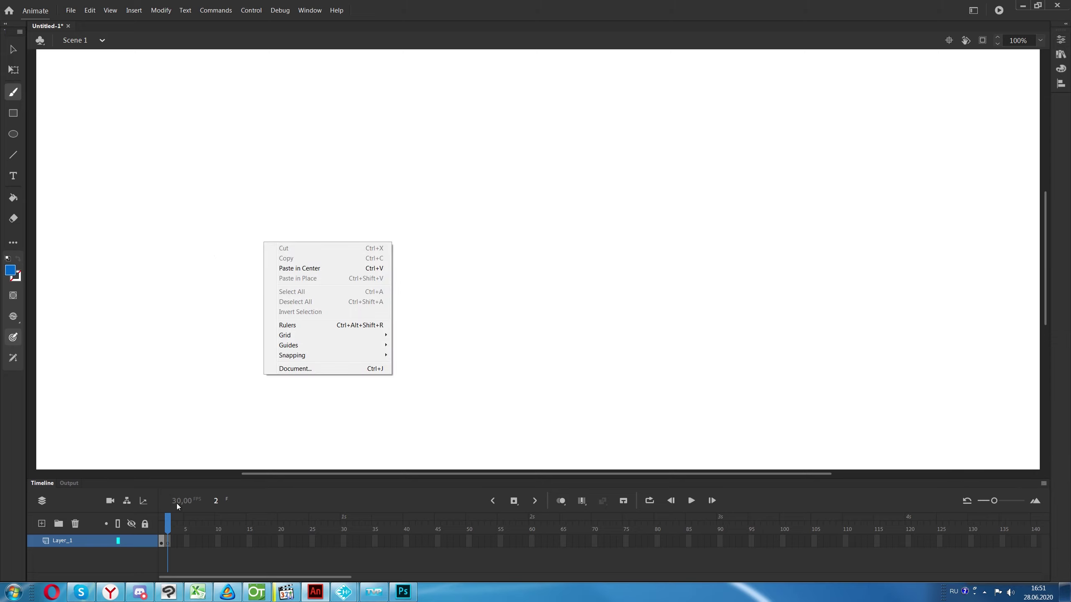
{"action": "left_click", "coordinate": [76, 498]}
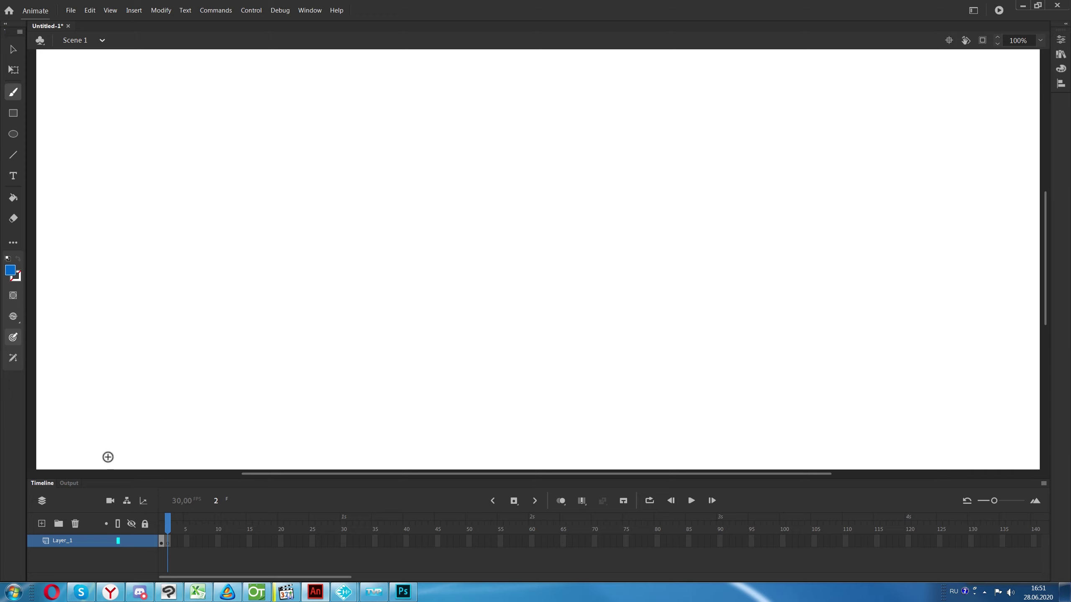
Switch to the browser and skim the YouTube video "Onion skin tutorial - Adobe Animate 2017" for how to enable onion skinning
{"action": "left_click", "coordinate": [308, 9]}
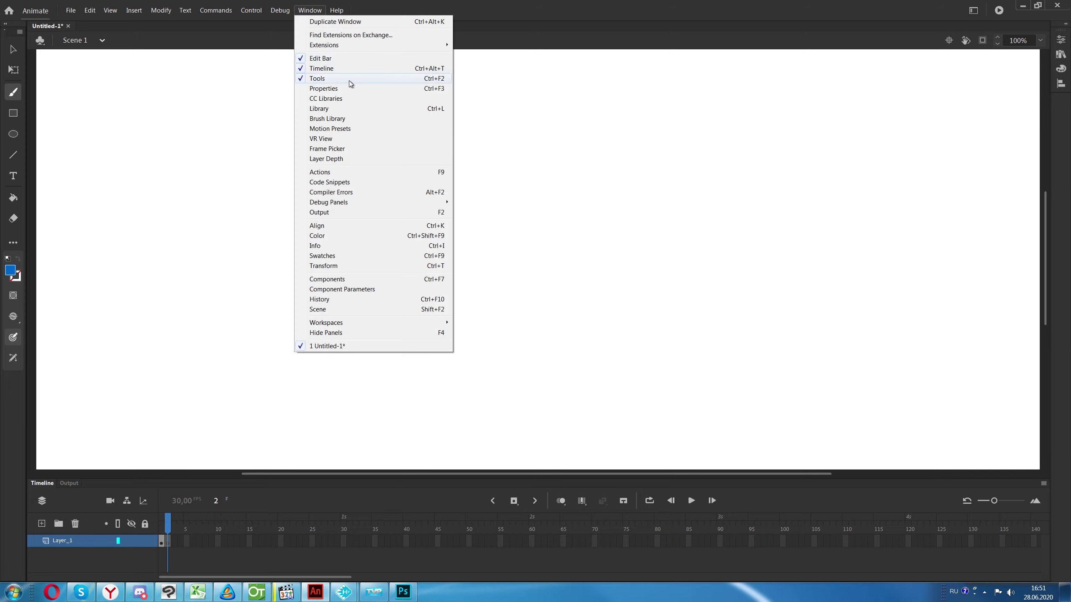
{"action": "mouse_move", "coordinate": [378, 202]}
{"action": "left_click_drag", "start_coordinate": [110, 593], "coordinate": [52, 592]}
{"action": "left_click", "coordinate": [52, 593]}
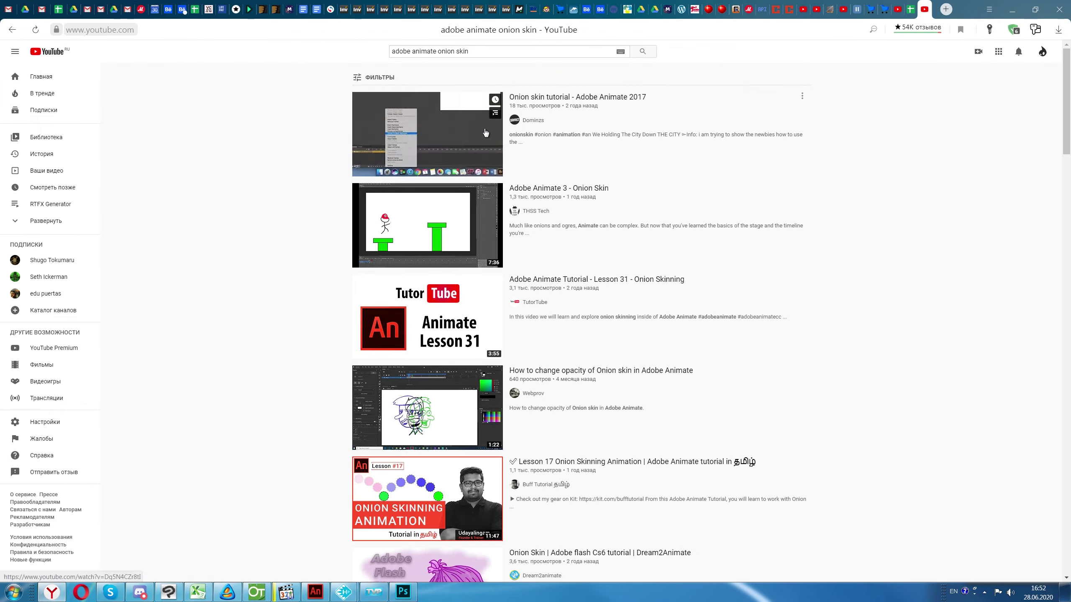
{"action": "left_click", "coordinate": [630, 103]}
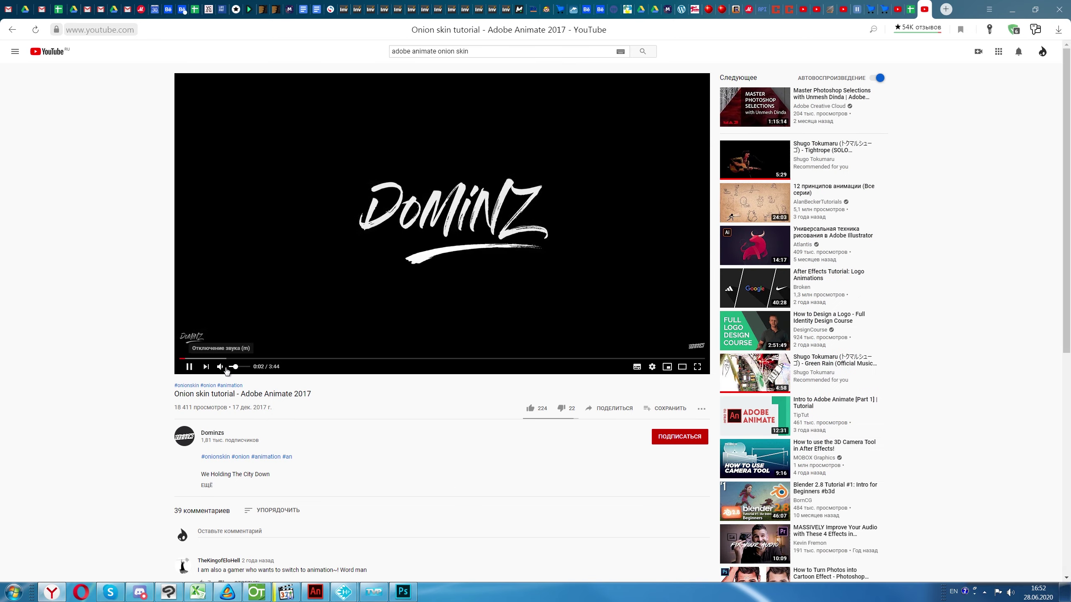
{"action": "left_click", "coordinate": [253, 359]}
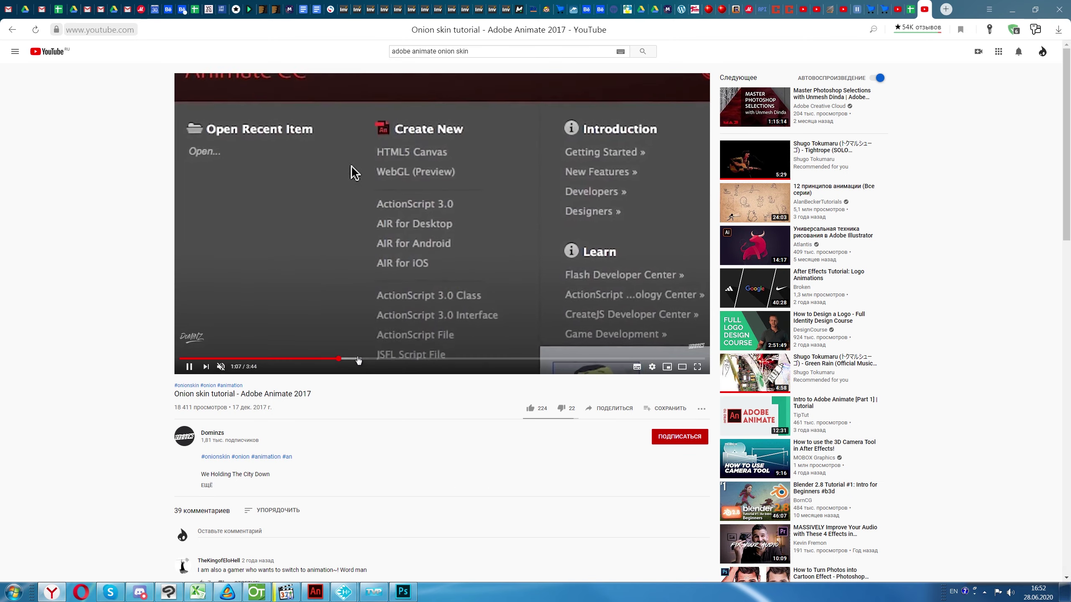
{"action": "left_click", "coordinate": [386, 359]}
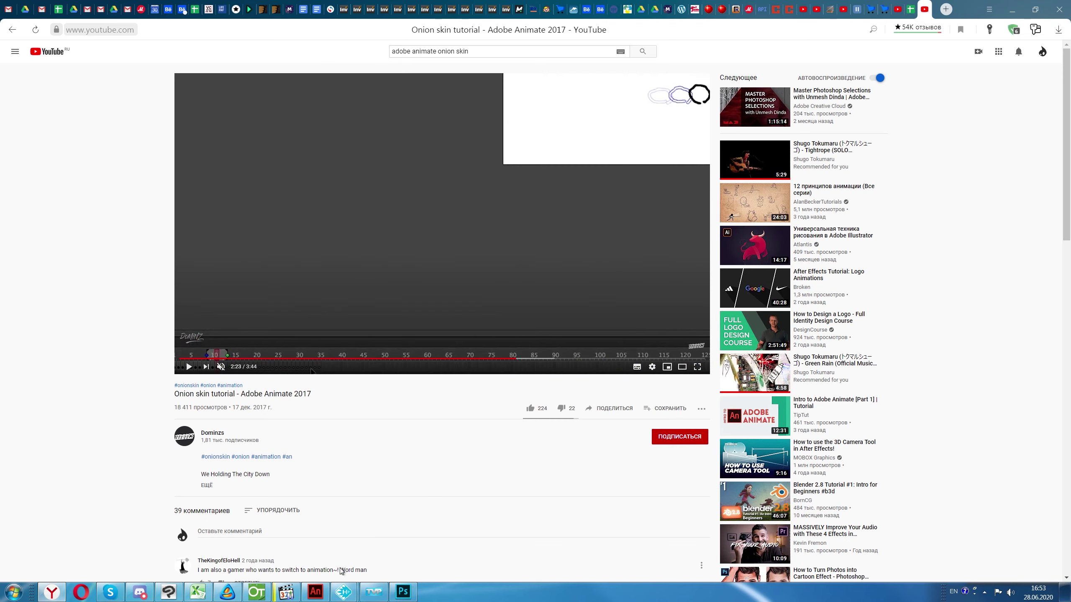
Return to Adobe Animate, enable onion skin on frame 2, and paint a stroke continuing the curve from its upper end
{"action": "left_click", "coordinate": [318, 593]}
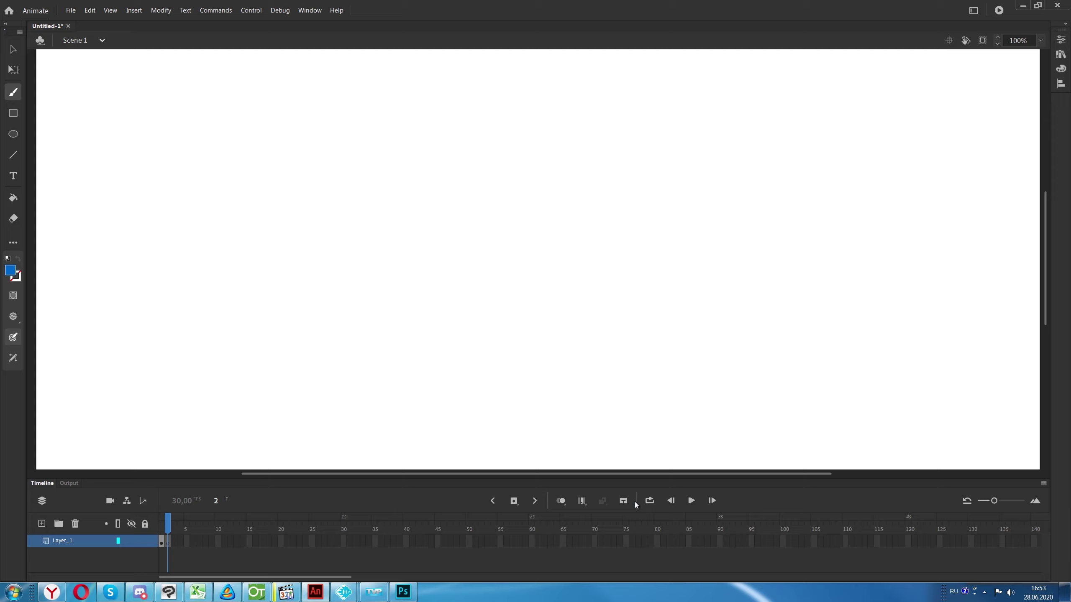
{"action": "left_click", "coordinate": [564, 502]}
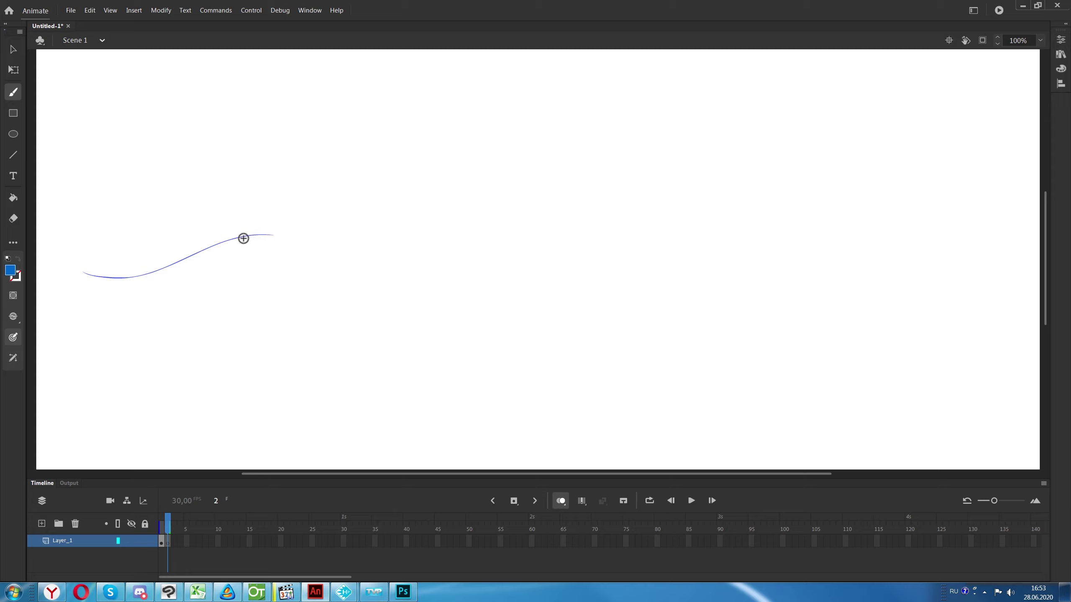
{"action": "left_click_drag", "start_coordinate": [251, 235], "coordinate": [398, 269]}
Turn off onion skin and move the playhead back to frame 1
{"action": "mouse_move", "coordinate": [170, 526]}
{"action": "left_mouse_down"}
{"action": "mouse_move", "coordinate": [158, 527]}
{"action": "mouse_move", "coordinate": [171, 529]}
{"action": "left_mouse_up"}
{"action": "left_click", "coordinate": [560, 501]}
{"action": "left_click_drag", "start_coordinate": [169, 527], "coordinate": [159, 527]}
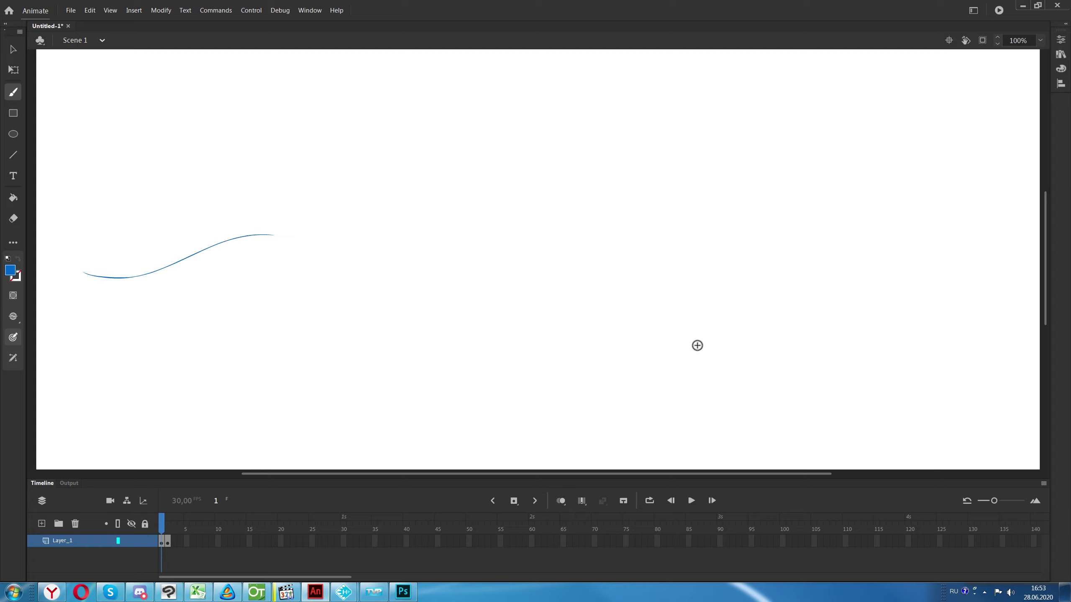
Switch to OpenToonz and draw a thick black wavy stroke on frame 1 of Col1
{"action": "left_click", "coordinate": [256, 592]}
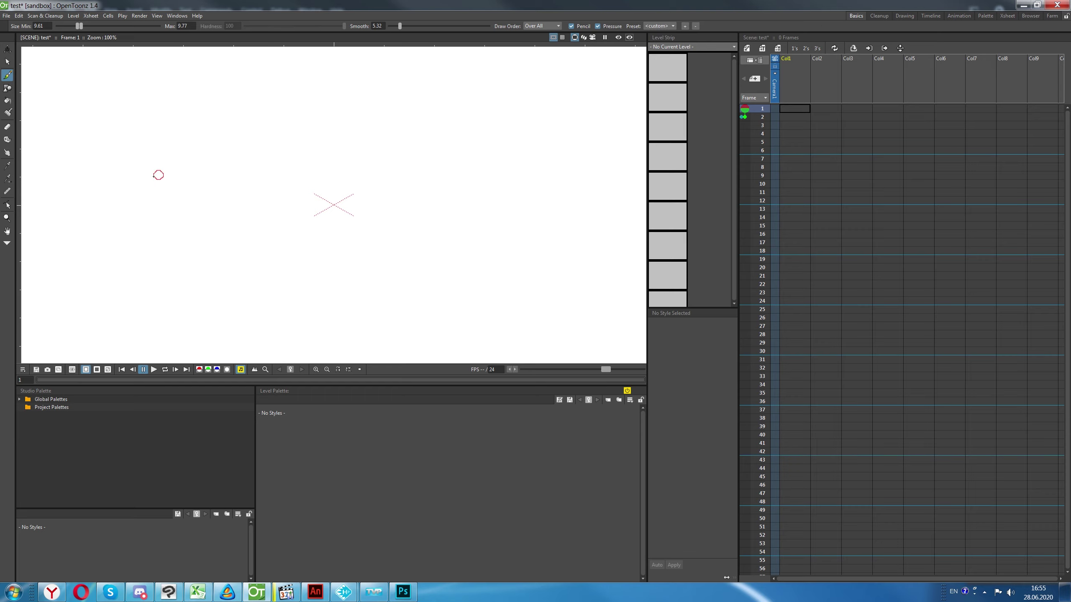
{"action": "left_click_drag", "start_coordinate": [136, 180], "coordinate": [235, 188]}
{"action": "left_click_drag", "start_coordinate": [318, 170], "coordinate": [348, 180]}
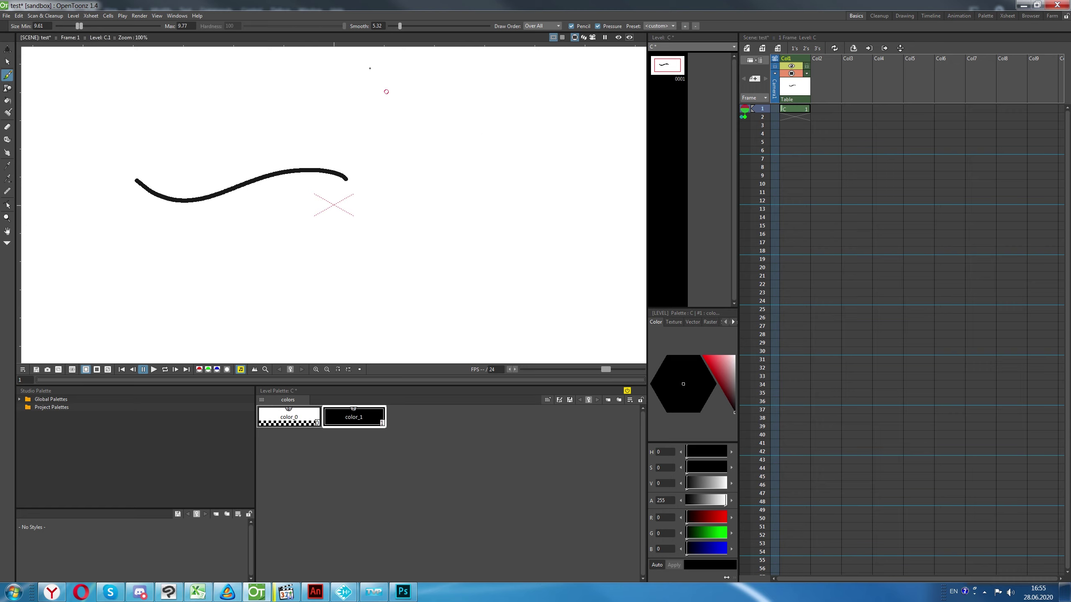
Show the Timeline and toggle it to the vertical Xsheet layout and back to horizontal
{"action": "left_click", "coordinate": [179, 17]}
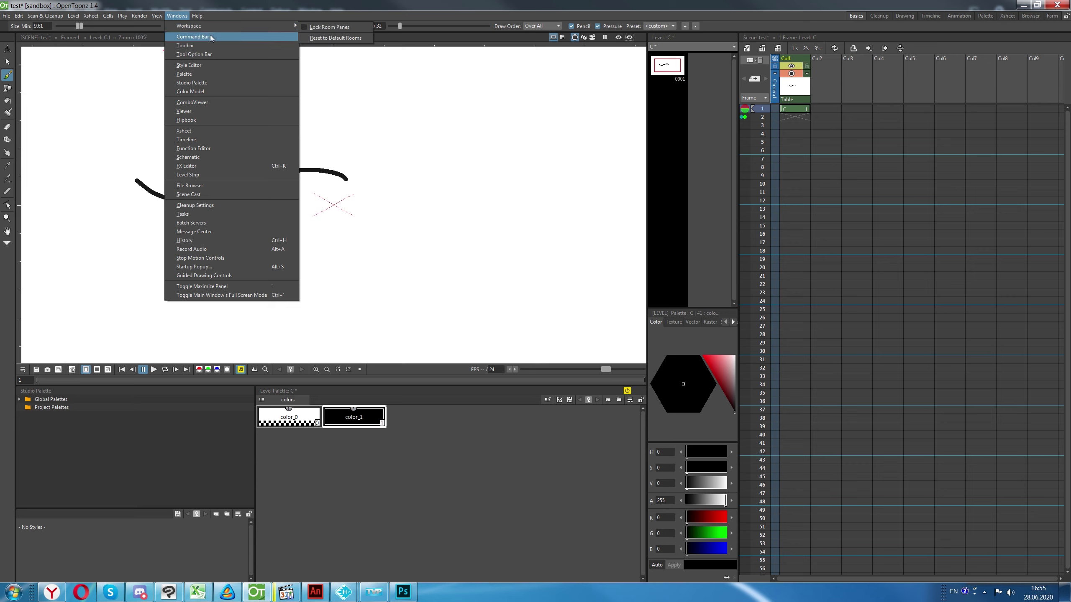
{"action": "left_click", "coordinate": [223, 140]}
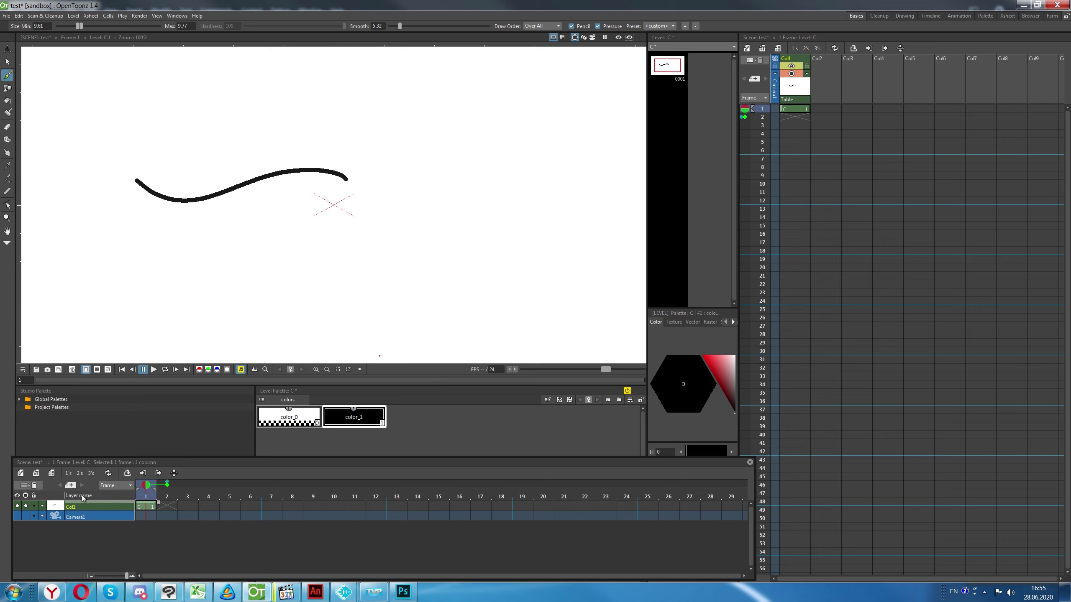
{"action": "left_click", "coordinate": [34, 486]}
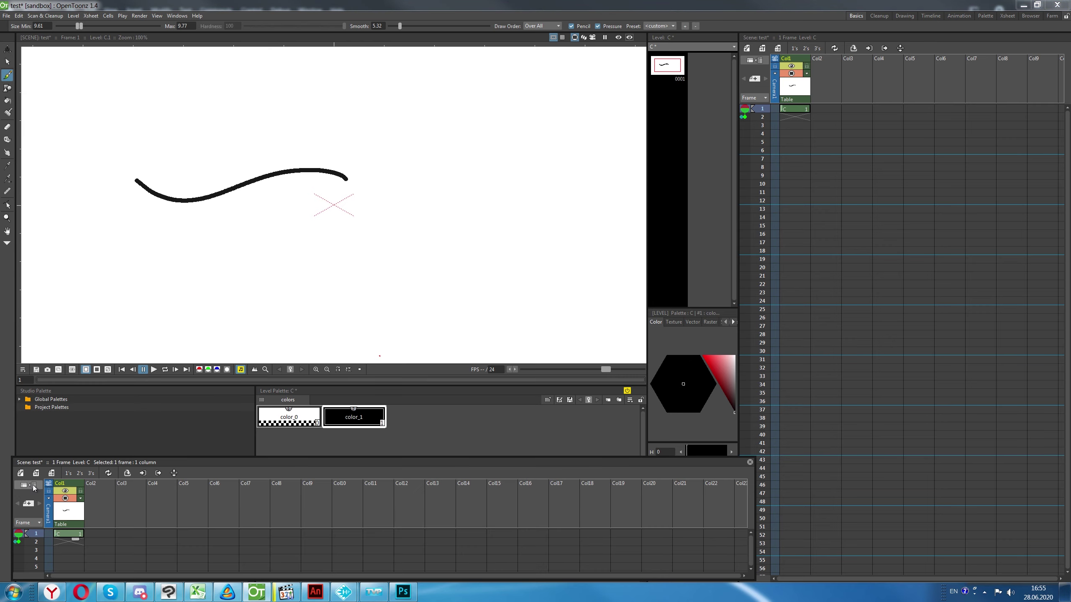
{"action": "left_click", "coordinate": [33, 486]}
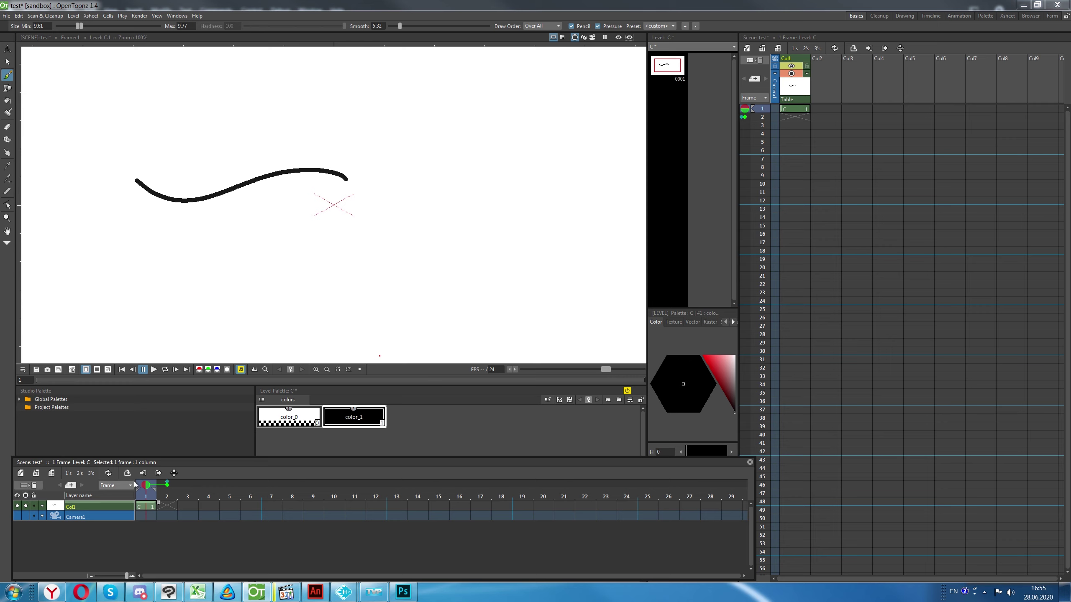
{"action": "right_click", "coordinate": [149, 504]}
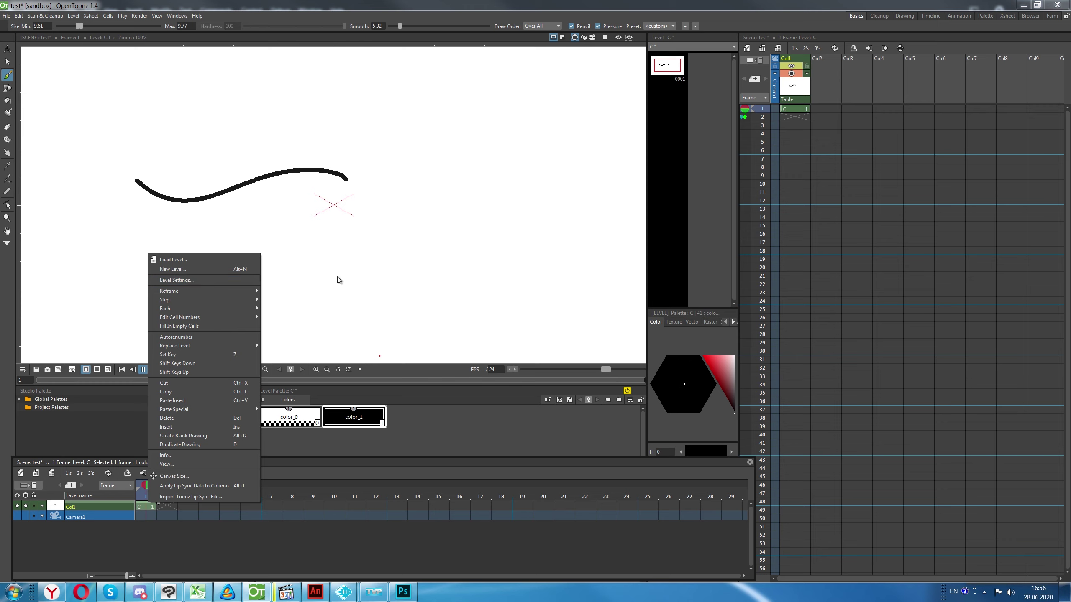
{"action": "left_click", "coordinate": [217, 64]}
{"action": "key", "text": "ctrl+z"}
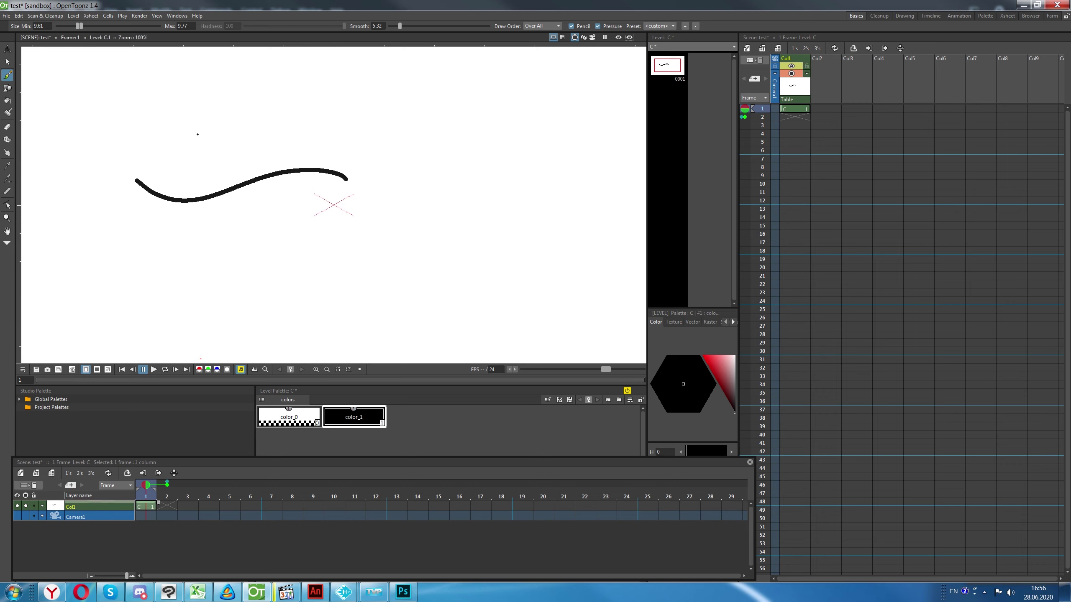
{"action": "left_click", "coordinate": [177, 16]}
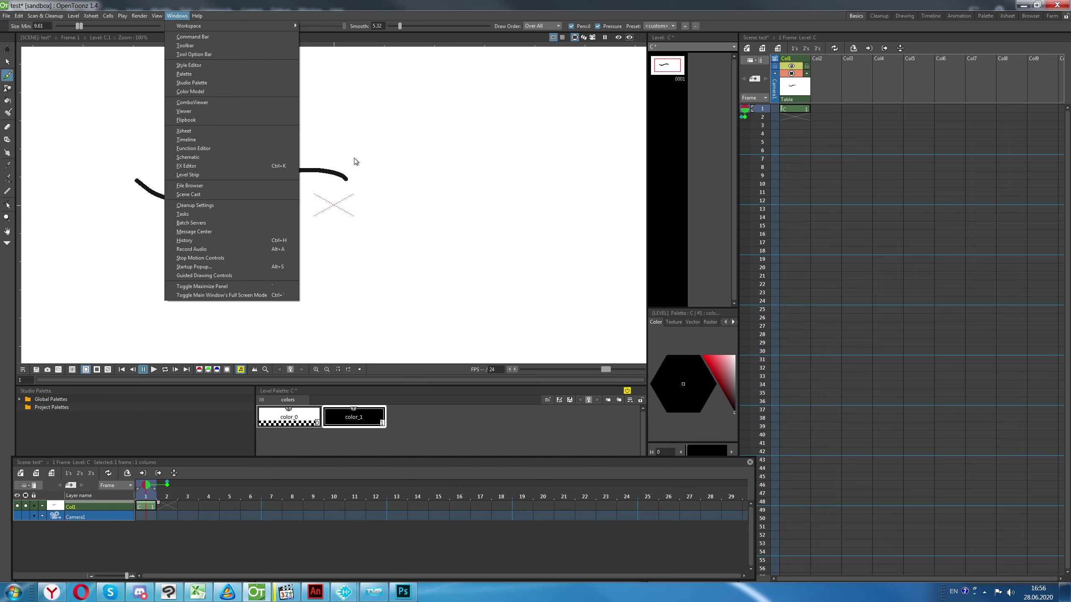
{"action": "left_click", "coordinate": [630, 38]}
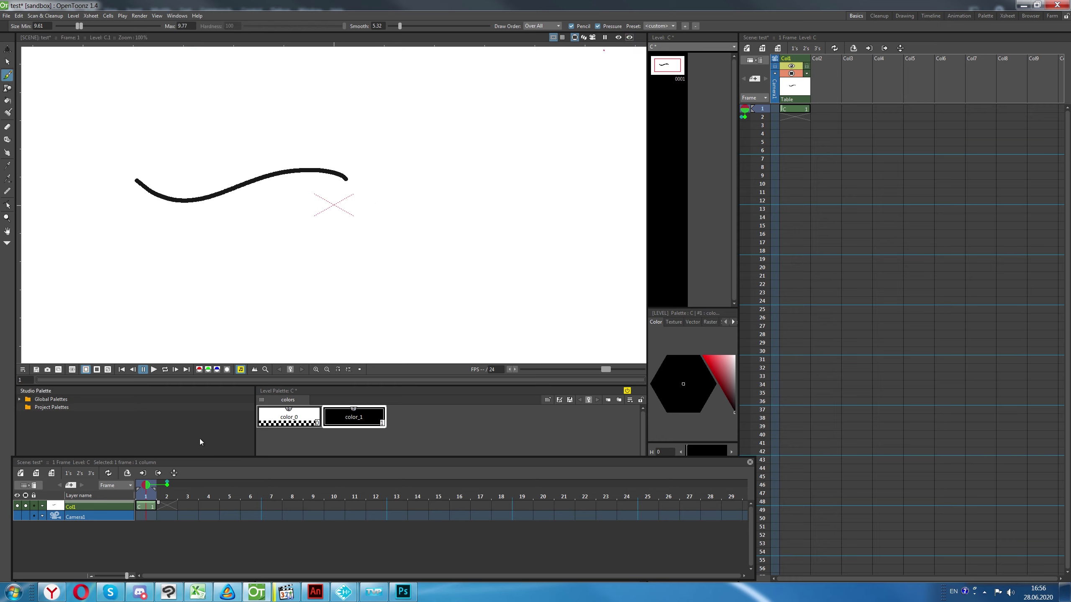
Extend the onion skin range to two following frames and go to frame 2
{"action": "left_click_drag", "start_coordinate": [170, 487], "coordinate": [174, 485]}
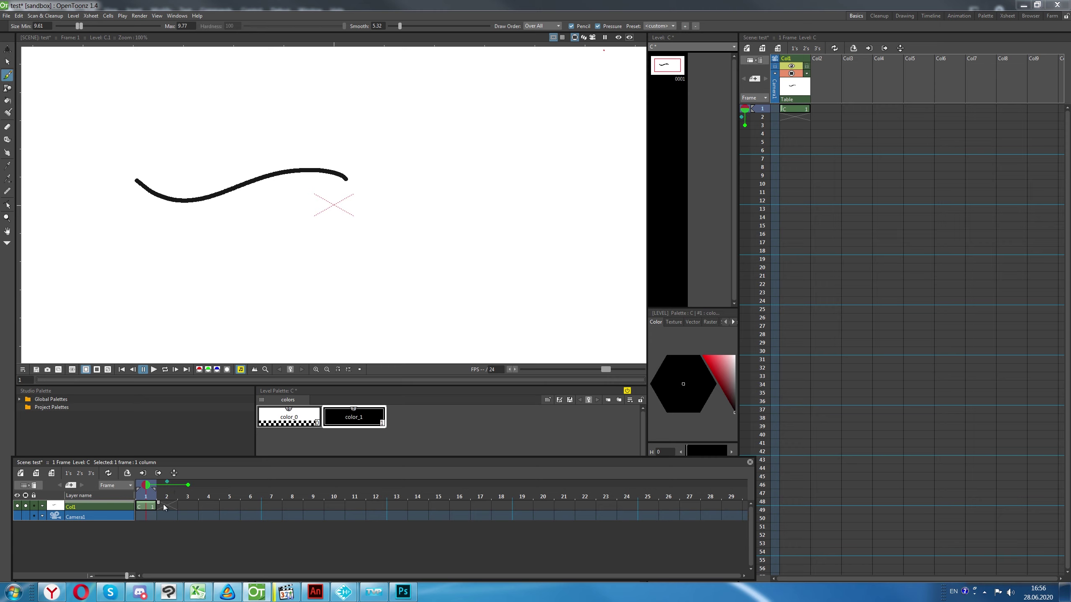
{"action": "right_click", "coordinate": [164, 505]}
{"action": "left_click", "coordinate": [167, 487]}
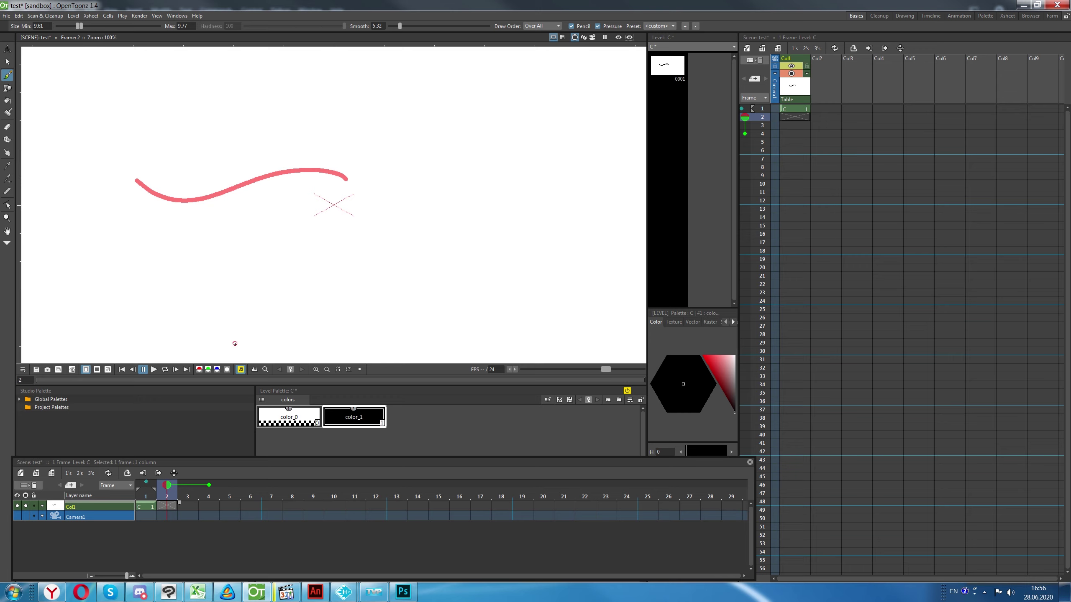
Draw a short black stroke on frame 2 continuing the curve downward, and return to frame 1 to check its onion skin
{"action": "left_click", "coordinate": [629, 38]}
{"action": "left_click", "coordinate": [629, 38]}
{"action": "left_click_drag", "start_coordinate": [333, 170], "coordinate": [370, 203]}
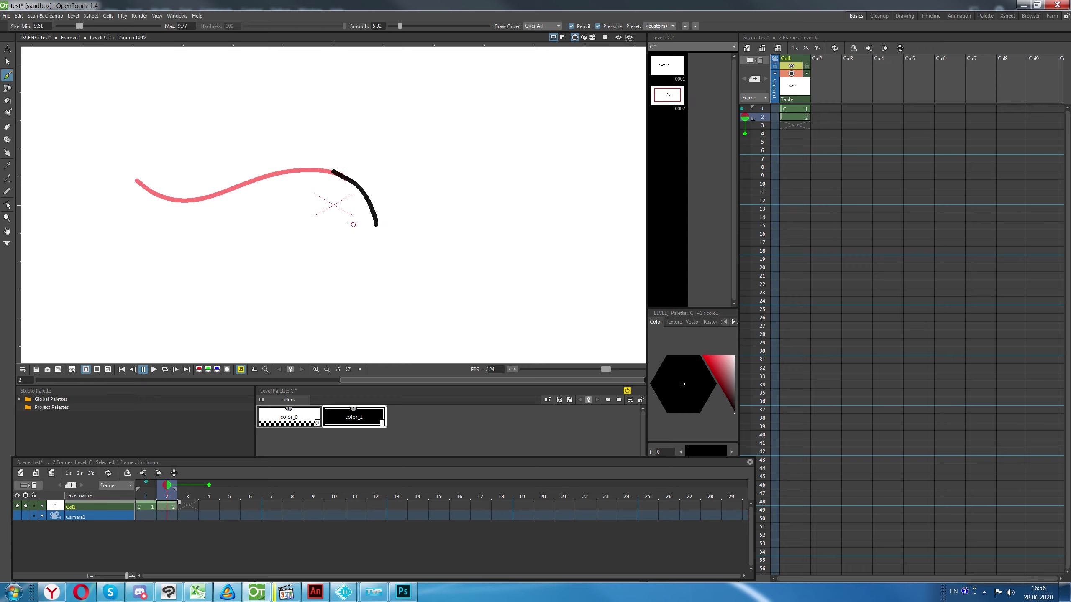
{"action": "mouse_move", "coordinate": [164, 483]}
{"action": "left_mouse_down"}
{"action": "mouse_move", "coordinate": [144, 486]}
{"action": "mouse_move", "coordinate": [172, 489]}
{"action": "mouse_move", "coordinate": [144, 487]}
{"action": "mouse_move", "coordinate": [179, 490]}
{"action": "mouse_move", "coordinate": [145, 491]}
{"action": "left_mouse_up"}
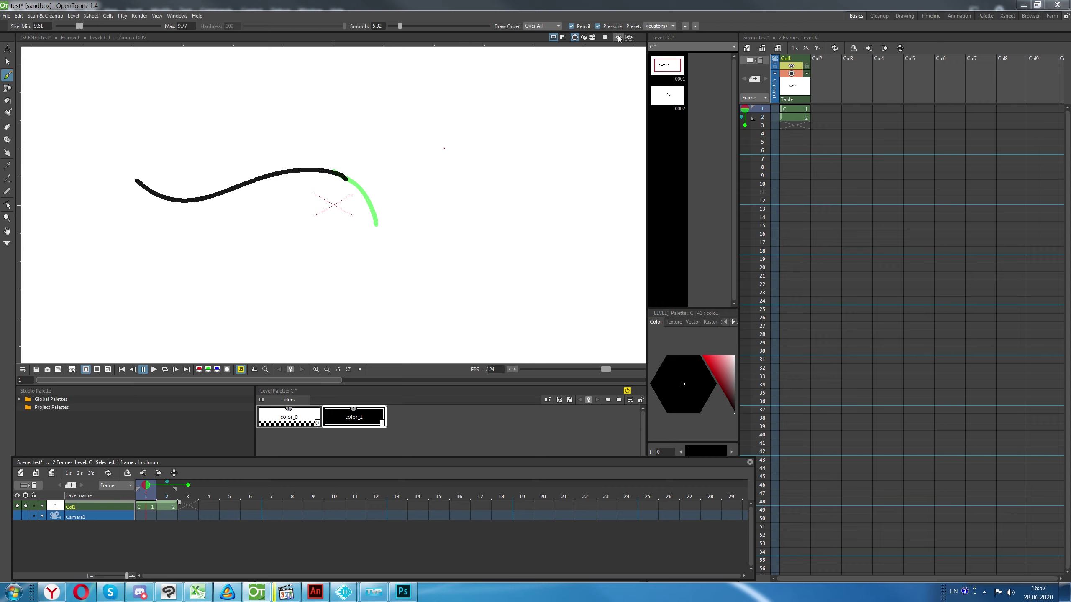
Open the OpenToonz Preferences and go through the categories to examine the Onion Skin settings
{"action": "left_click", "coordinate": [179, 17]}
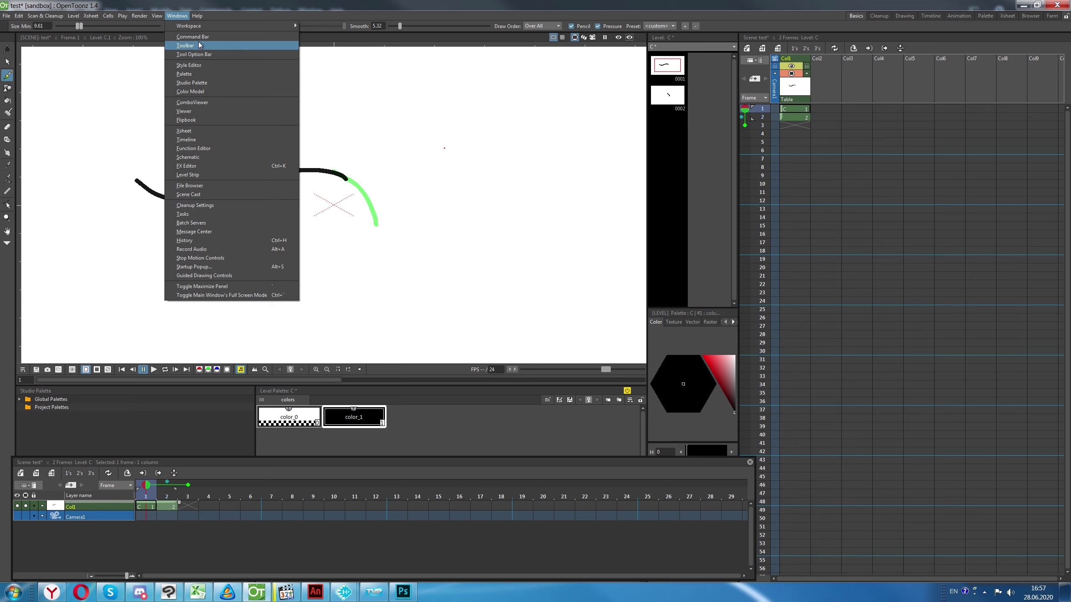
{"action": "left_click", "coordinate": [179, 16]}
{"action": "left_click", "coordinate": [45, 15]}
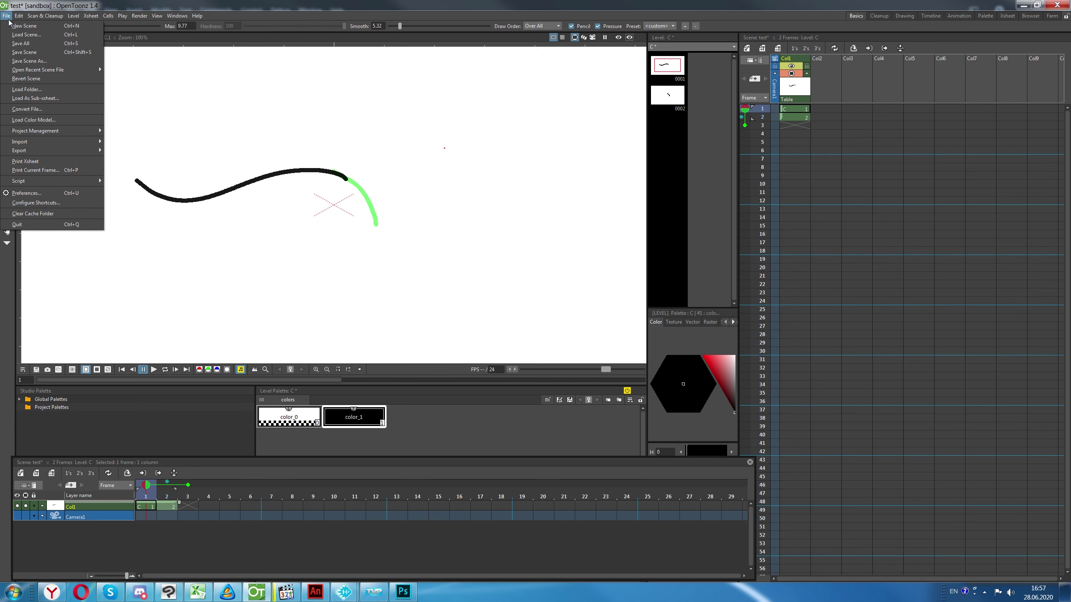
{"action": "left_click", "coordinate": [51, 192]}
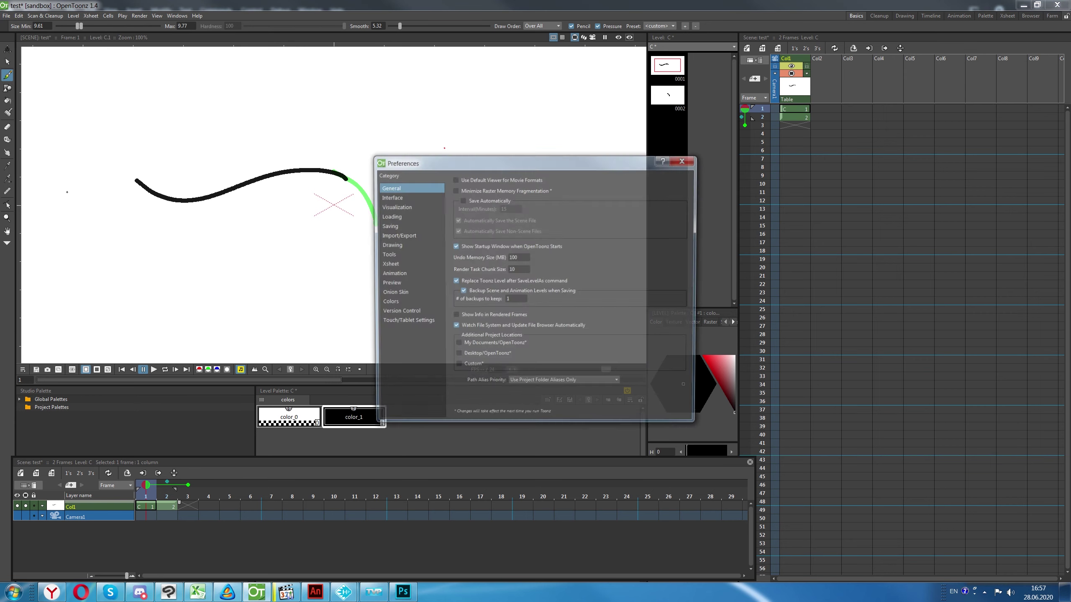
{"action": "left_click_drag", "start_coordinate": [437, 161], "coordinate": [421, 141]}
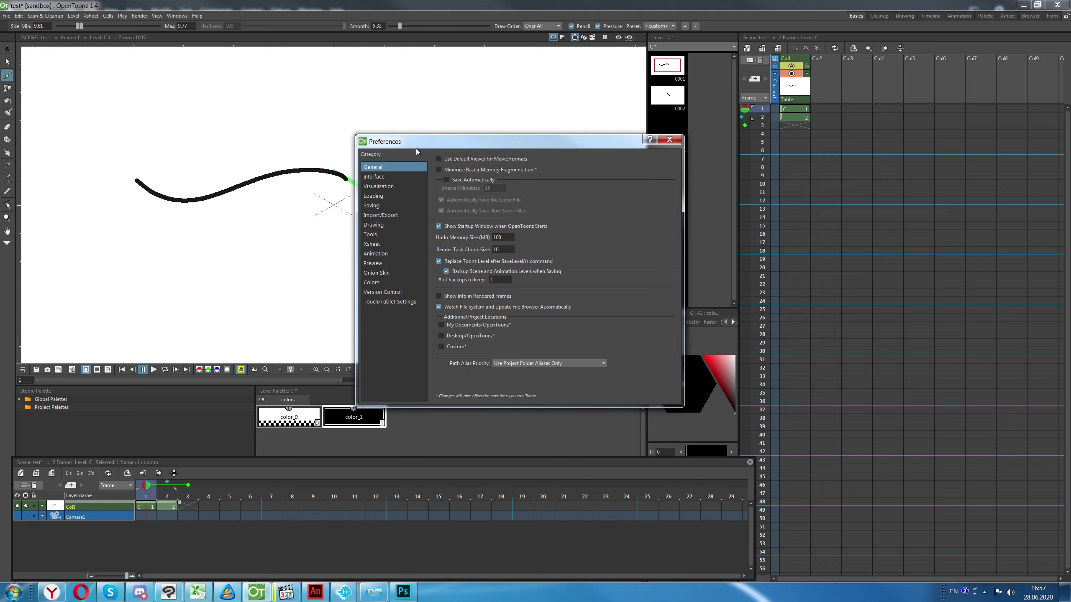
{"action": "left_click", "coordinate": [399, 176]}
{"action": "left_click", "coordinate": [400, 187]}
{"action": "left_click", "coordinate": [398, 195]}
{"action": "left_click", "coordinate": [396, 205]}
{"action": "left_click", "coordinate": [397, 215]}
{"action": "left_click", "coordinate": [395, 224]}
{"action": "left_click", "coordinate": [393, 235]}
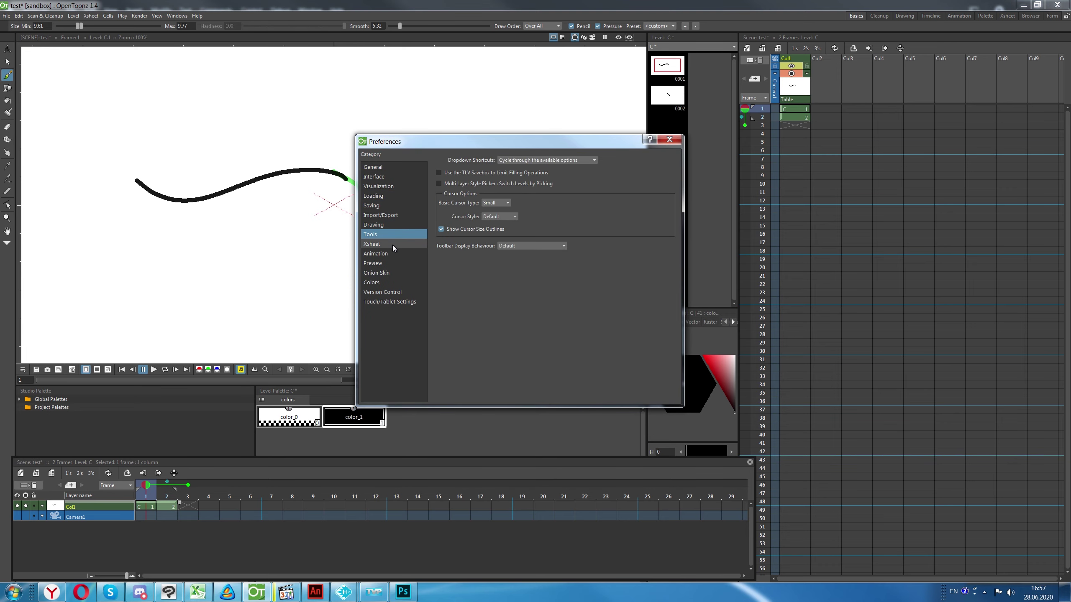
{"action": "left_click", "coordinate": [392, 245]}
{"action": "left_click", "coordinate": [392, 253]}
{"action": "left_click", "coordinate": [391, 273]}
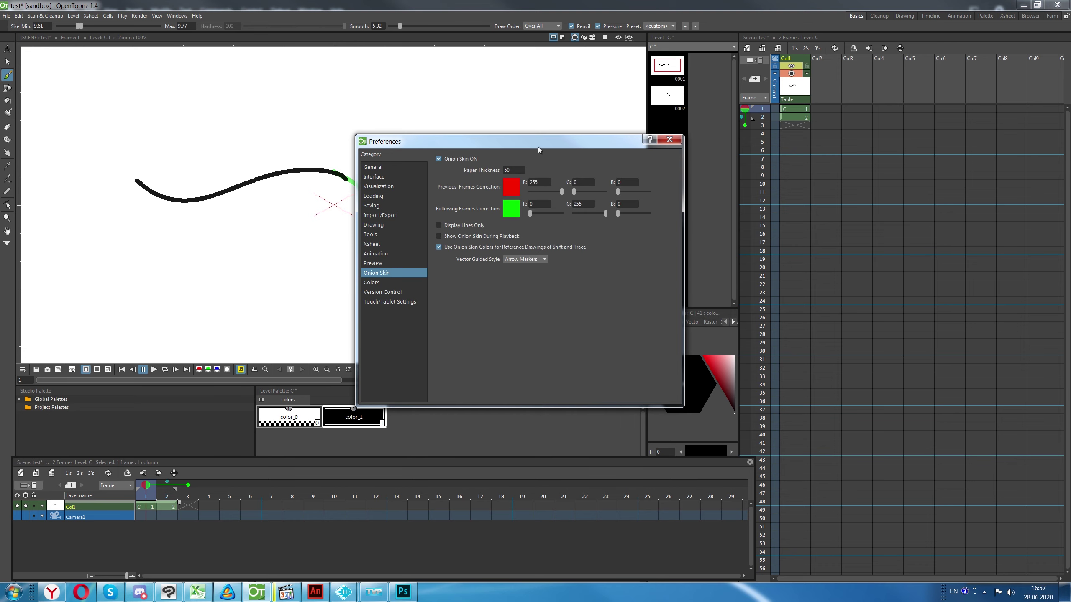
Move the Preferences dialog off the curve, try varying the red value of the Previous Frames Correction colour, and close the dialog
{"action": "left_click_drag", "start_coordinate": [537, 147], "coordinate": [514, 212]}
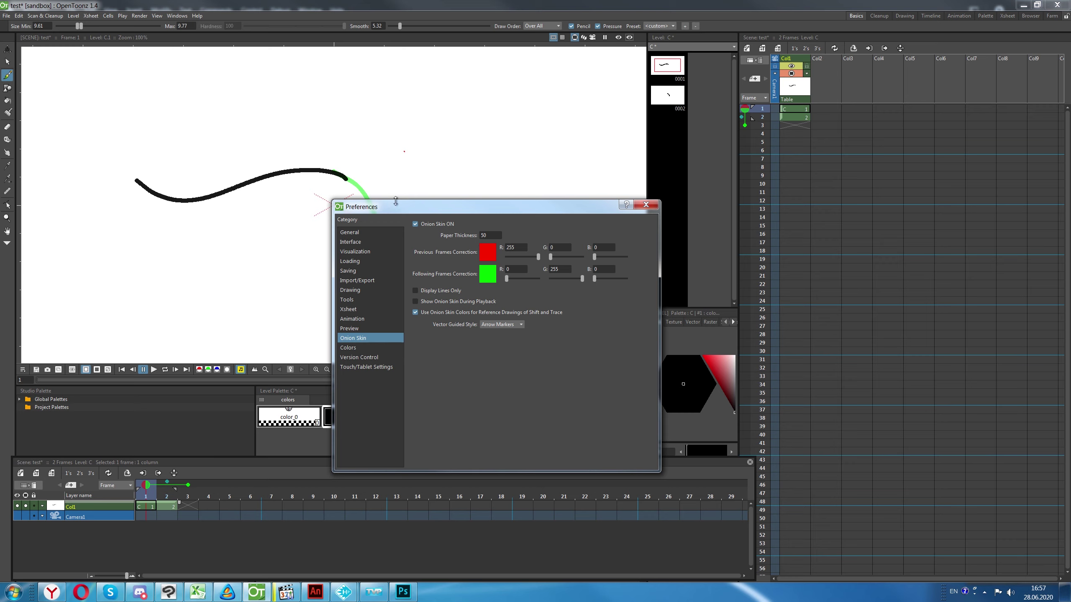
{"action": "left_click_drag", "start_coordinate": [405, 212], "coordinate": [408, 235]}
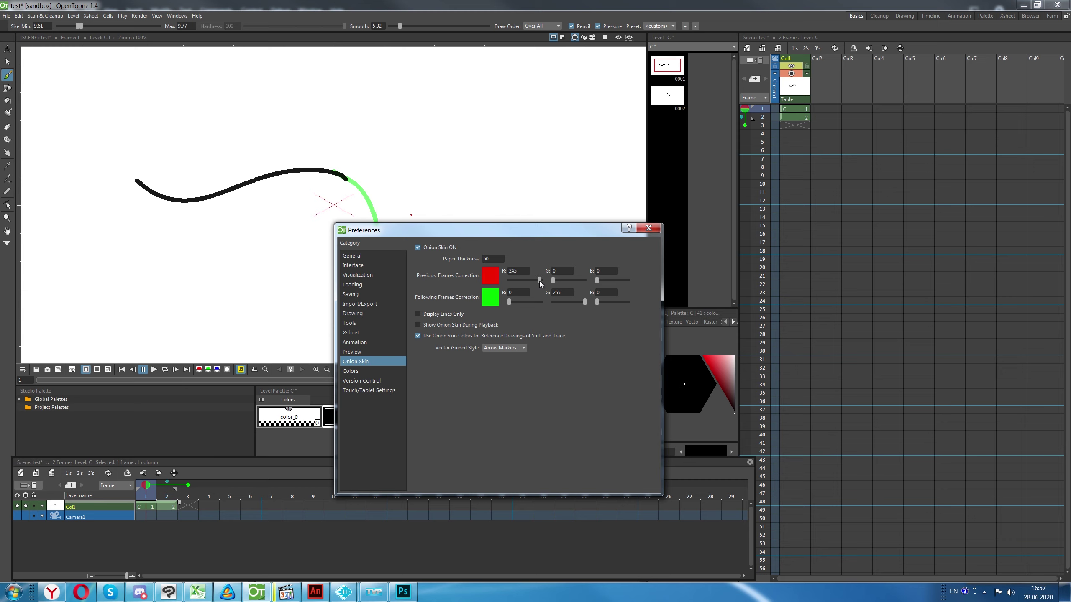
{"action": "mouse_move", "coordinate": [539, 282]}
{"action": "left_mouse_down"}
{"action": "mouse_move", "coordinate": [530, 282]}
{"action": "mouse_move", "coordinate": [549, 283]}
{"action": "left_mouse_up"}
{"action": "left_click", "coordinate": [652, 230]}
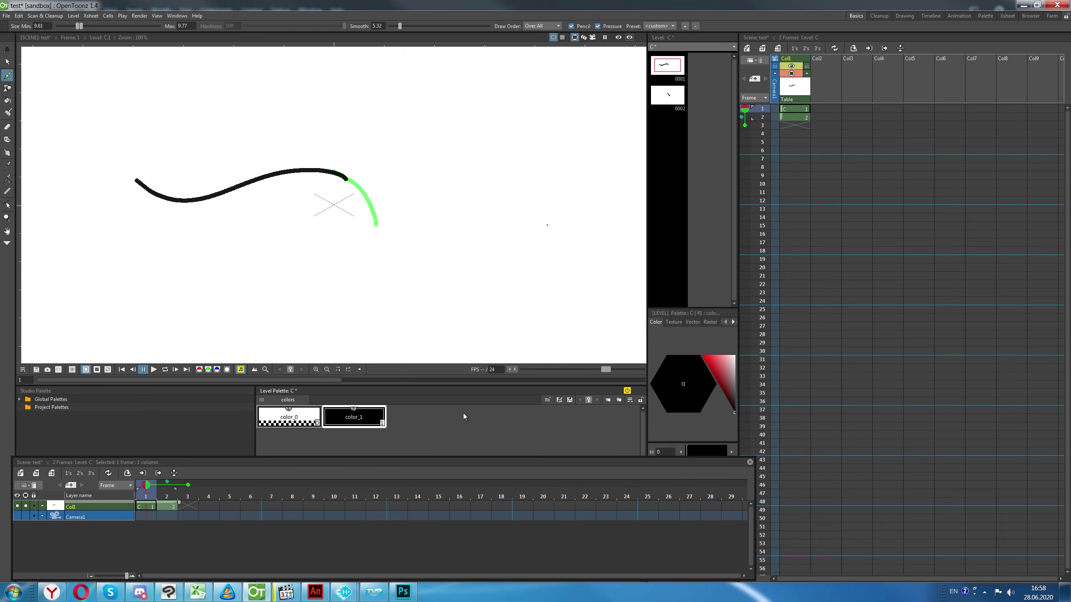
Switch to CACANi and draw a long curved black stroke sloping down to the right on frame 1 of Layer 1
{"action": "left_click", "coordinate": [236, 597]}
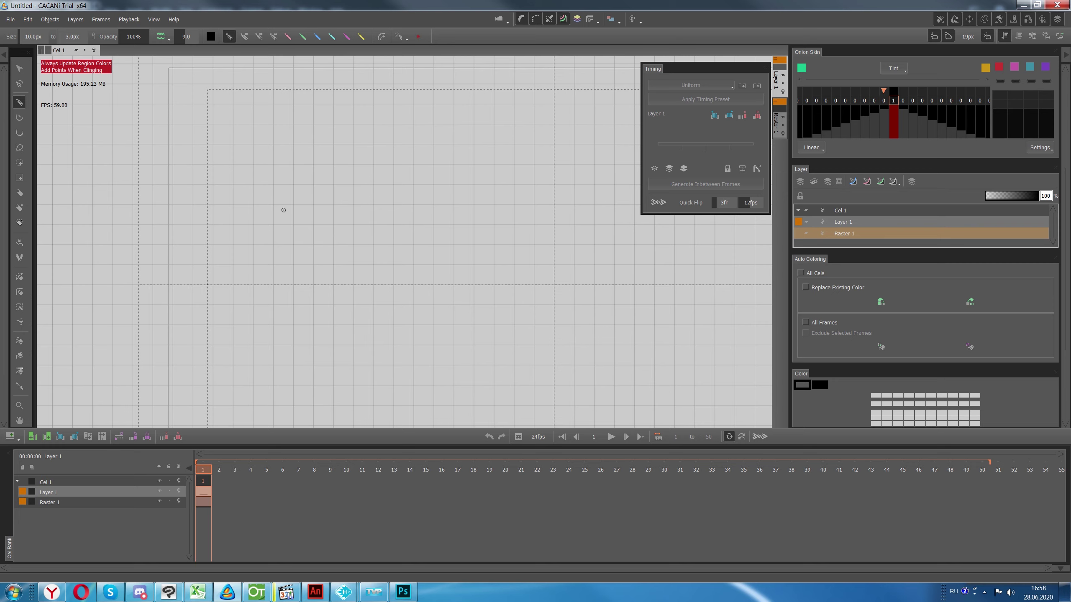
{"action": "left_click_drag", "start_coordinate": [240, 175], "coordinate": [512, 265]}
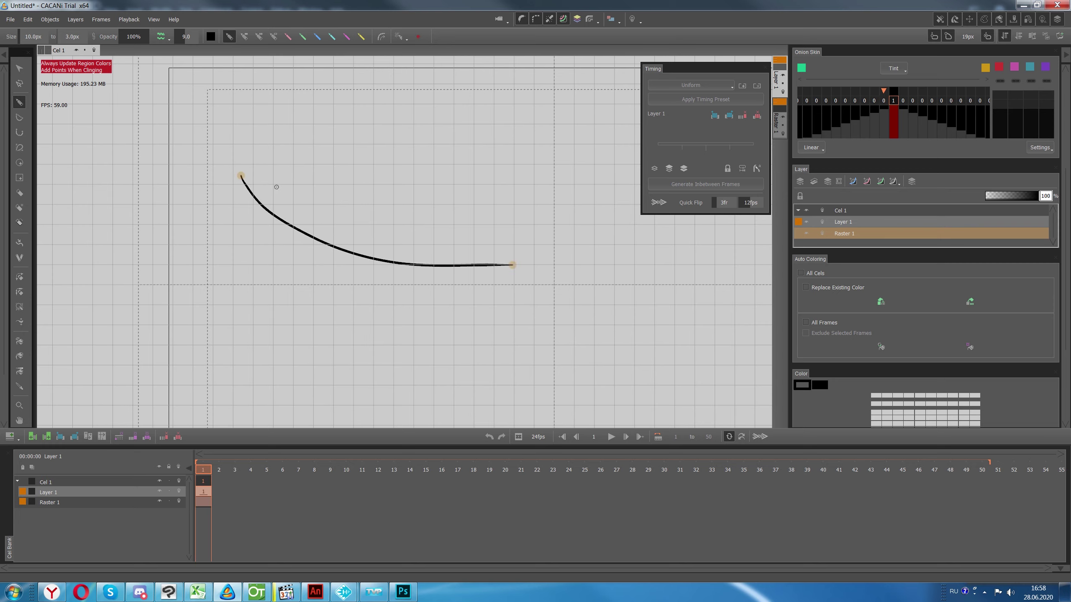
{"action": "left_click_drag", "start_coordinate": [240, 175], "coordinate": [223, 227]}
{"action": "key", "text": "ctrl+z"}
{"action": "left_click_drag", "start_coordinate": [240, 176], "coordinate": [203, 235]}
{"action": "key", "text": "ctrl+z"}
Select the curve for point editing and move its upper-left end point straight up
{"action": "left_click", "coordinate": [19, 83]}
{"action": "left_click", "coordinate": [241, 175]}
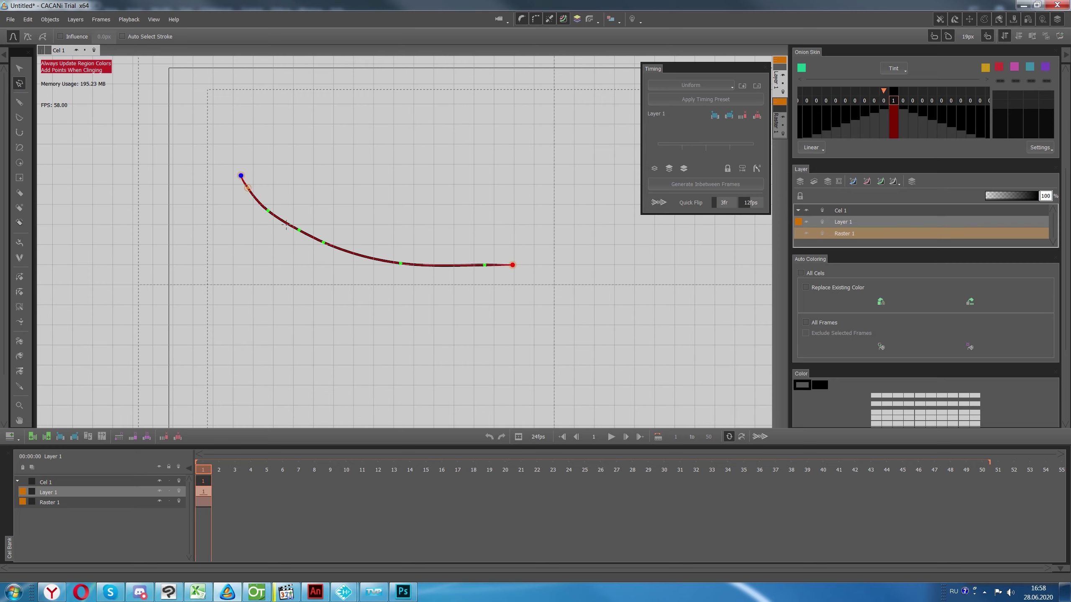
{"action": "mouse_move", "coordinate": [298, 229]}
{"action": "left_mouse_down"}
{"action": "mouse_move", "coordinate": [319, 207]}
{"action": "mouse_move", "coordinate": [308, 235]}
{"action": "mouse_move", "coordinate": [299, 230]}
{"action": "left_mouse_up"}
{"action": "left_click_drag", "start_coordinate": [241, 175], "coordinate": [239, 131]}
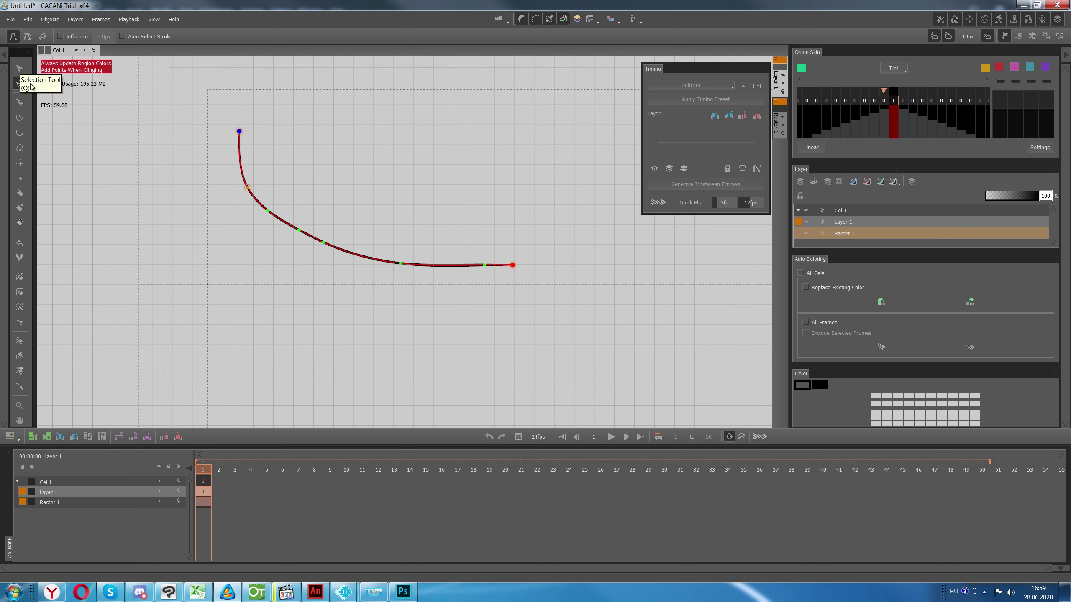
Try to add a drawing at frame 3 of Layer 1, check the new frames, and undo the addition
{"action": "left_click", "coordinate": [485, 265]}
{"action": "left_click", "coordinate": [217, 470]}
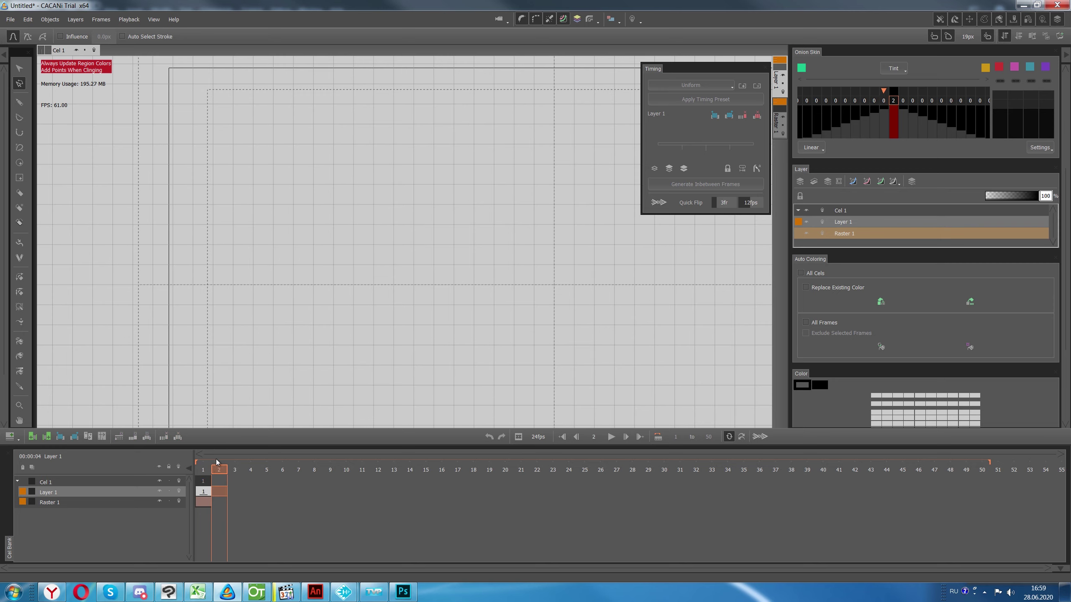
{"action": "left_click", "coordinate": [47, 441]}
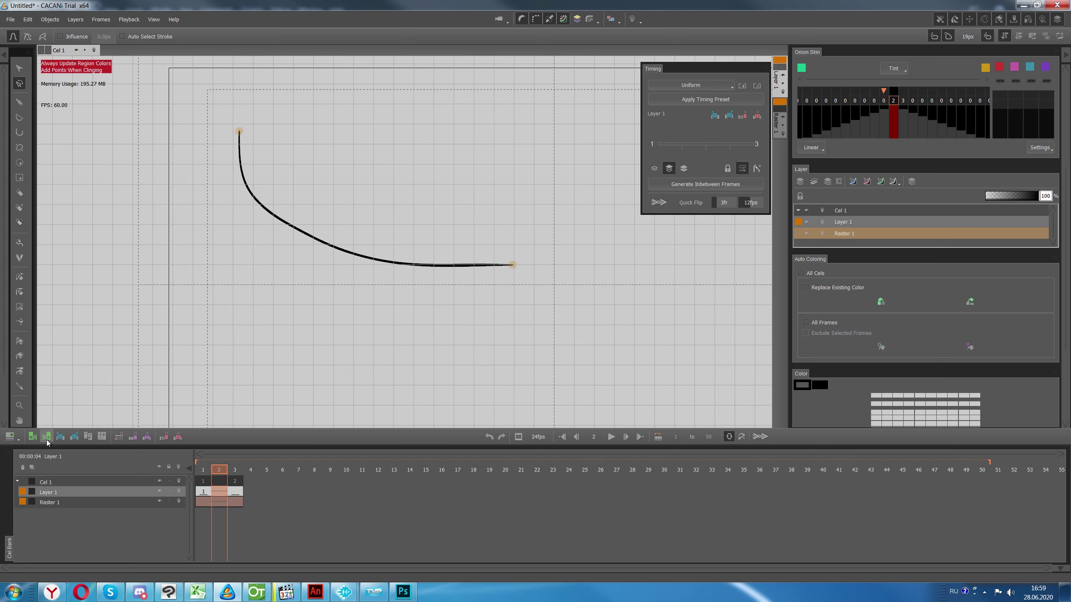
{"action": "left_click", "coordinate": [232, 471]}
{"action": "left_click_drag", "start_coordinate": [232, 471], "coordinate": [216, 471]}
{"action": "key", "text": "ctrl+z"}
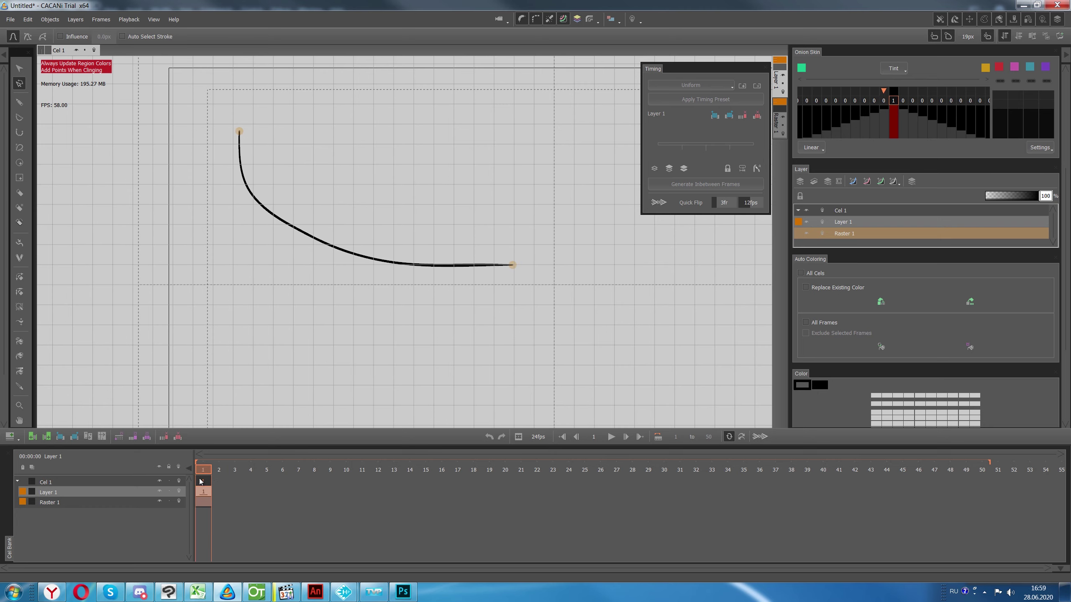
Add a second frame to Cel 1 and flip between frames 1 and 2, ending on frame 2
{"action": "left_click", "coordinate": [13, 439]}
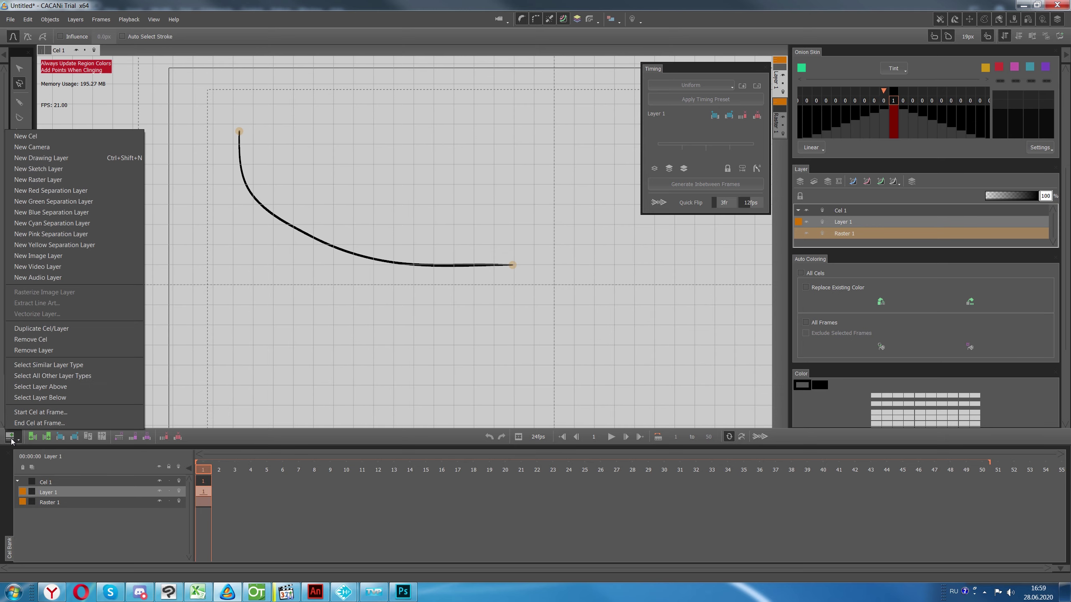
{"action": "left_click", "coordinate": [45, 483]}
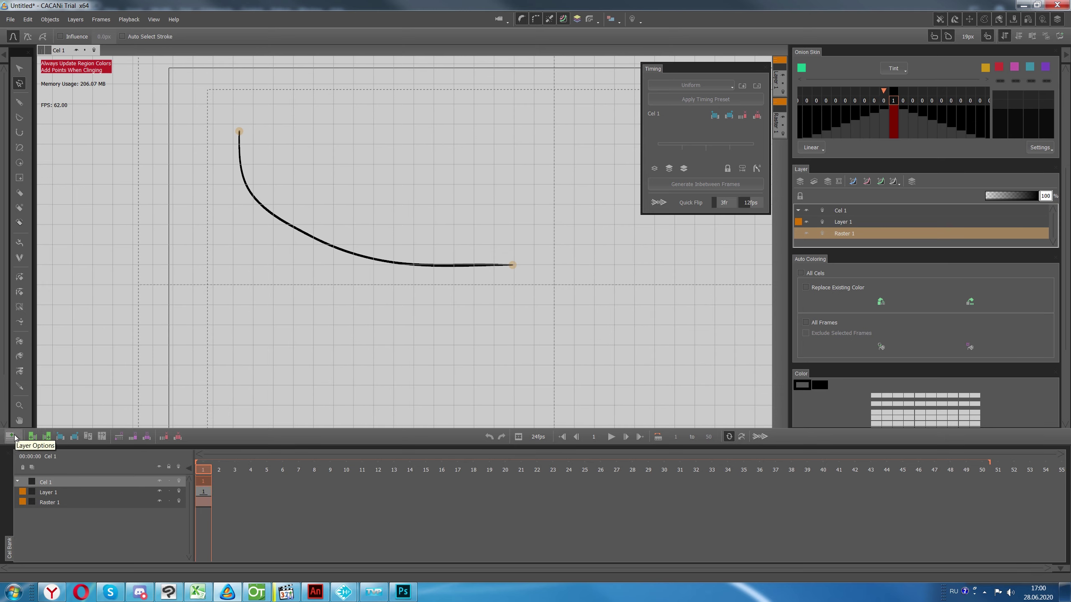
{"action": "left_click", "coordinate": [47, 437]}
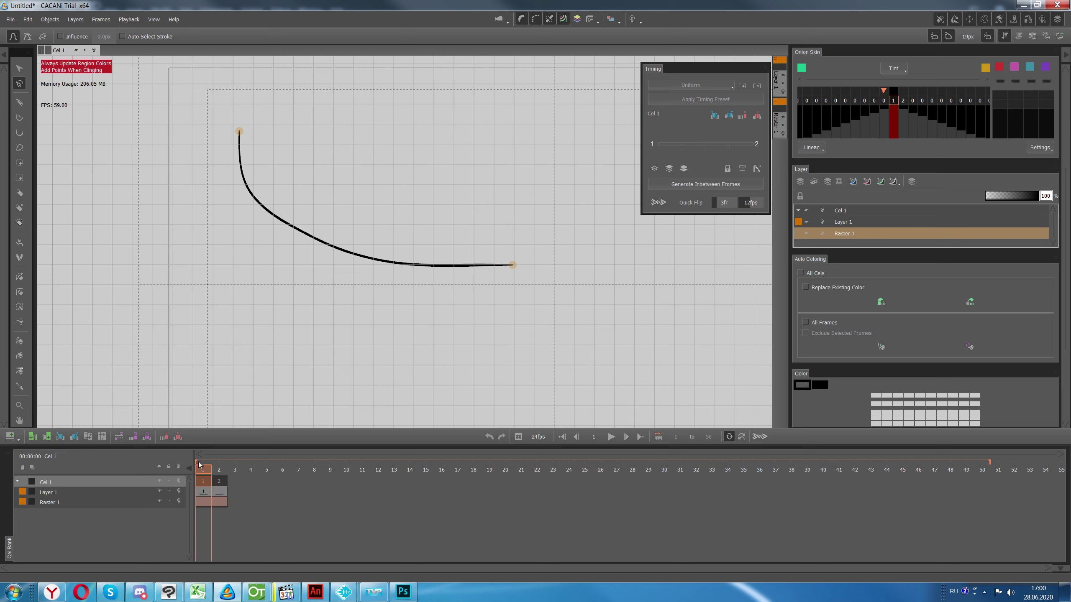
{"action": "left_click", "coordinate": [217, 472]}
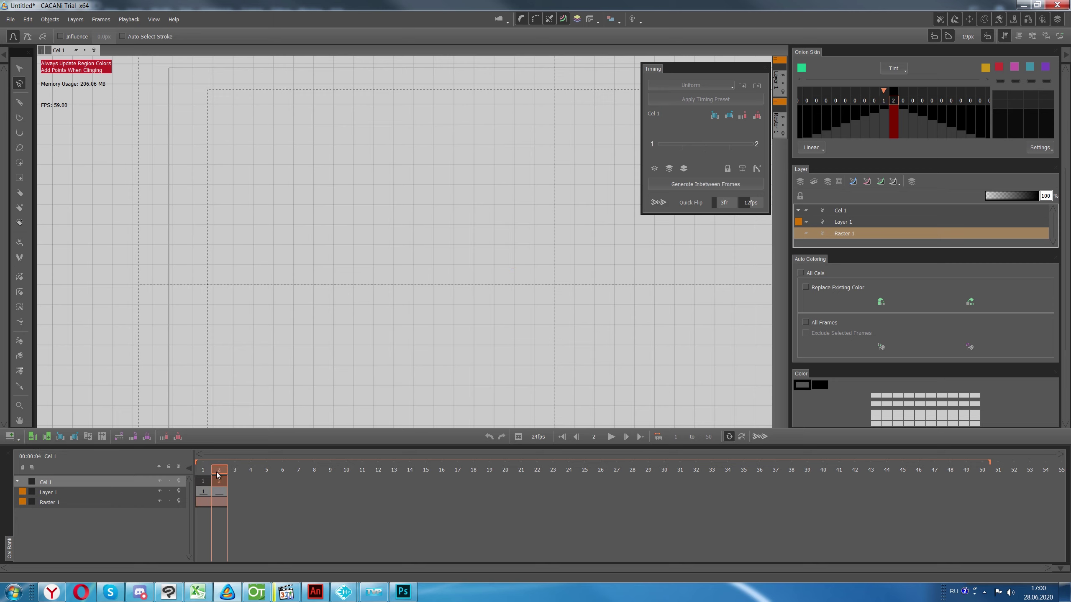
{"action": "left_click", "coordinate": [204, 470]}
{"action": "left_click", "coordinate": [214, 472]}
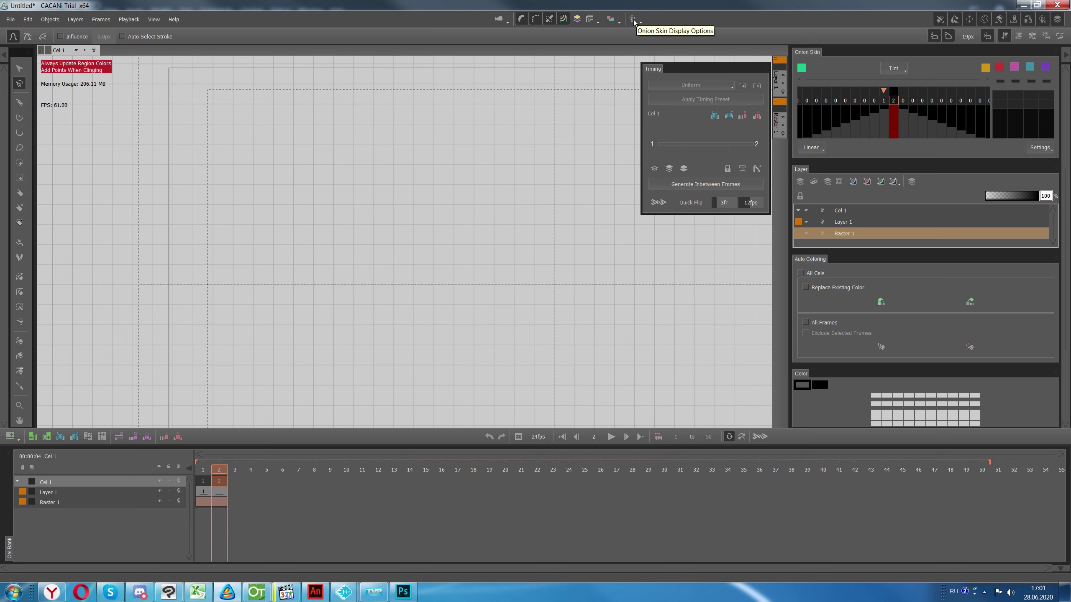
Switch to TVPaint to compare its light table display, and return to CACANi
{"action": "left_click", "coordinate": [379, 596]}
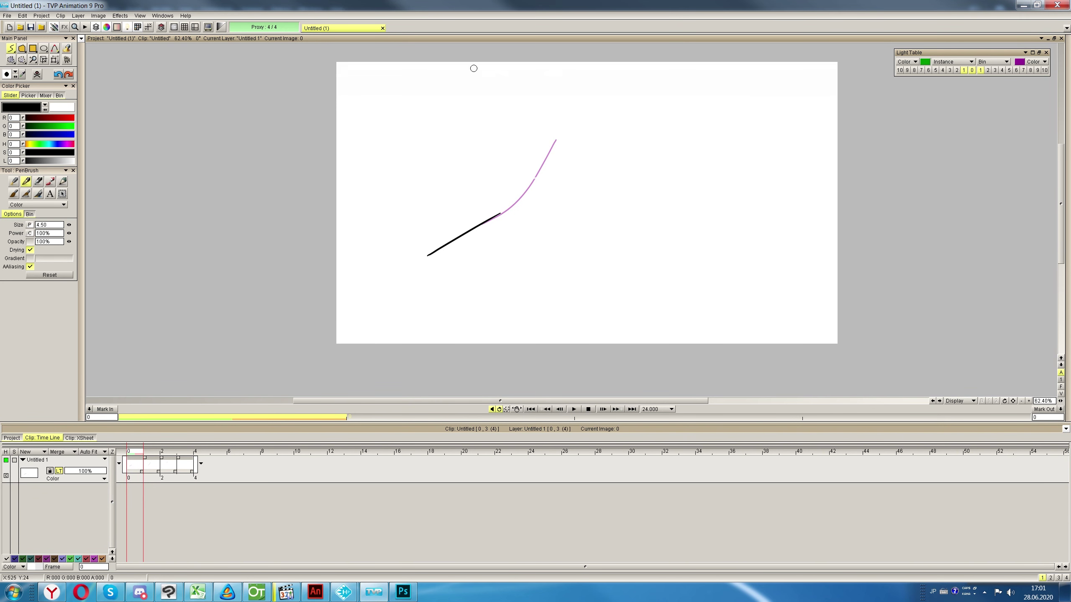
{"action": "left_click", "coordinate": [128, 29]}
{"action": "left_click", "coordinate": [127, 29]}
{"action": "double_click", "coordinate": [128, 28]}
{"action": "left_click", "coordinate": [228, 594]}
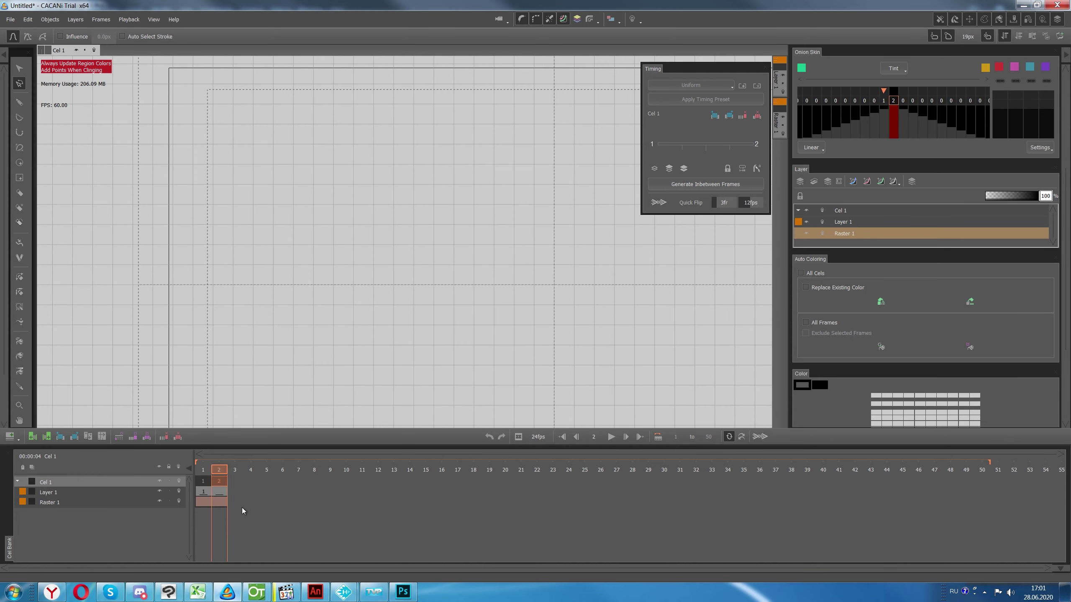
Examine the onion skin display options and try to draw on Cel 1 at frame 2
{"action": "left_click", "coordinate": [633, 19]}
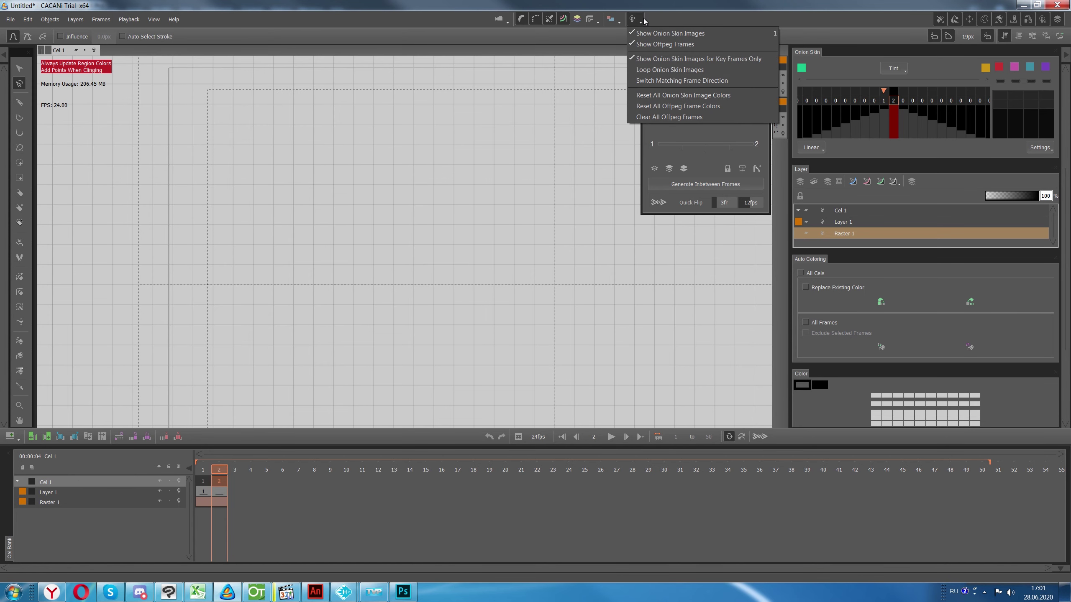
{"action": "left_click", "coordinate": [218, 469]}
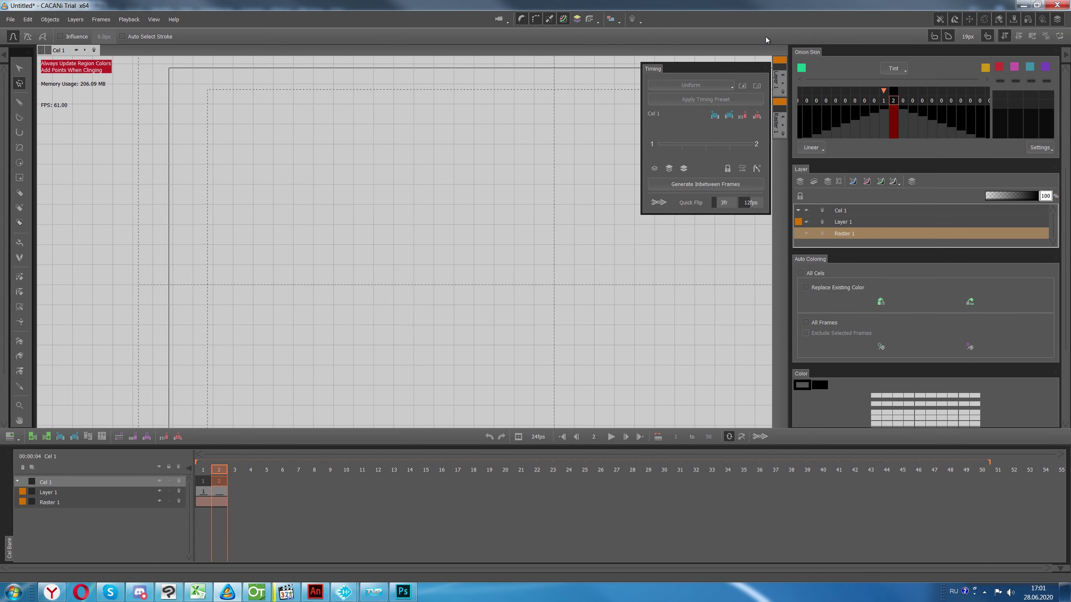
{"action": "left_click", "coordinate": [637, 19]}
{"action": "left_click", "coordinate": [637, 18]}
{"action": "left_click", "coordinate": [637, 19]}
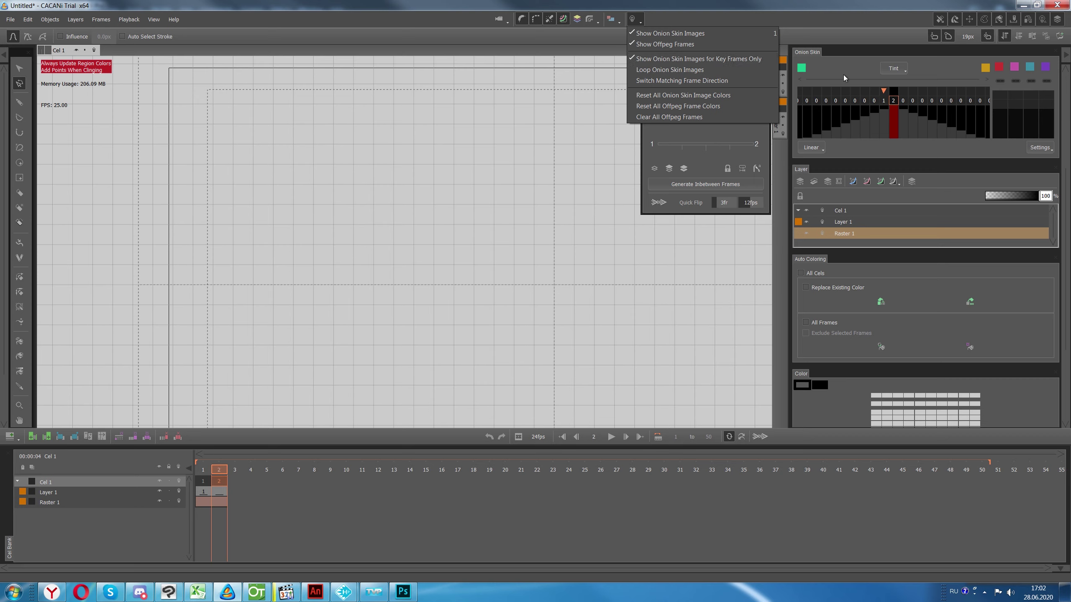
{"action": "left_click", "coordinate": [880, 53]}
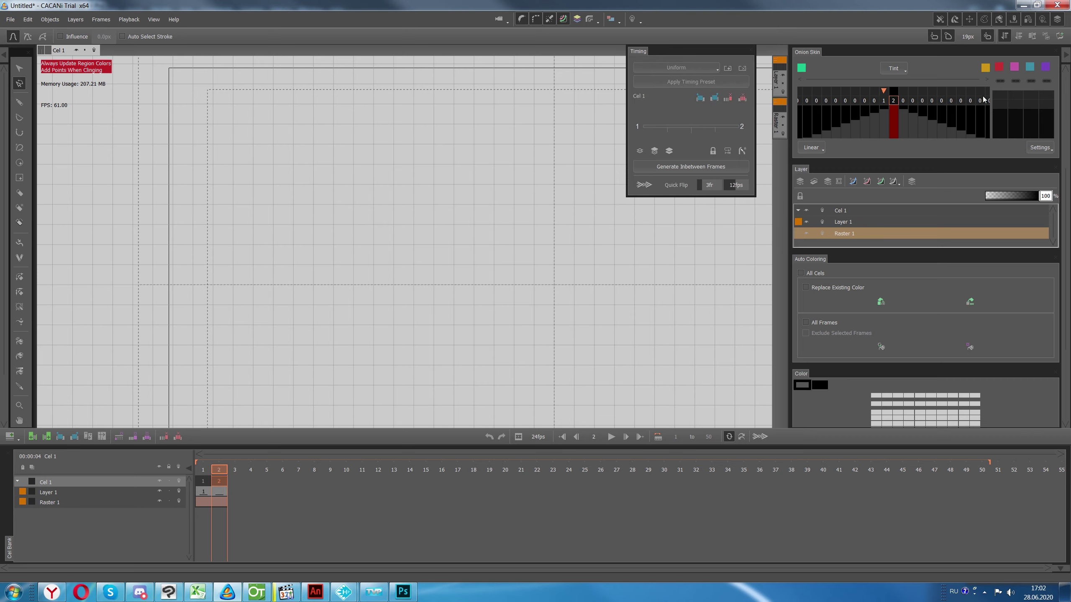
{"action": "left_click", "coordinate": [408, 250]}
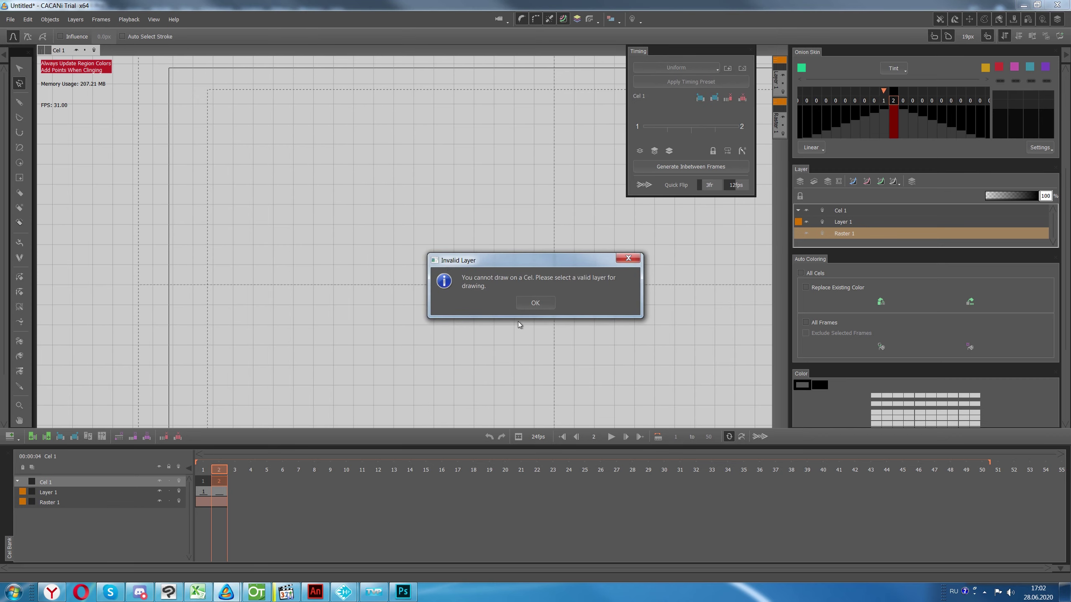
{"action": "left_click", "coordinate": [548, 300]}
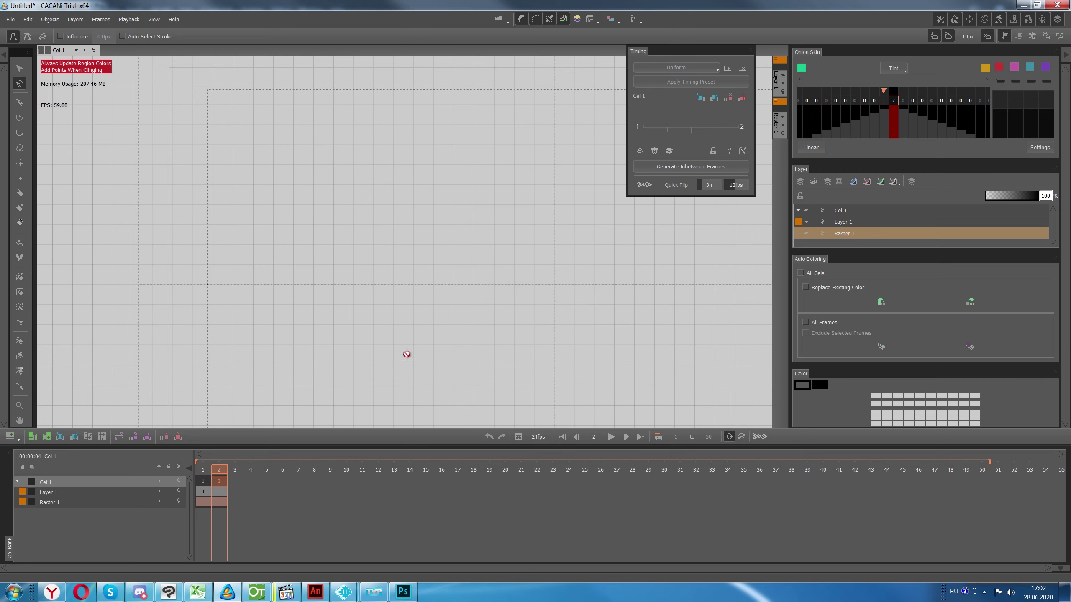
Enable onion skin for one previous and one following frame, and flip between frames 1 and 2
{"action": "left_click", "coordinate": [220, 471]}
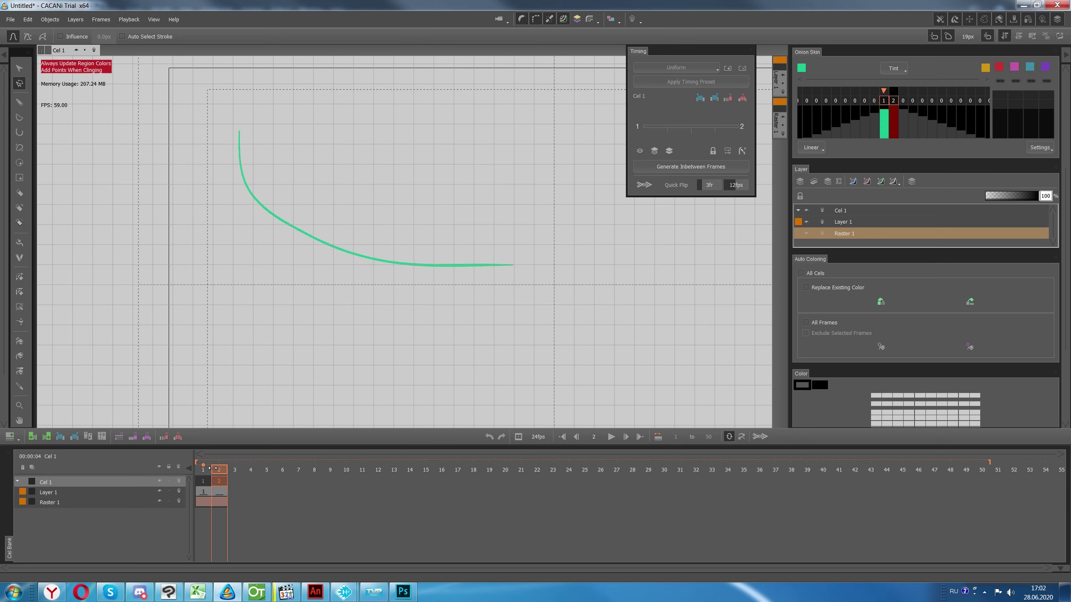
{"action": "left_click", "coordinate": [206, 469]}
{"action": "left_click", "coordinate": [215, 471]}
{"action": "left_click", "coordinate": [203, 470]}
{"action": "left_click", "coordinate": [634, 20]}
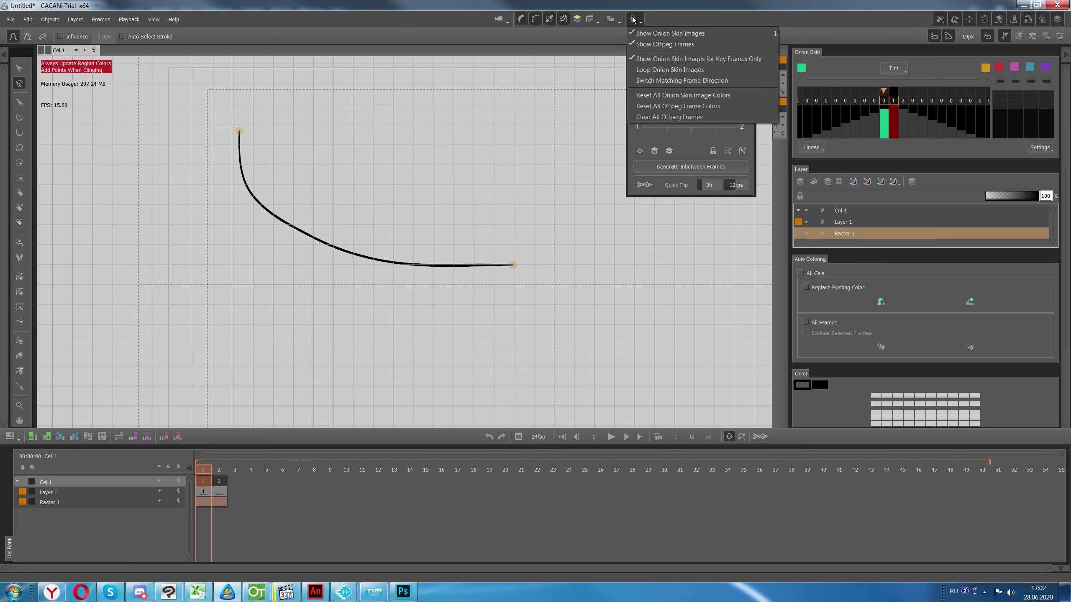
{"action": "left_click", "coordinate": [634, 19]}
{"action": "left_click", "coordinate": [216, 471]}
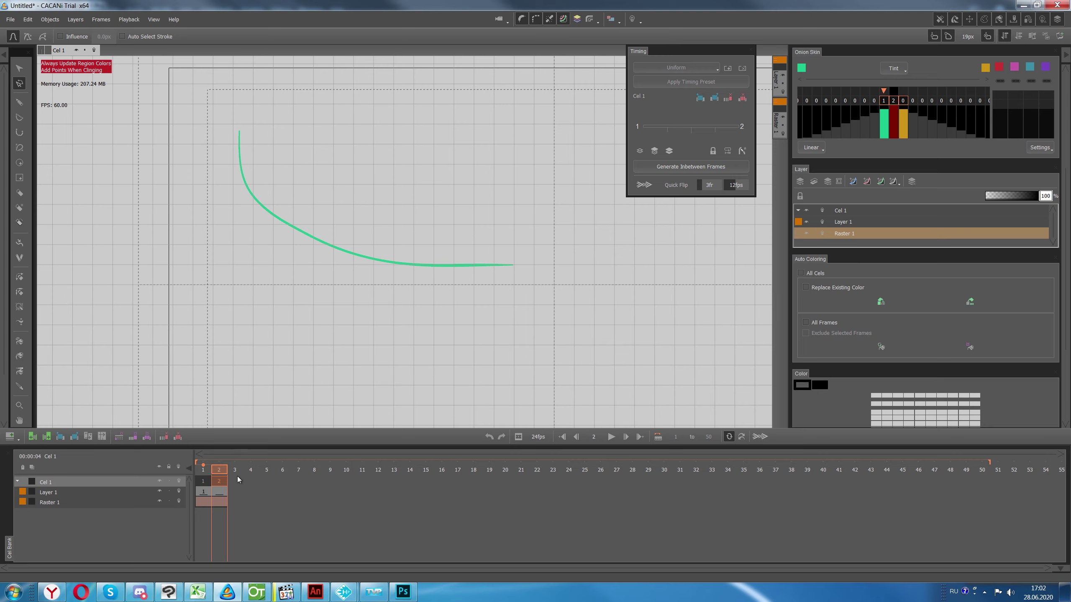
Draw a rising pen stroke on frame 2 of Layer 1, continuing rightward from the end of the green onion-skinned curve
{"action": "left_click", "coordinate": [78, 493]}
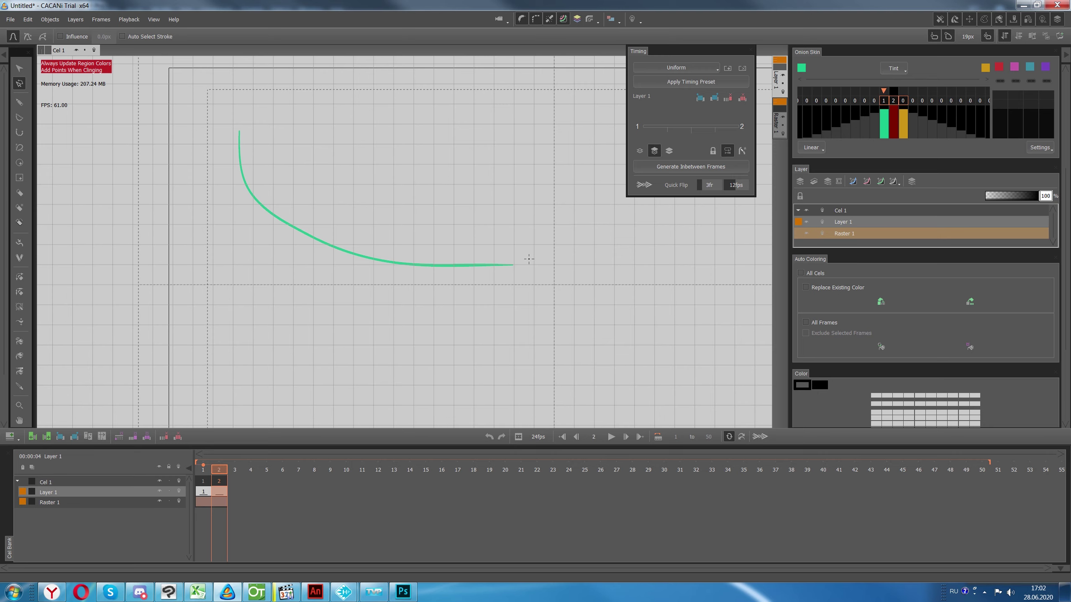
{"action": "left_click", "coordinate": [18, 102]}
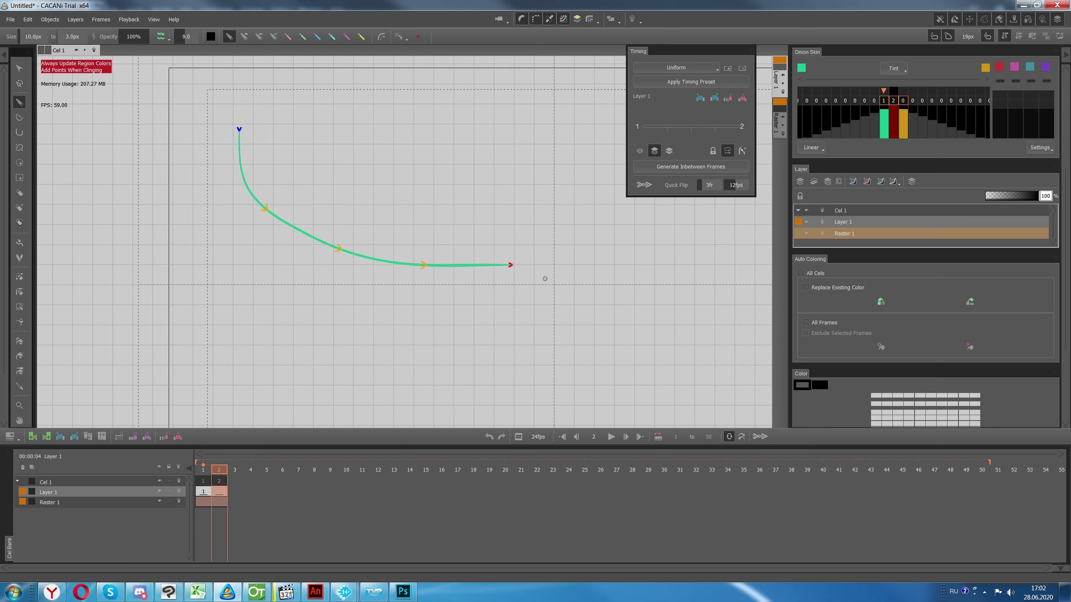
{"action": "left_click", "coordinate": [89, 484]}
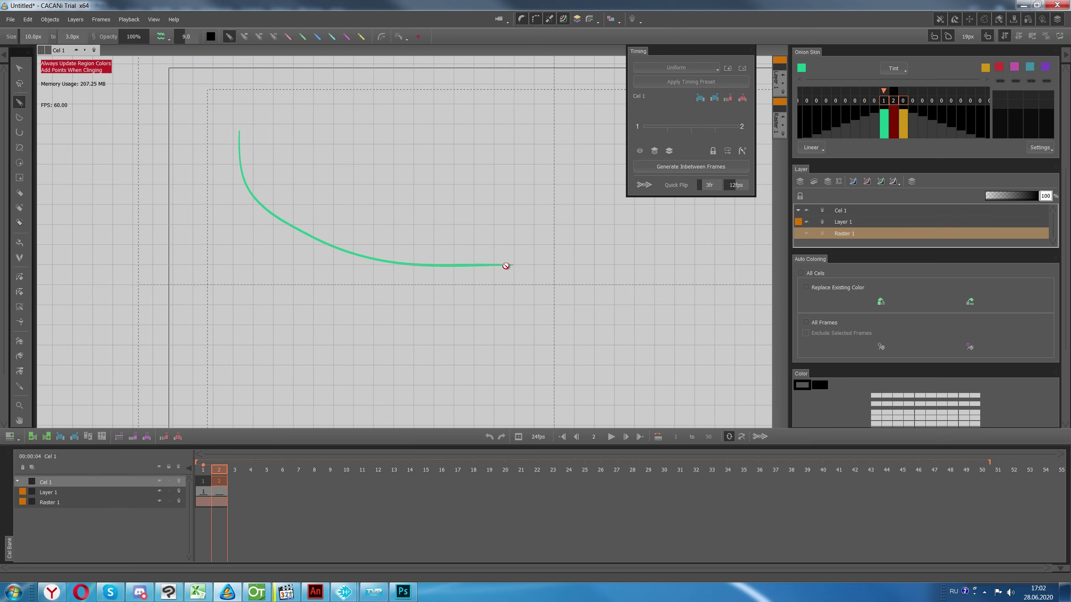
{"action": "left_click", "coordinate": [82, 503]}
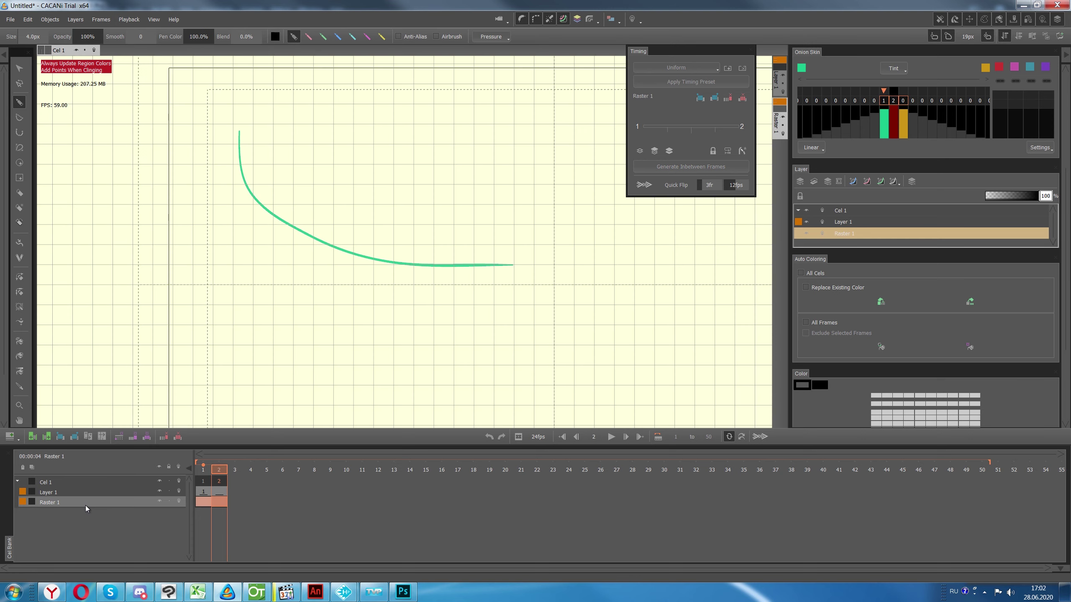
{"action": "left_click", "coordinate": [79, 492]}
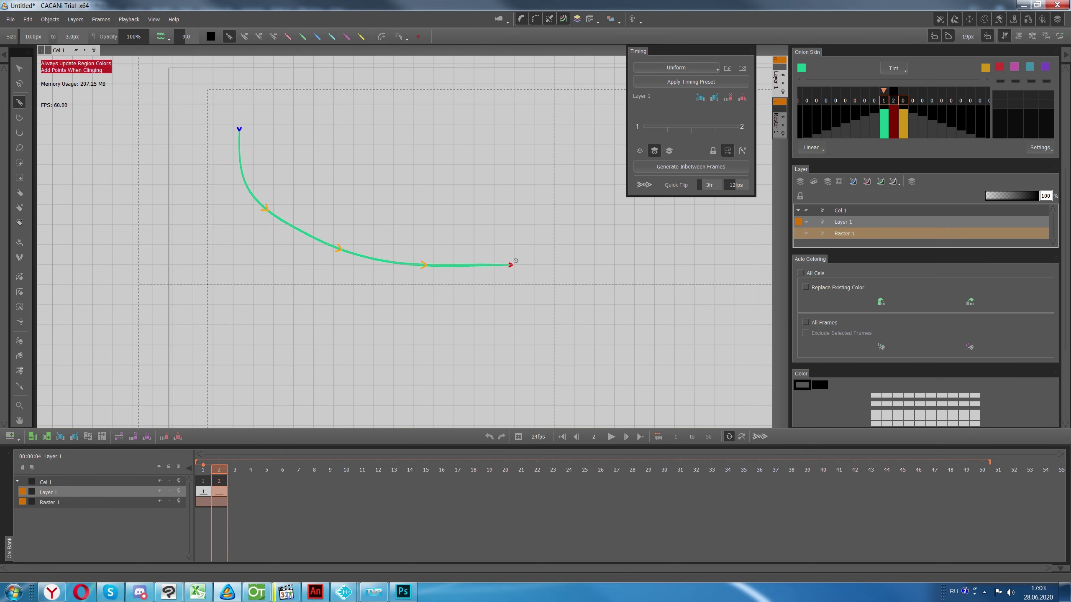
{"action": "mouse_move", "coordinate": [489, 264]}
{"action": "left_mouse_down"}
{"action": "mouse_move", "coordinate": [574, 258]}
{"action": "mouse_move", "coordinate": [701, 217]}
{"action": "left_mouse_up"}
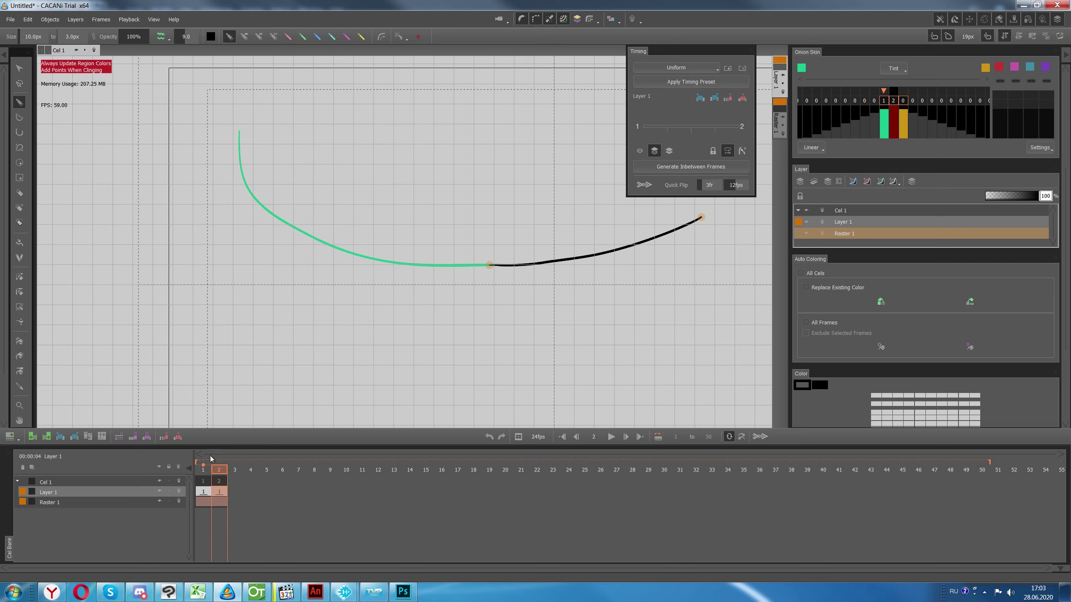
{"action": "mouse_move", "coordinate": [215, 472]}
{"action": "left_mouse_down"}
{"action": "mouse_move", "coordinate": [202, 473]}
{"action": "mouse_move", "coordinate": [224, 472]}
{"action": "mouse_move", "coordinate": [196, 482]}
{"action": "mouse_move", "coordinate": [214, 476]}
{"action": "left_mouse_up"}
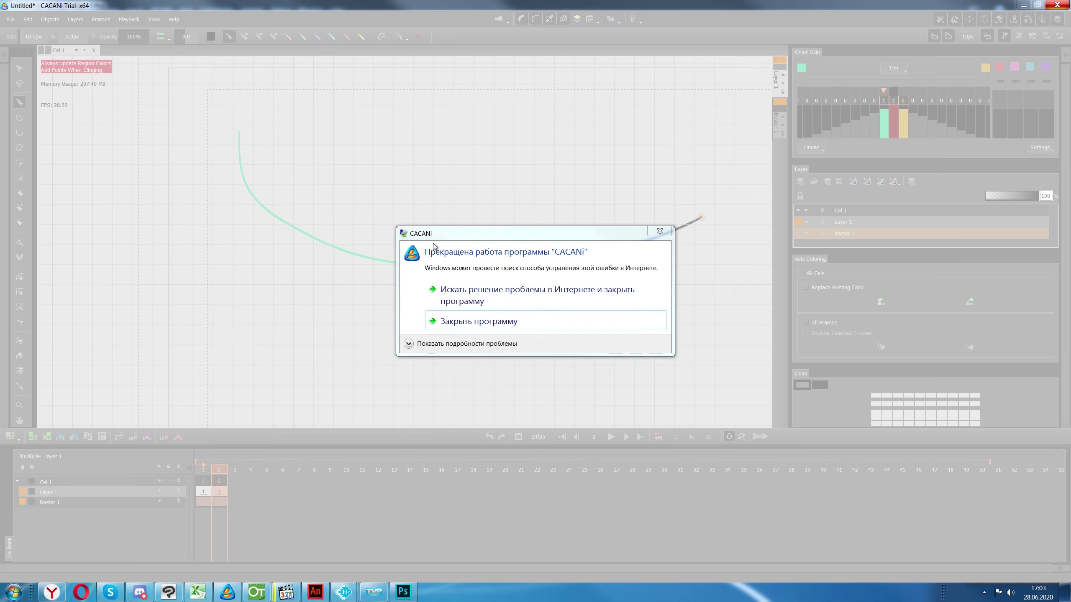
Switch to Clip Studio Paint and draw a wavy black line on Layer 1 with the Milli pen at brush size 5
{"action": "left_click", "coordinate": [163, 594]}
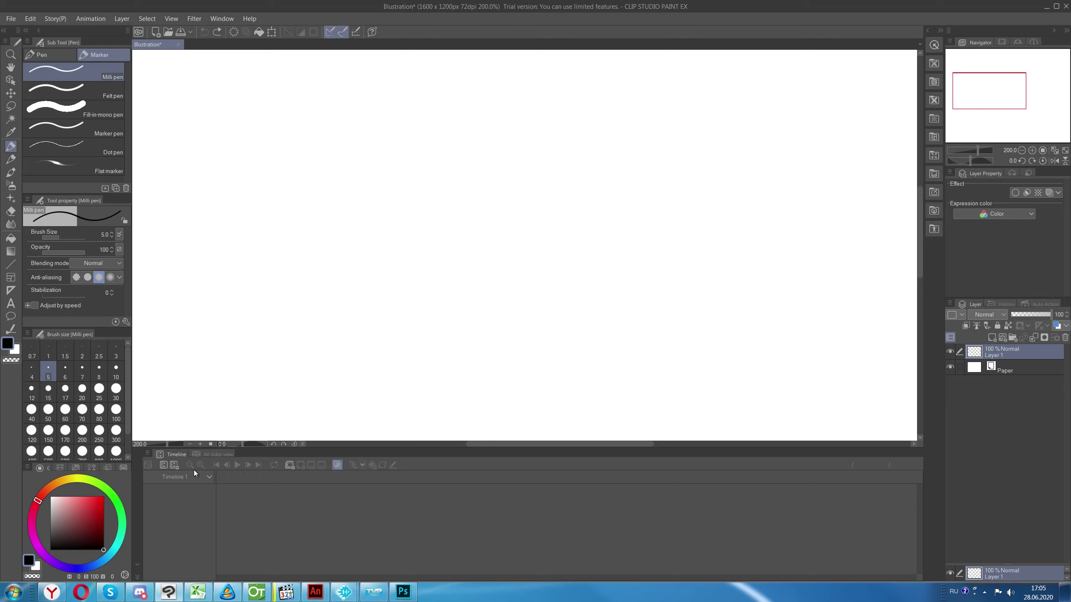
{"action": "left_click", "coordinate": [173, 465]}
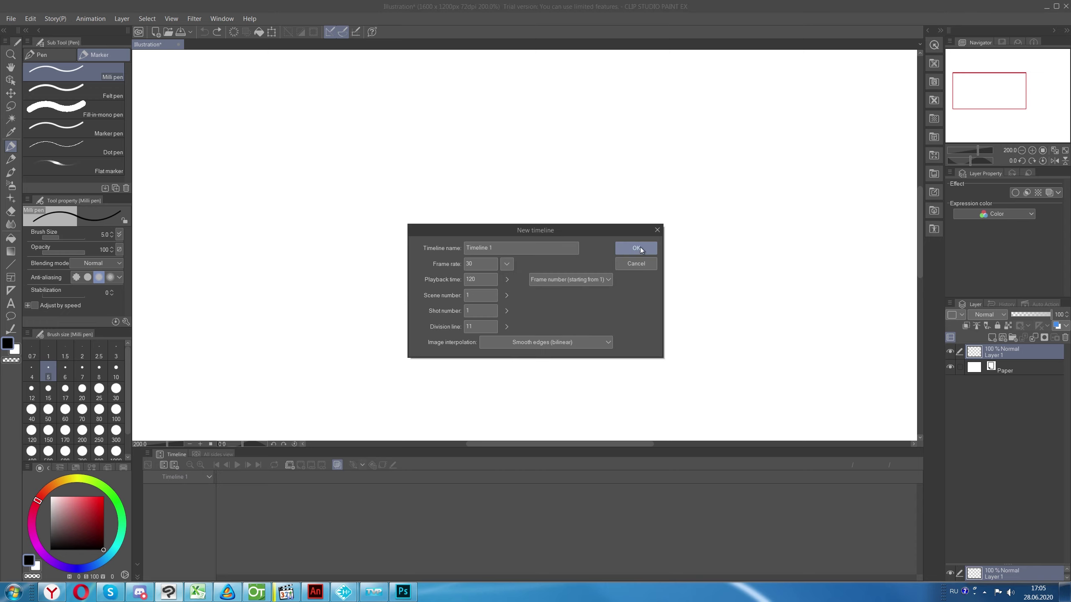
{"action": "left_click", "coordinate": [655, 231]}
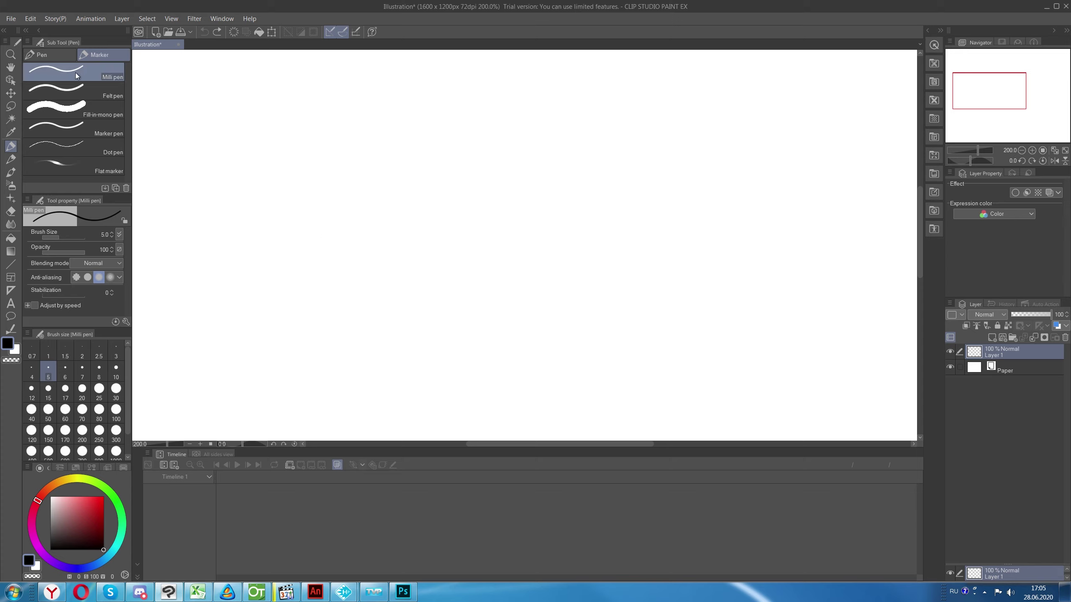
{"action": "left_click_drag", "start_coordinate": [356, 258], "coordinate": [627, 220]}
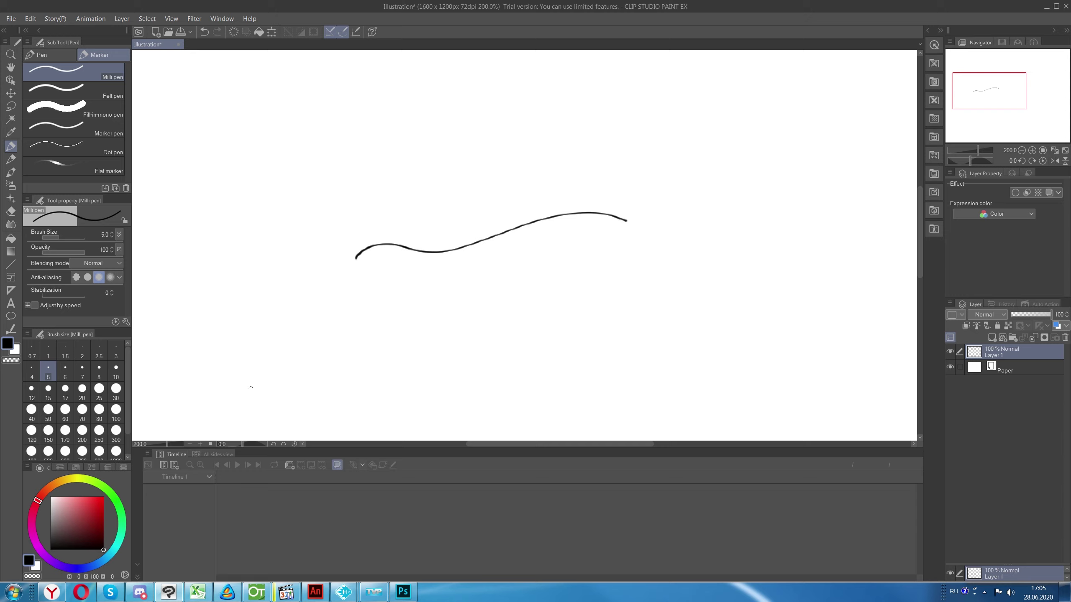
Create a timeline with frame rate 30 and playback time 120, and add an animation folder with an empty cel
{"action": "left_click", "coordinate": [175, 464]}
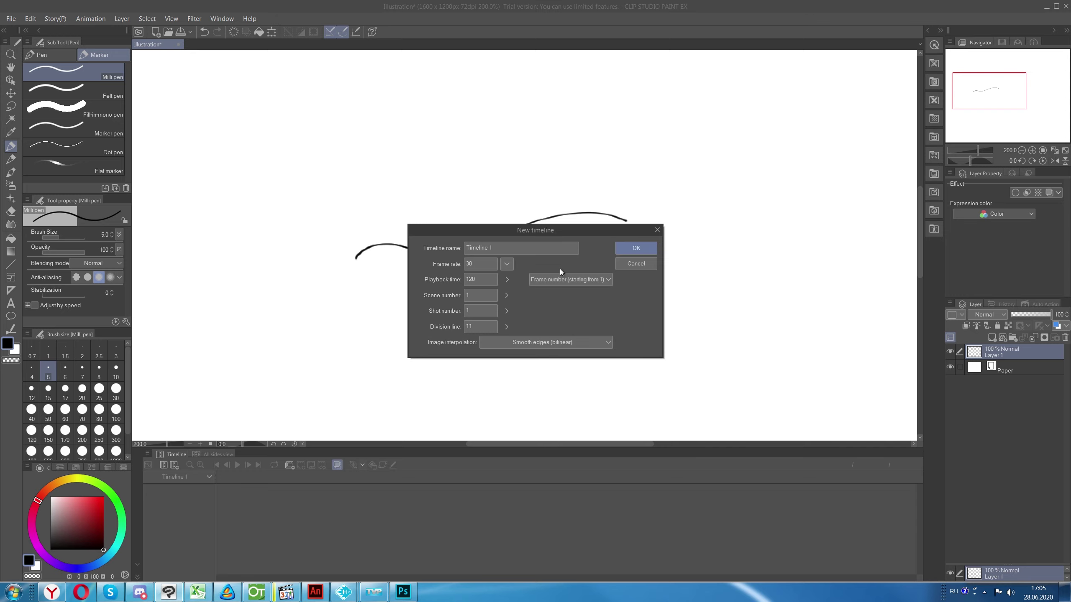
{"action": "left_click", "coordinate": [635, 248]}
{"action": "left_click", "coordinate": [994, 338]}
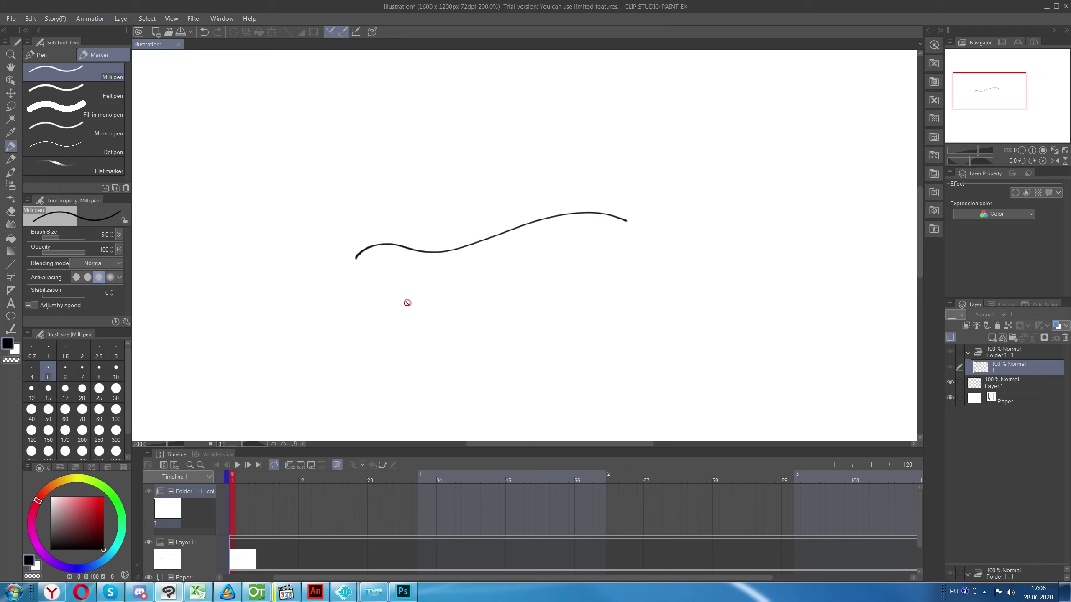
Delete Layer 1, which holds the wavy line, and confirm the deletion
{"action": "left_click", "coordinate": [979, 386]}
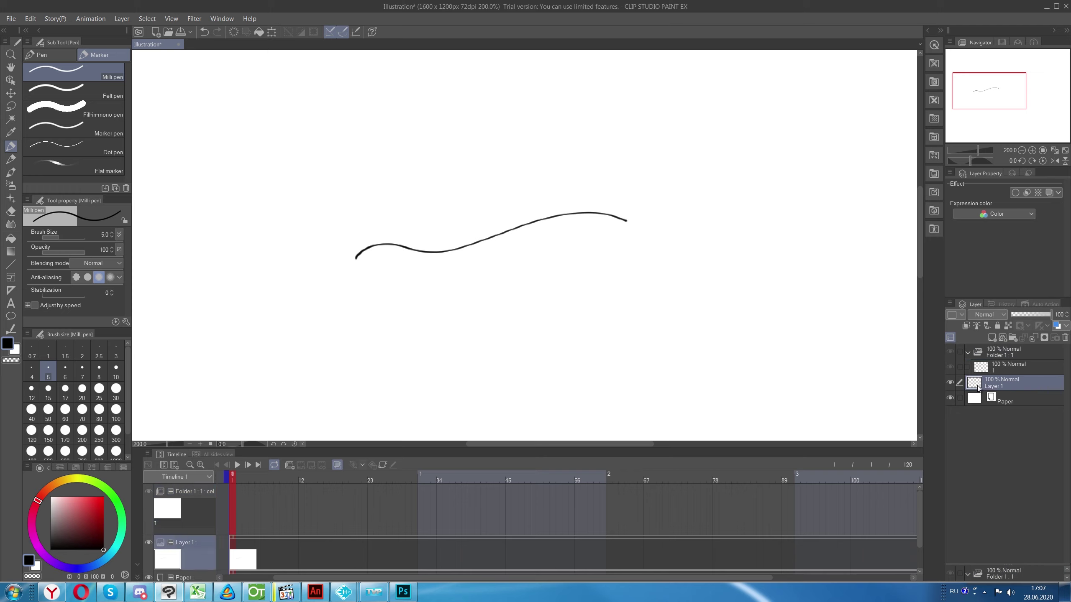
{"action": "left_click", "coordinate": [1065, 337]}
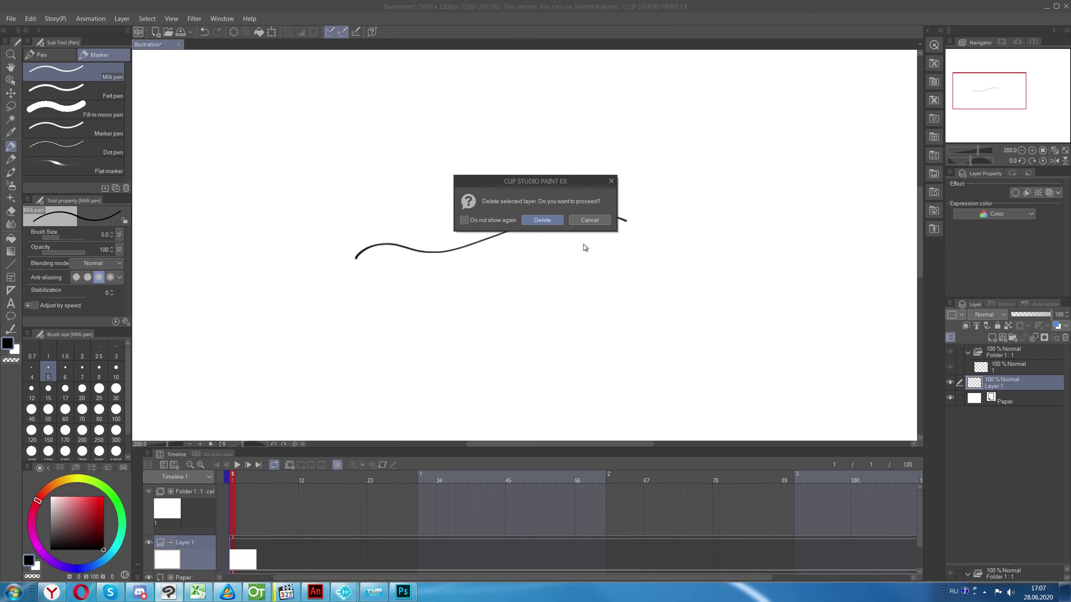
{"action": "left_click", "coordinate": [542, 220]}
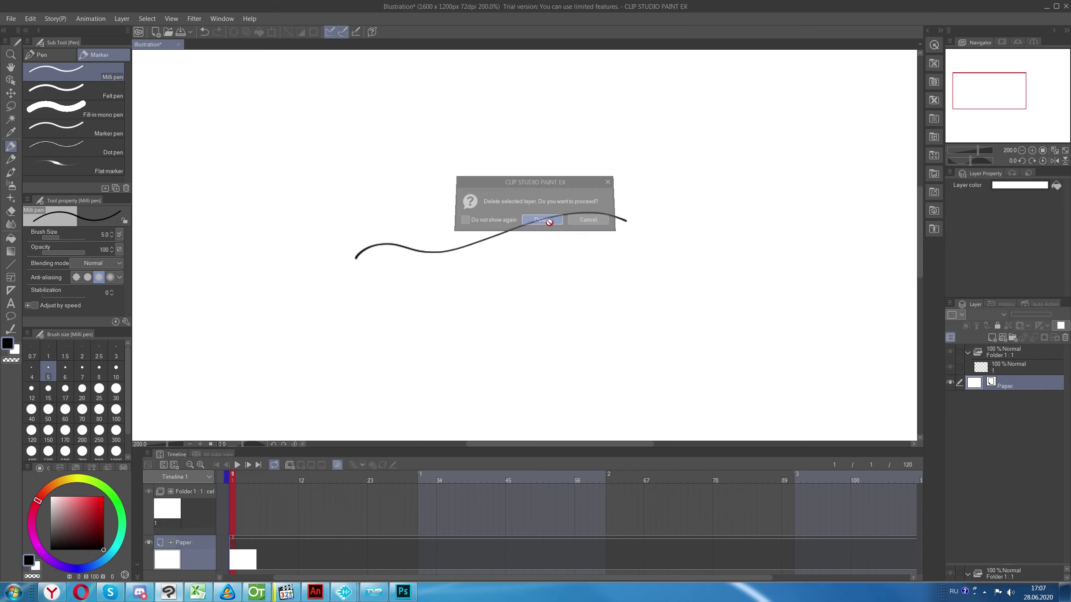
Add a new animation cel on frame 1 of Folder 1 and draw a rising wavy line across the canvas centre
{"action": "left_click", "coordinate": [190, 493]}
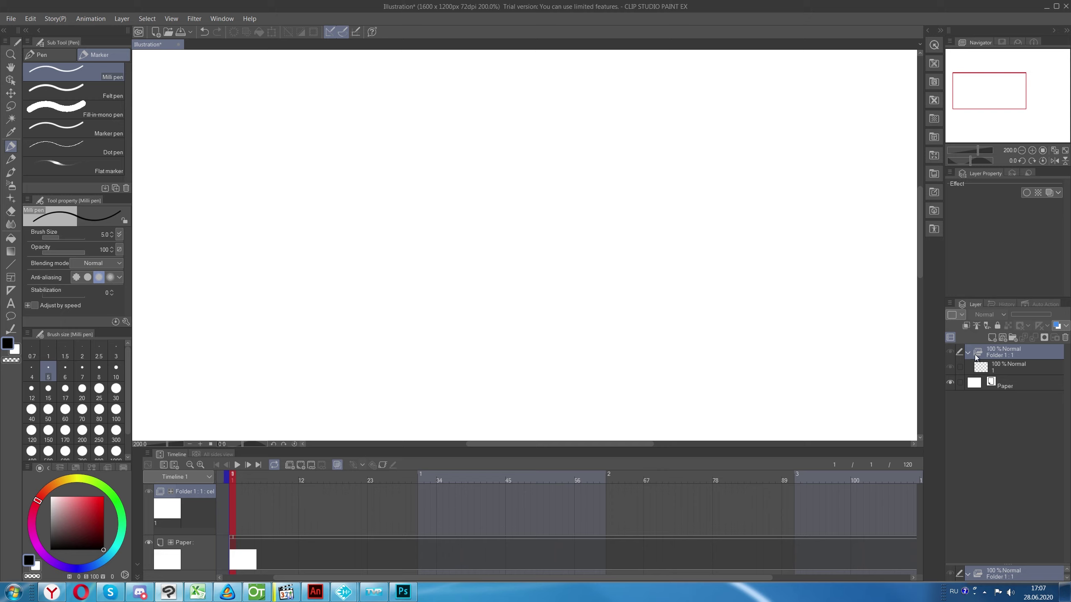
{"action": "left_click", "coordinate": [986, 367]}
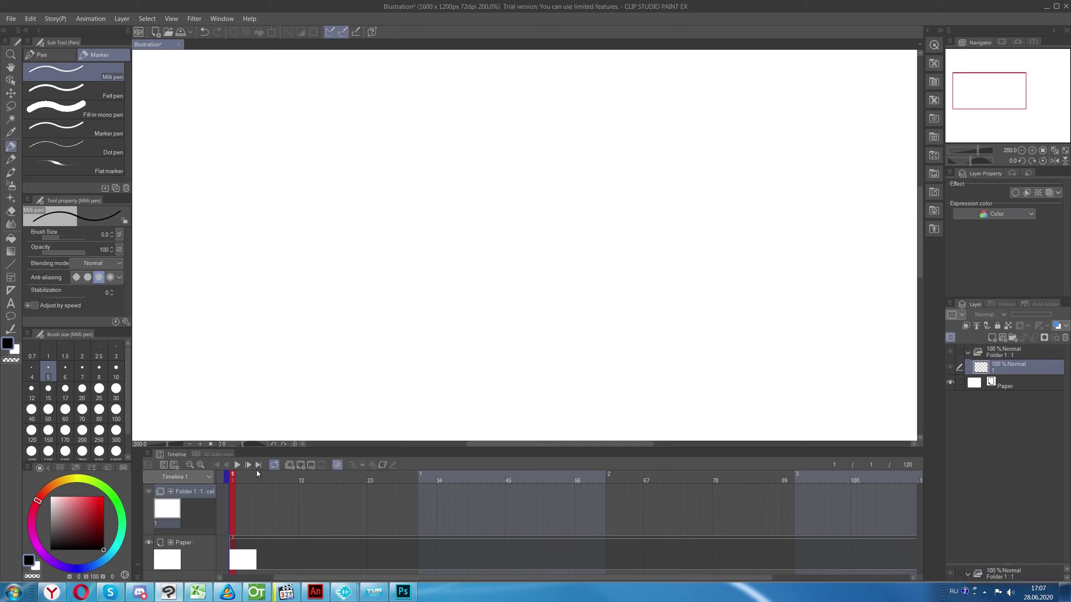
{"action": "left_click", "coordinate": [301, 465]}
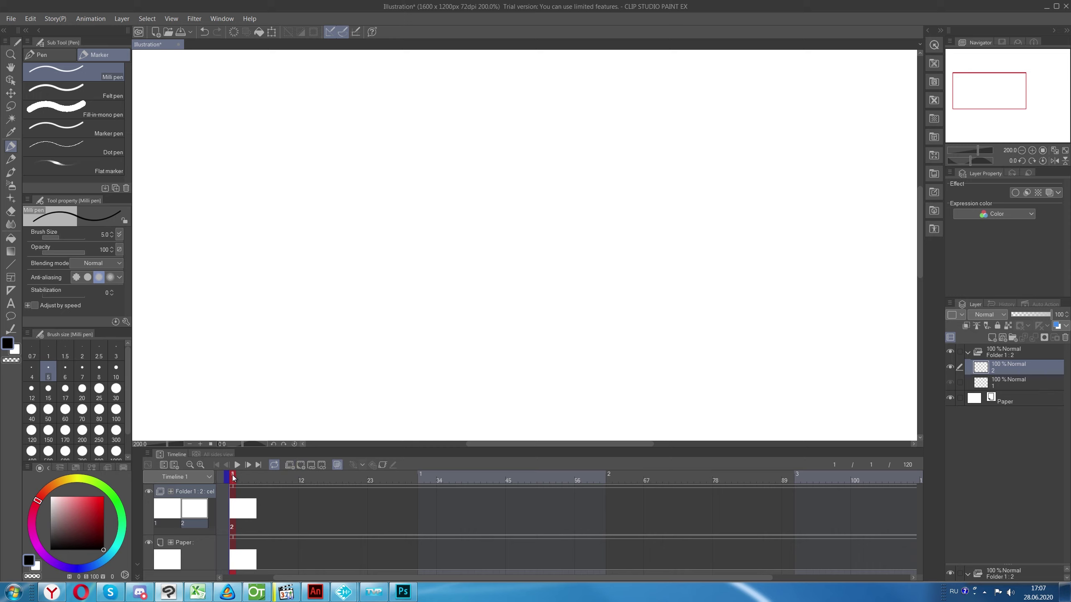
{"action": "mouse_move", "coordinate": [341, 289]}
{"action": "left_mouse_down"}
{"action": "mouse_move", "coordinate": [411, 239]}
{"action": "mouse_move", "coordinate": [568, 220]}
{"action": "left_mouse_up"}
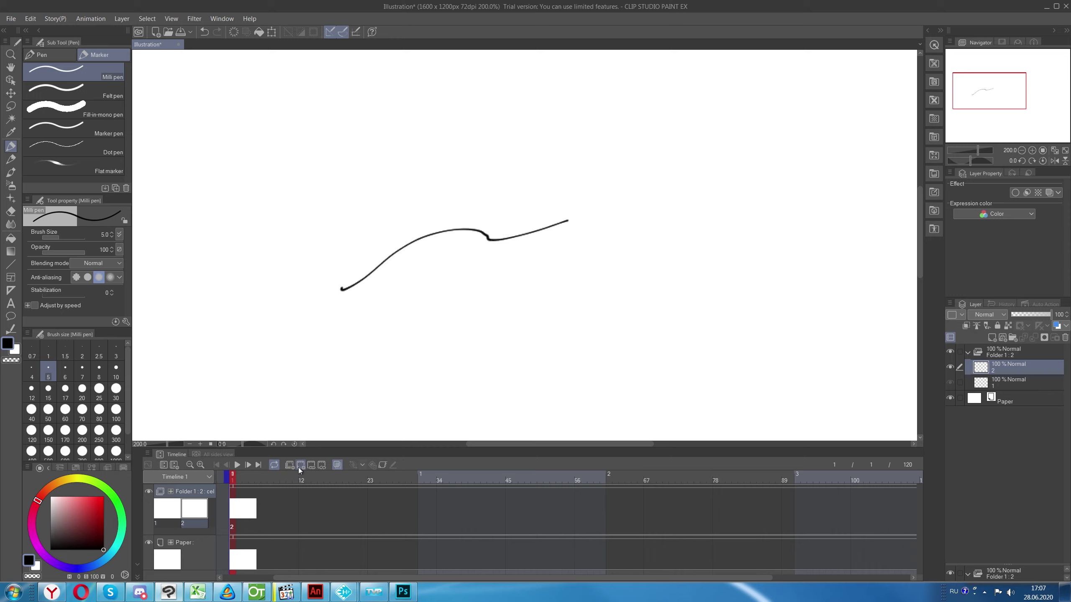
{"action": "left_click", "coordinate": [240, 476]}
{"action": "left_click", "coordinate": [255, 479]}
{"action": "left_click", "coordinate": [235, 479]}
Delete cels 1 and 2 from the animation folder, confirming both deletions
{"action": "left_click", "coordinate": [996, 384]}
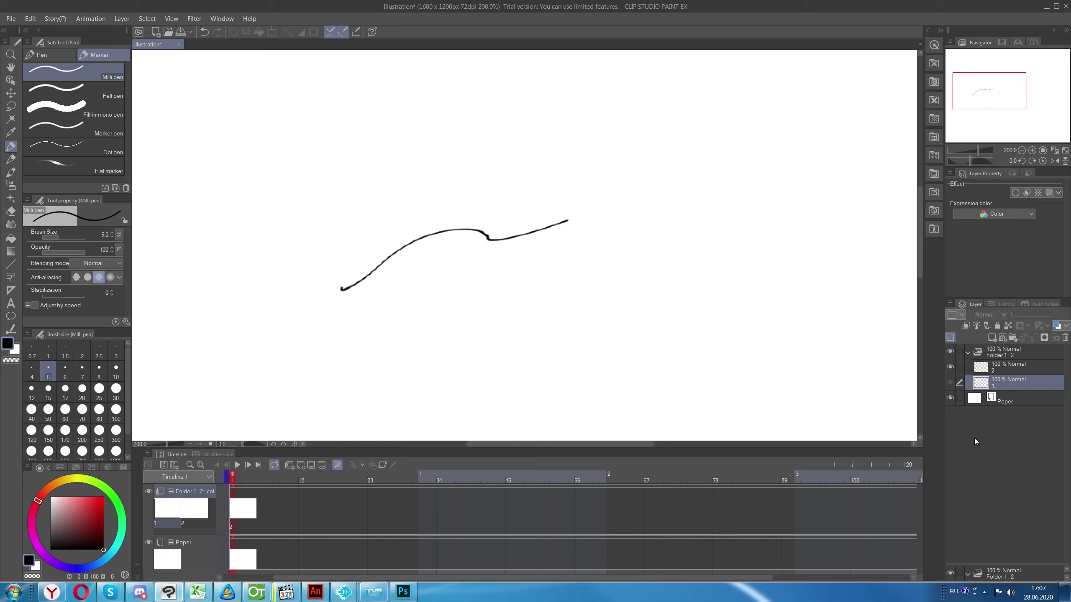
{"action": "left_click", "coordinate": [1065, 337]}
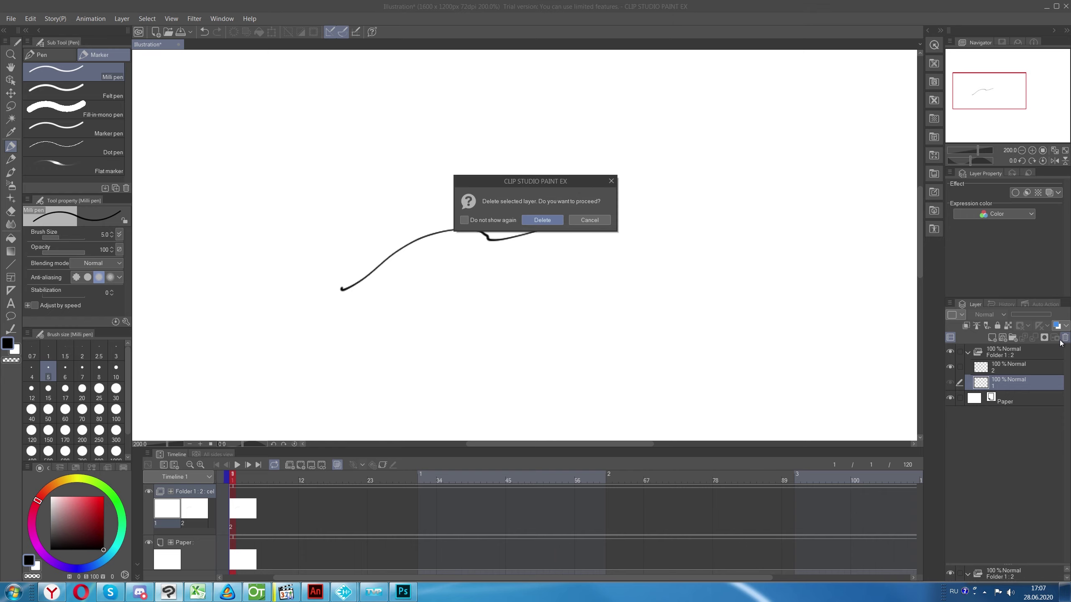
{"action": "left_click", "coordinate": [542, 220]}
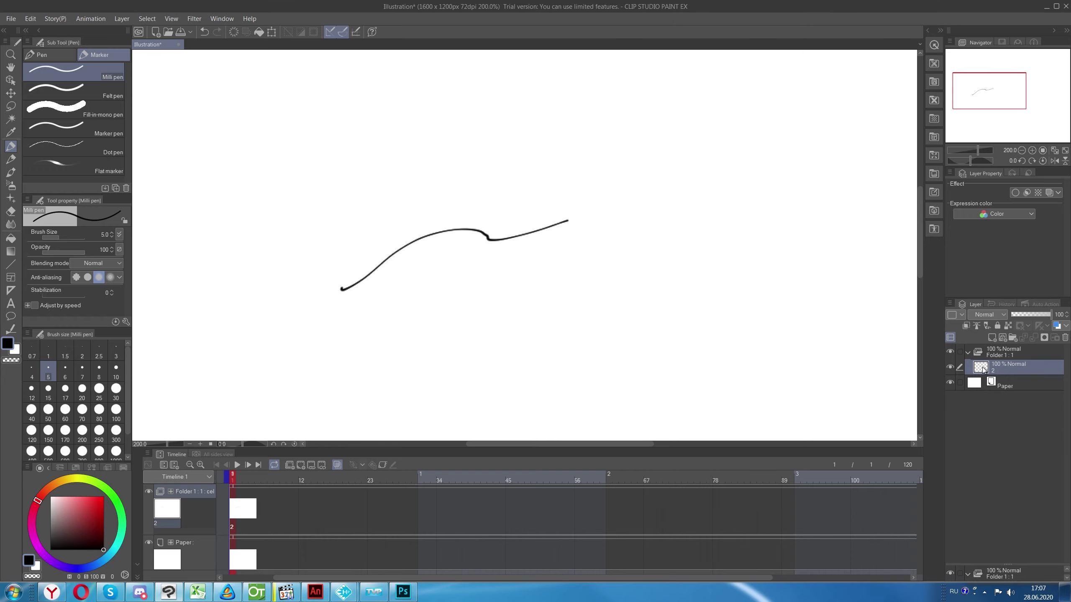
{"action": "left_click", "coordinate": [1065, 338]}
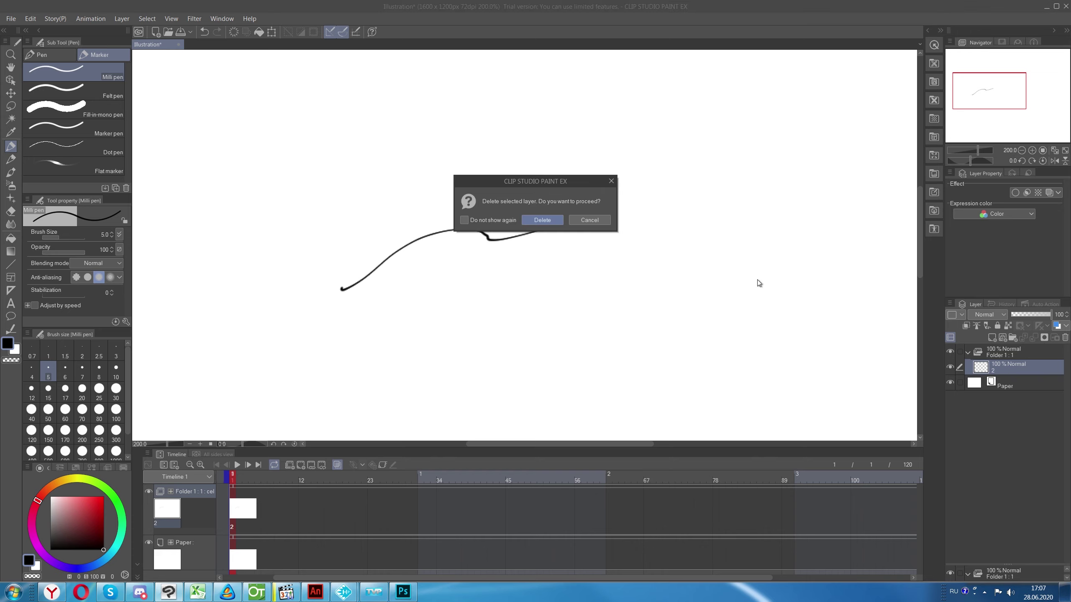
{"action": "left_click", "coordinate": [552, 222]}
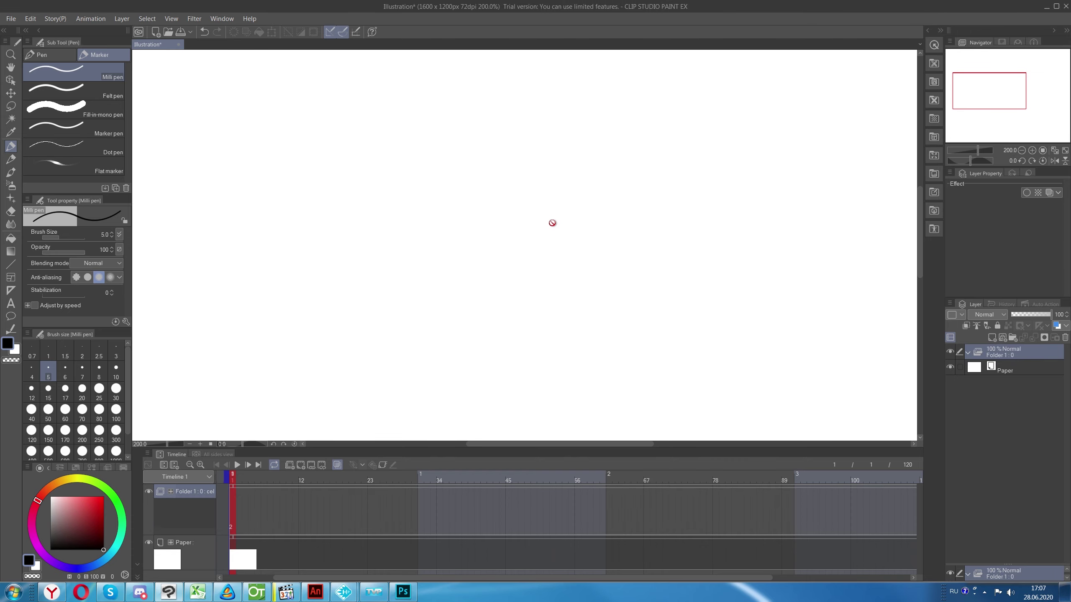
Draw a curve on a new cel at frame 1 and a rising S-shaped stroke from its end on a new cel at frame 2
{"action": "left_click", "coordinate": [300, 466]}
{"action": "left_click_drag", "start_coordinate": [289, 297], "coordinate": [436, 246]}
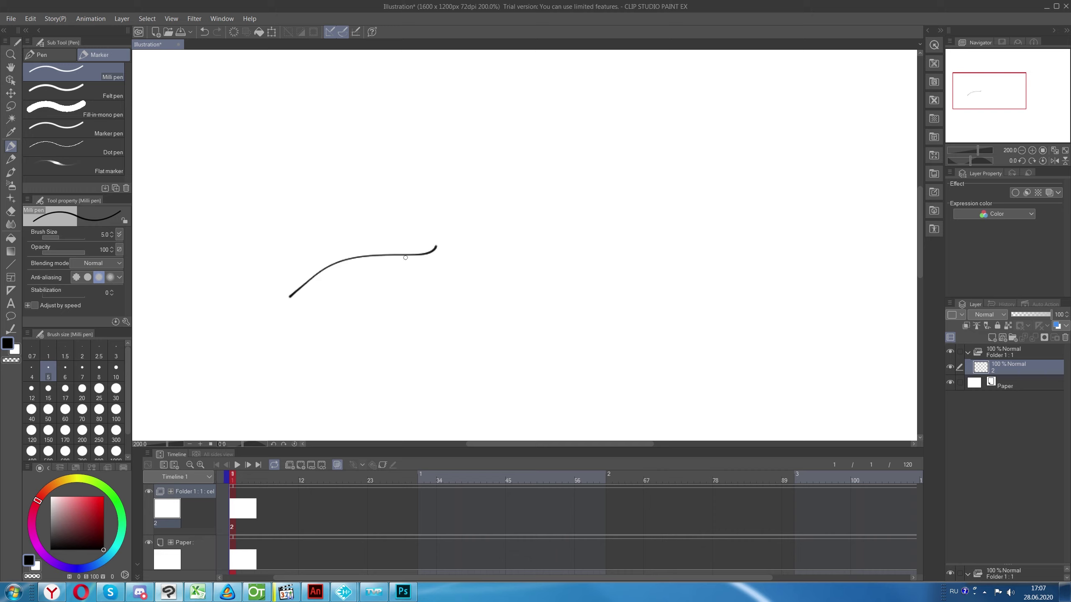
{"action": "left_click", "coordinate": [238, 481]}
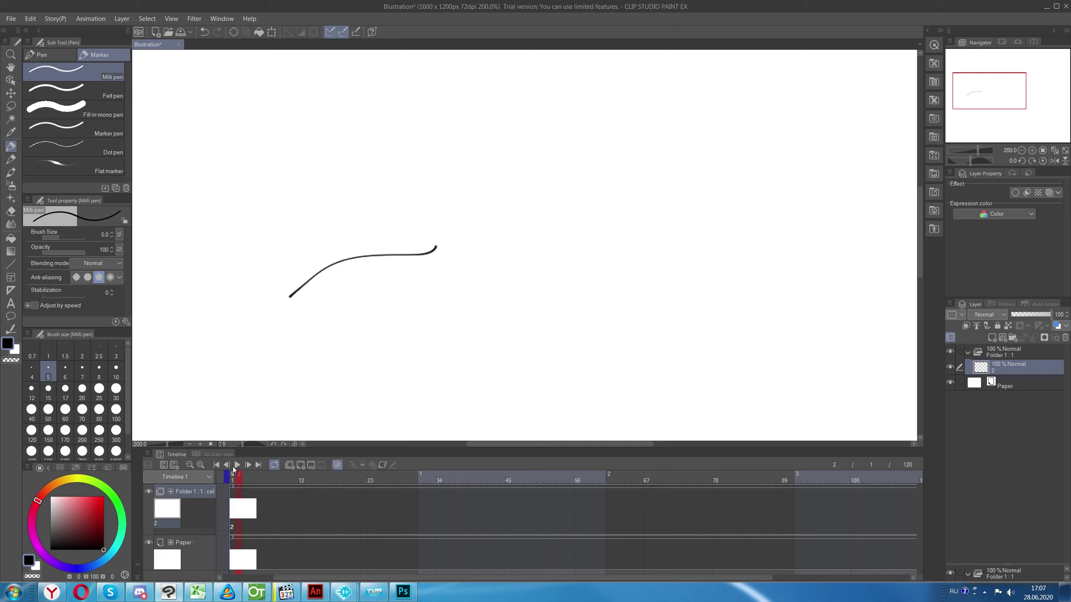
{"action": "left_click", "coordinate": [301, 465]}
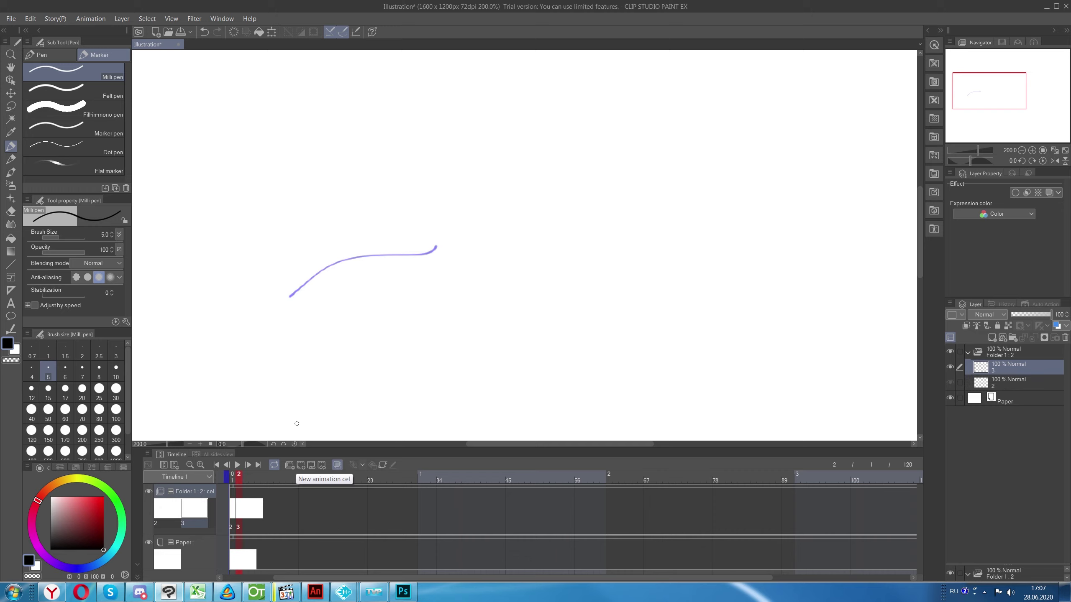
{"action": "left_click_drag", "start_coordinate": [423, 255], "coordinate": [480, 195]}
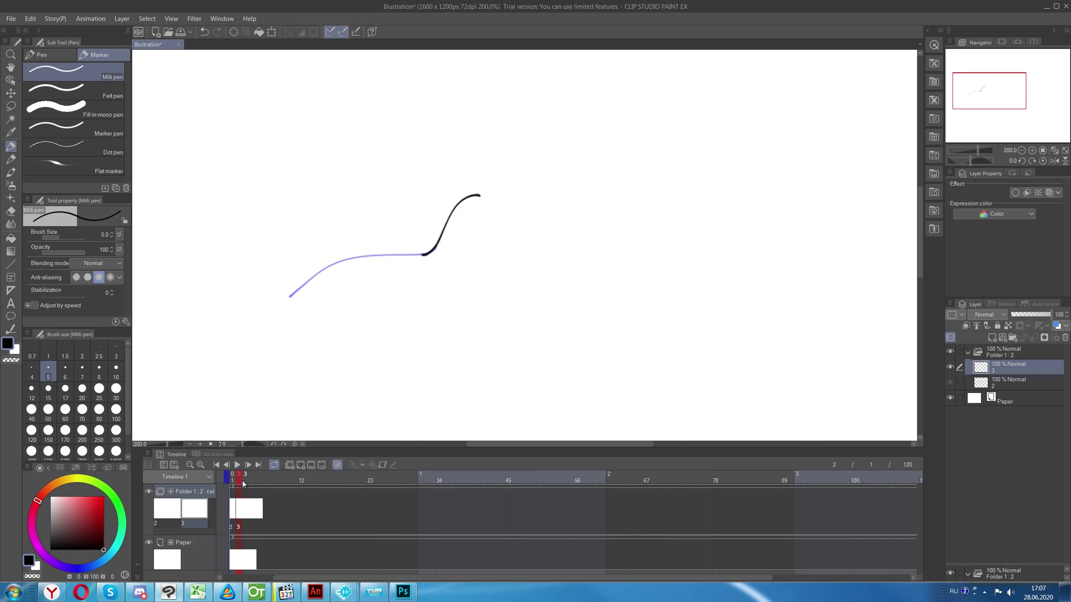
Add an empty animation cel on frame 3 and scrub through frames 1 to 3 to view the onion skins
{"action": "left_click", "coordinate": [244, 481]}
{"action": "left_click", "coordinate": [300, 465]}
{"action": "left_click", "coordinate": [233, 477]}
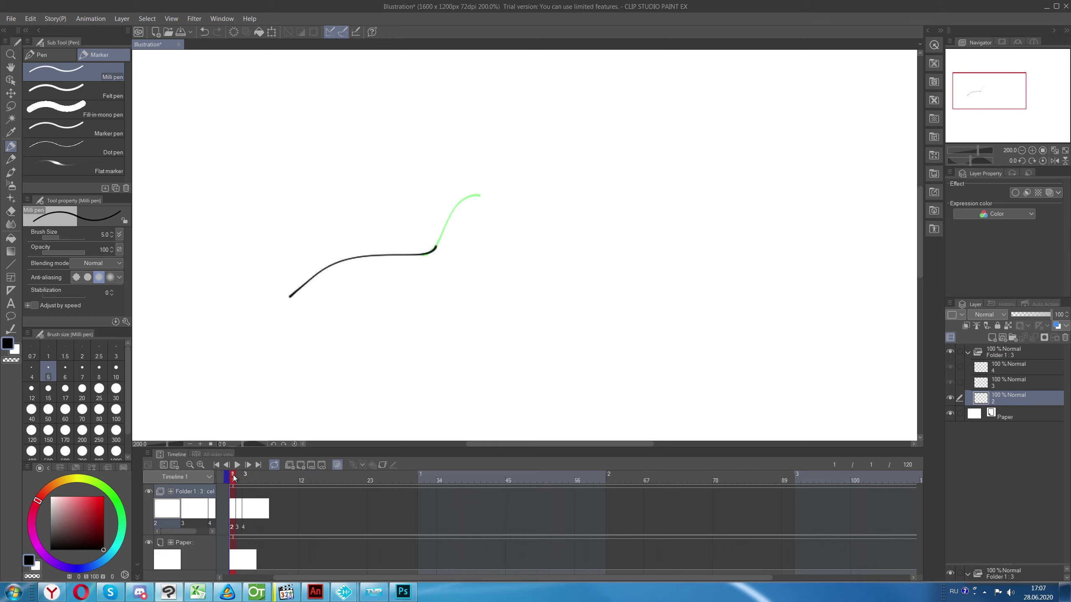
{"action": "left_click_drag", "start_coordinate": [233, 476], "coordinate": [246, 485]}
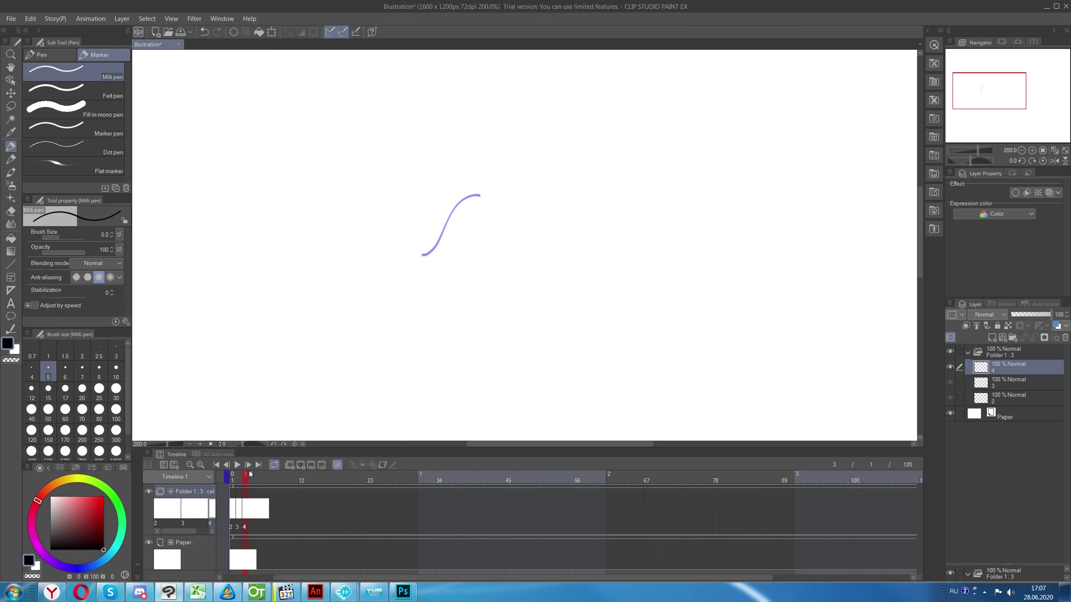
Toggle the onion skin display to compare the view with and without neighbouring frames
{"action": "left_click", "coordinate": [337, 466]}
{"action": "left_click", "coordinate": [338, 467]}
{"action": "left_click", "coordinate": [337, 467]}
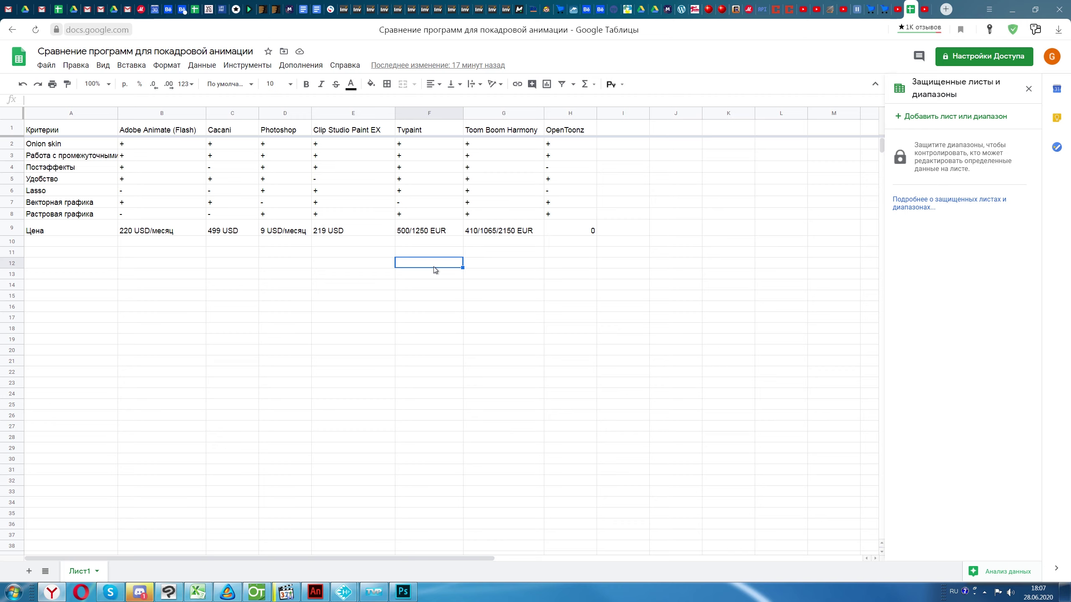
Switch to the comparison table in Google Sheets and examine the Onion skin and "Работа с промежуточными" criteria
{"action": "left_click", "coordinate": [108, 147]}
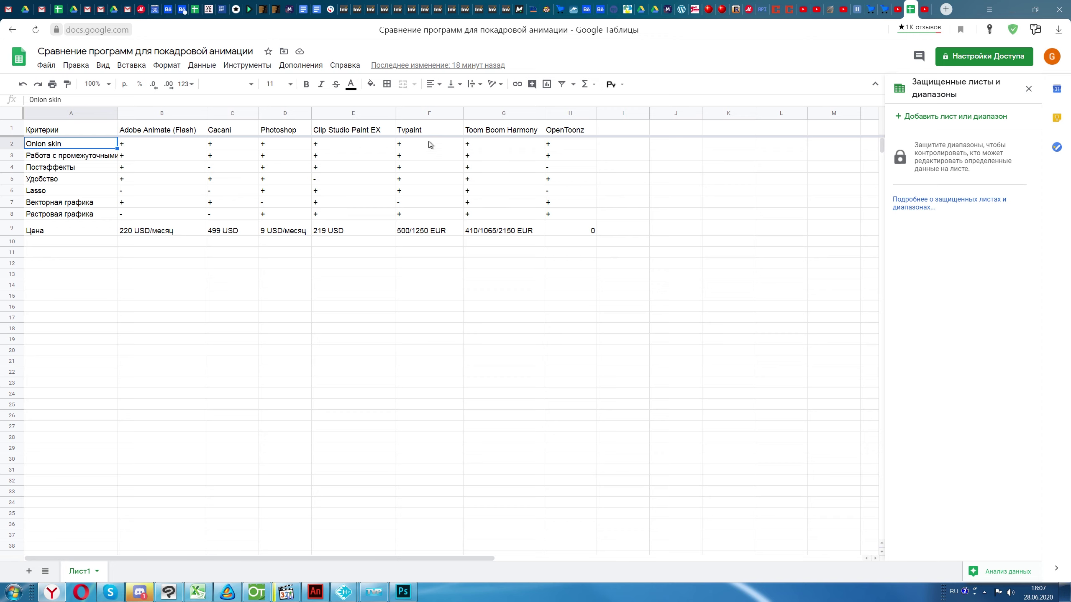
{"action": "left_click", "coordinate": [286, 146]}
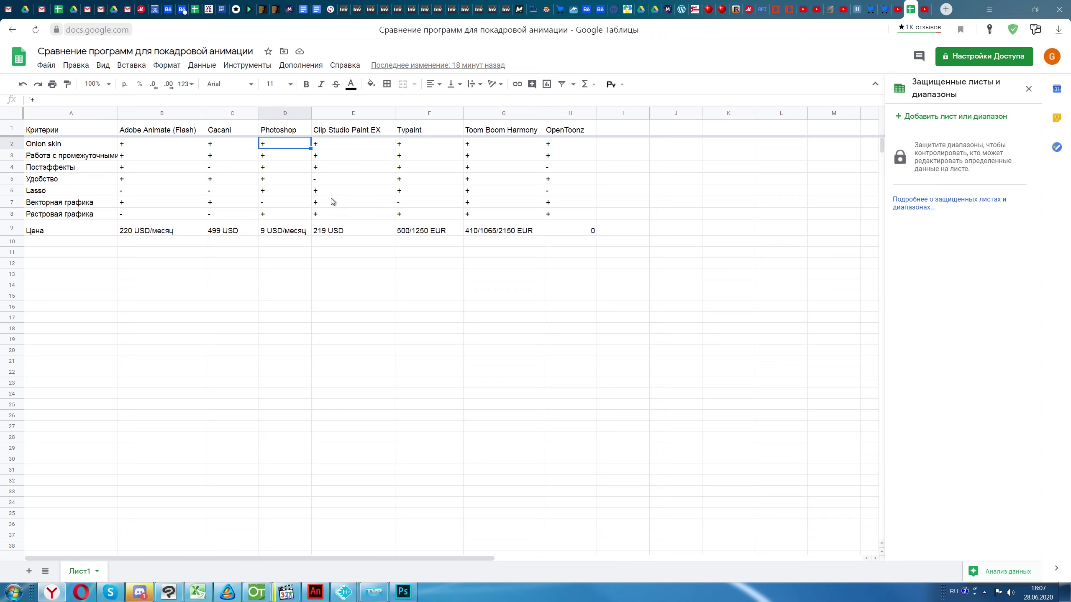
{"action": "left_click", "coordinate": [88, 157]}
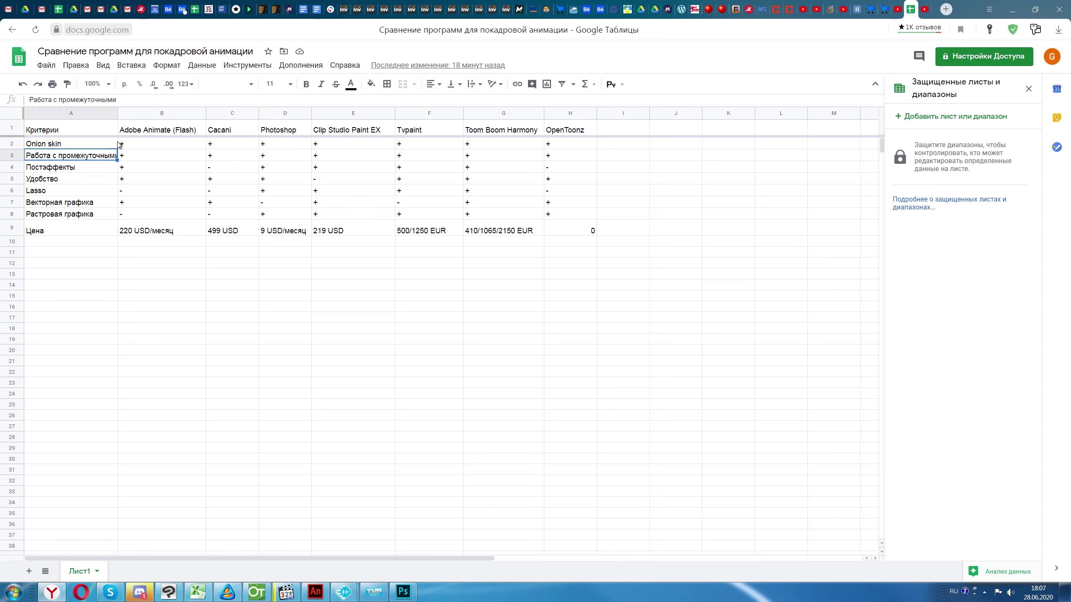
{"action": "left_click", "coordinate": [119, 113]}
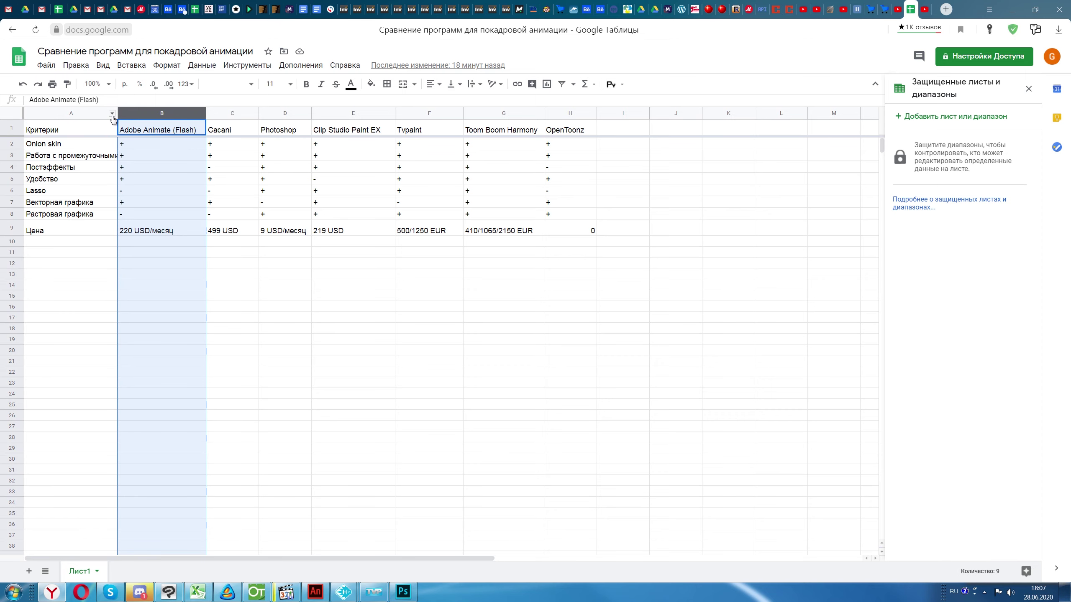
{"action": "left_click", "coordinate": [112, 113]}
{"action": "left_click", "coordinate": [121, 114]}
Examine the "Постэффекты" row for Adobe Animate, Cacani, Photoshop and Clip Studio Paint EX
{"action": "left_click", "coordinate": [101, 169]}
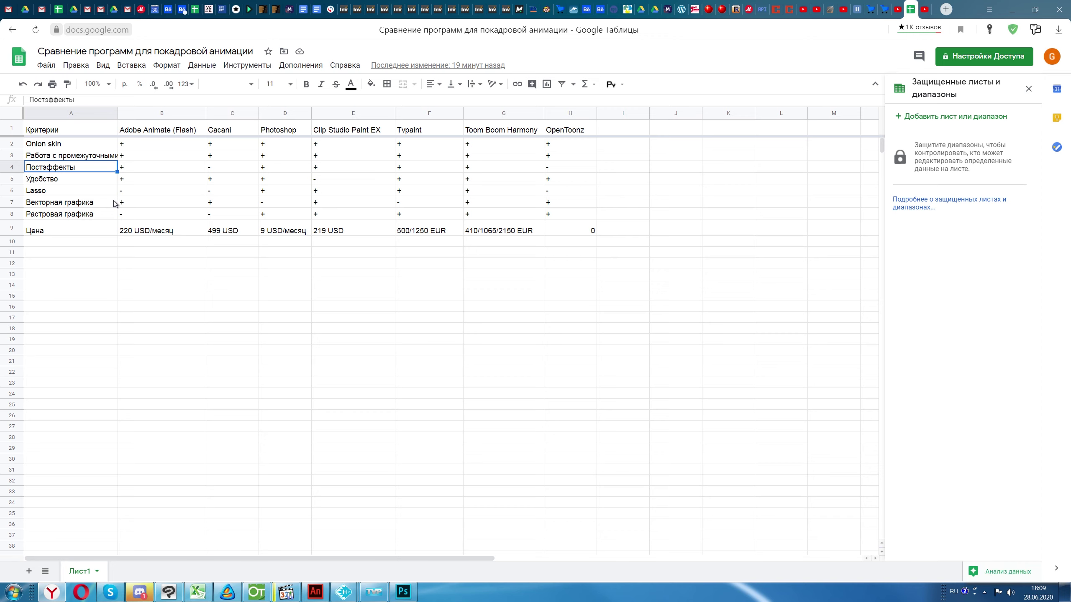
{"action": "left_click", "coordinate": [169, 168]}
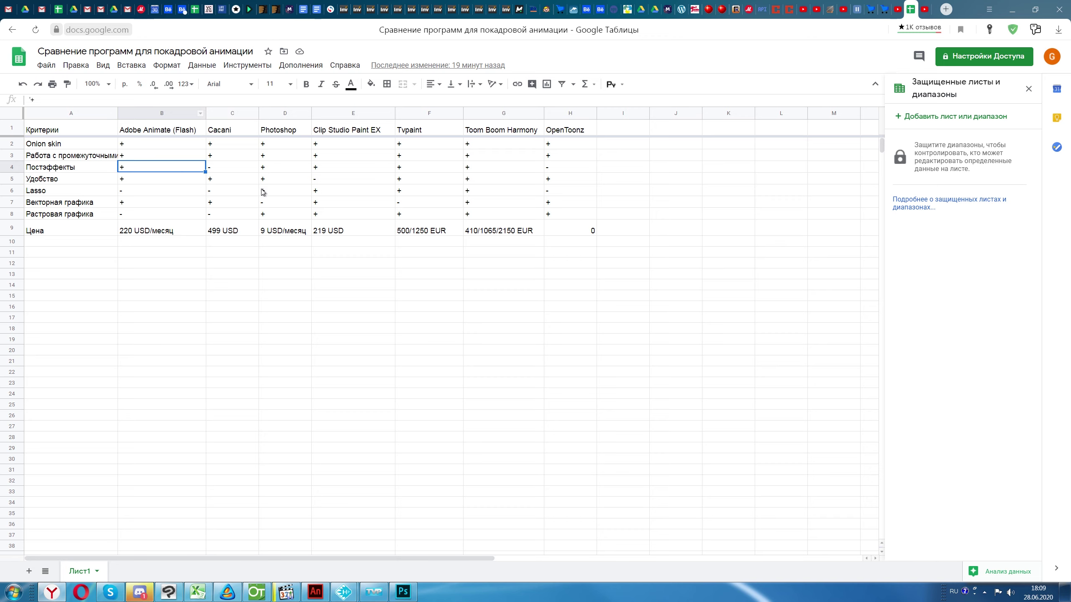
{"action": "left_click", "coordinate": [228, 168]}
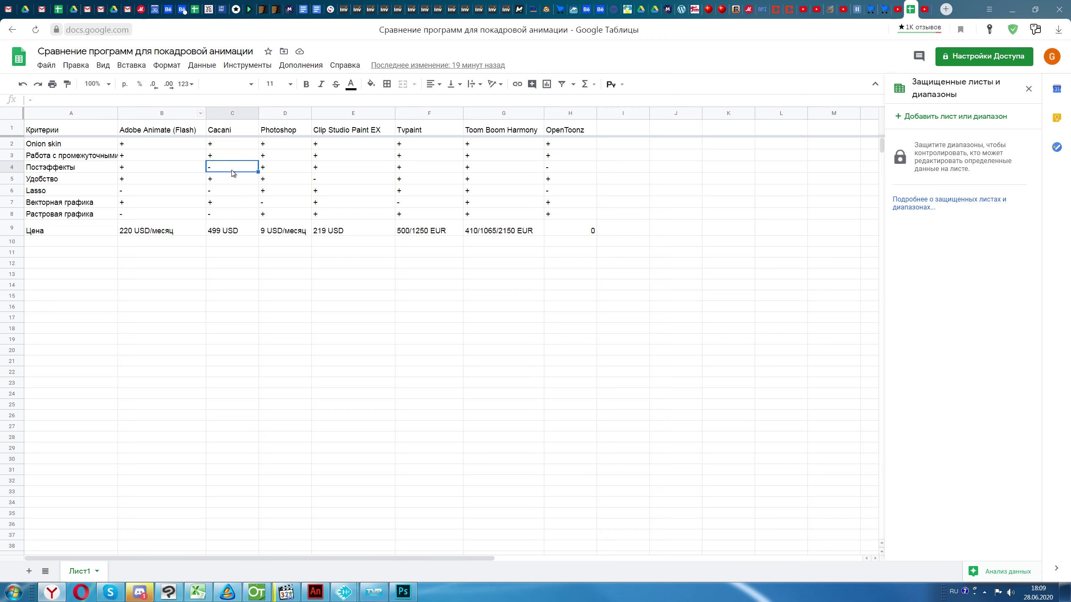
{"action": "left_click", "coordinate": [294, 173]}
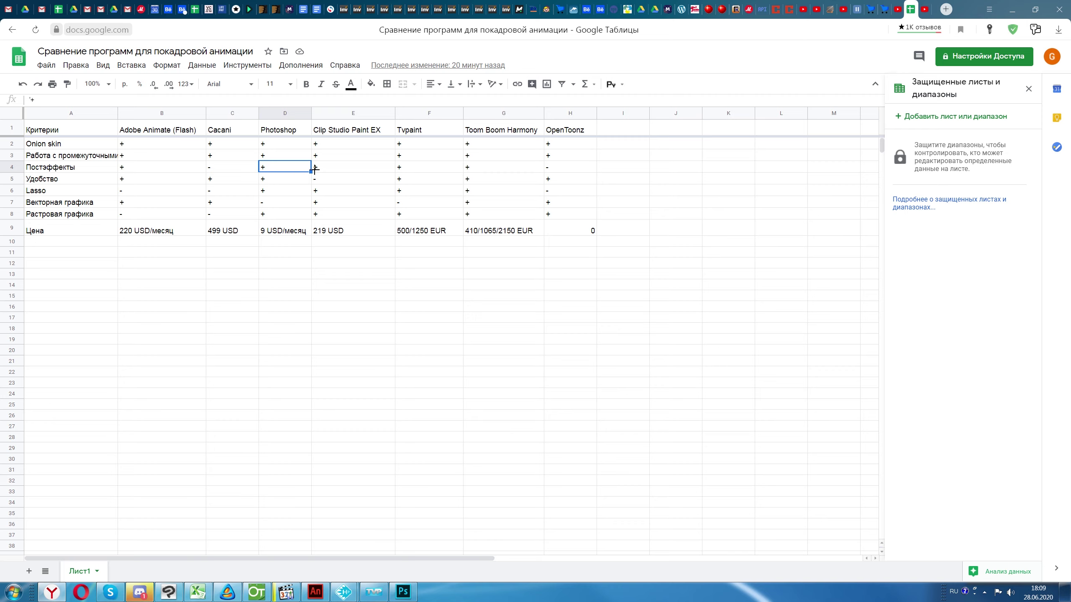
{"action": "left_click", "coordinate": [330, 169]}
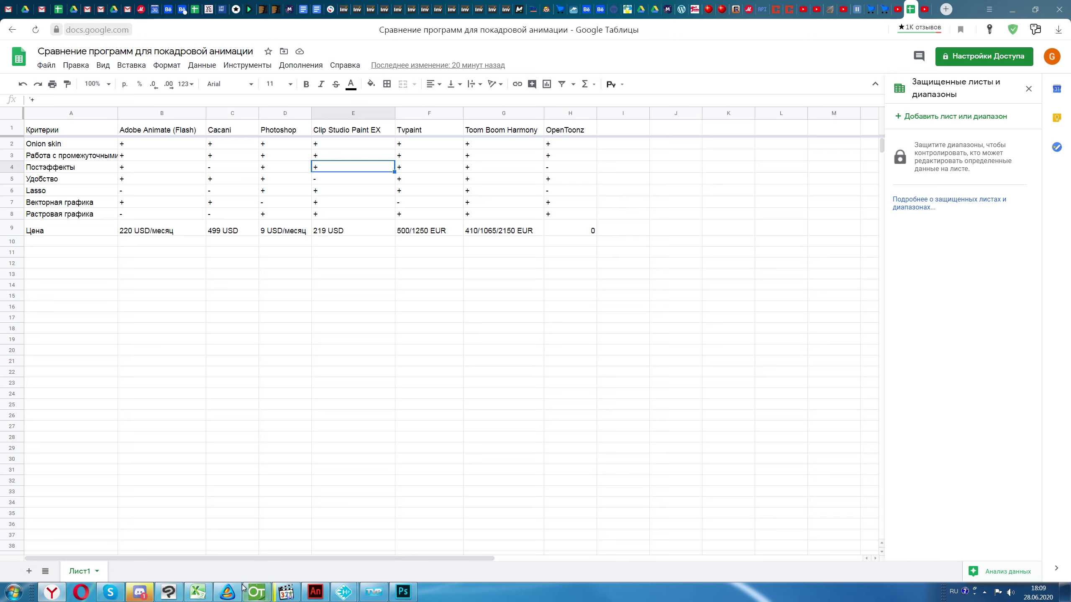
Switch to CACANi and close the program that has stopped working
{"action": "left_click", "coordinate": [227, 593]}
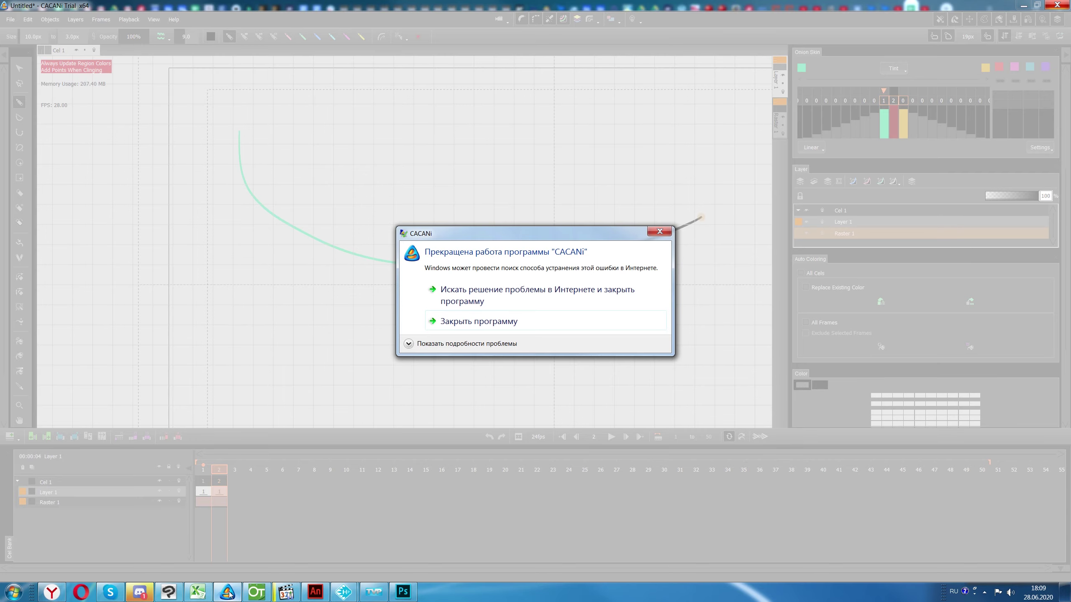
{"action": "left_click", "coordinate": [479, 323]}
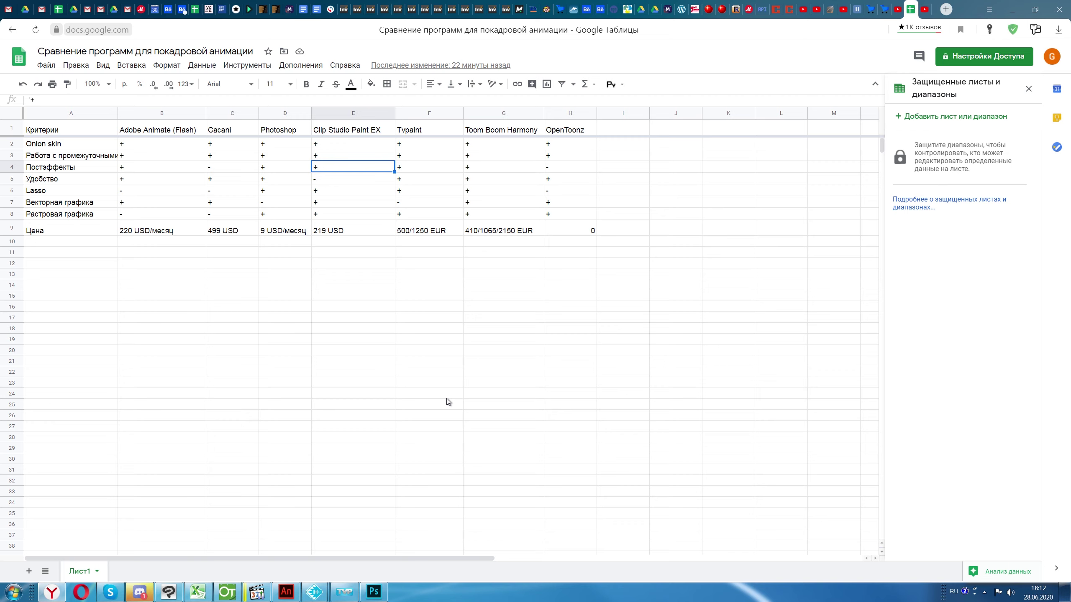
Examine the "Удобство" row across the compared programs and the Lasso criterion for Adobe Animate
{"action": "key", "text": "Right"}
{"action": "key", "text": "Down"}
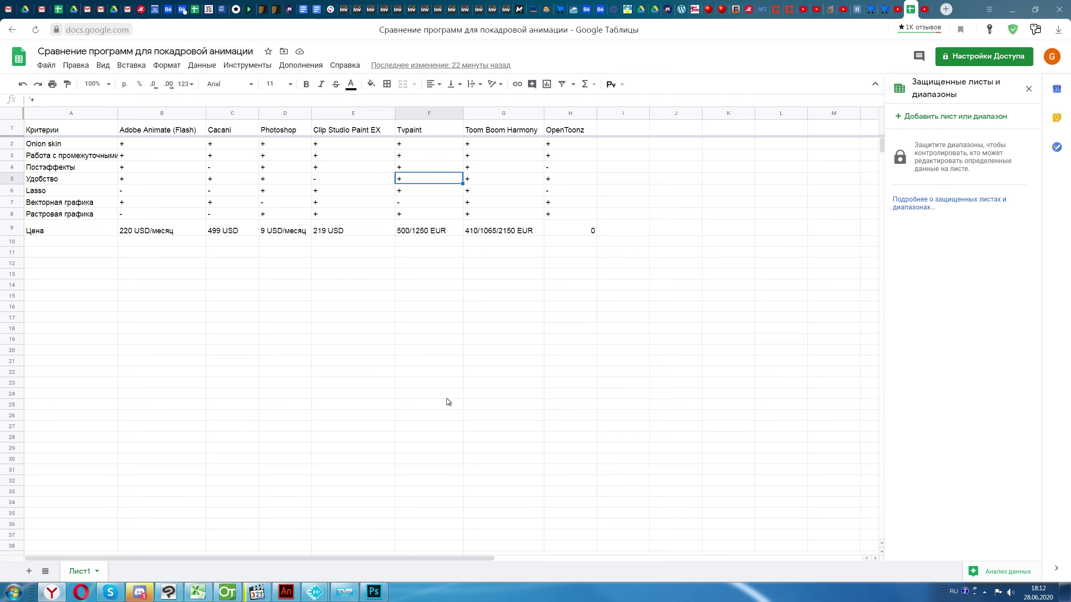
{"action": "key", "text": "Right"}
{"action": "key", "text": "Right"}
{"action": "key", "text": "Left"}
{"action": "key", "text": "Left"}
{"action": "key", "text": "Left"}
{"action": "key", "text": "Left"}
{"action": "key", "text": "Left"}
{"action": "key", "text": "Left"}
{"action": "key", "text": "Left"}
{"action": "key", "text": "Down"}
{"action": "key", "text": "Right"}
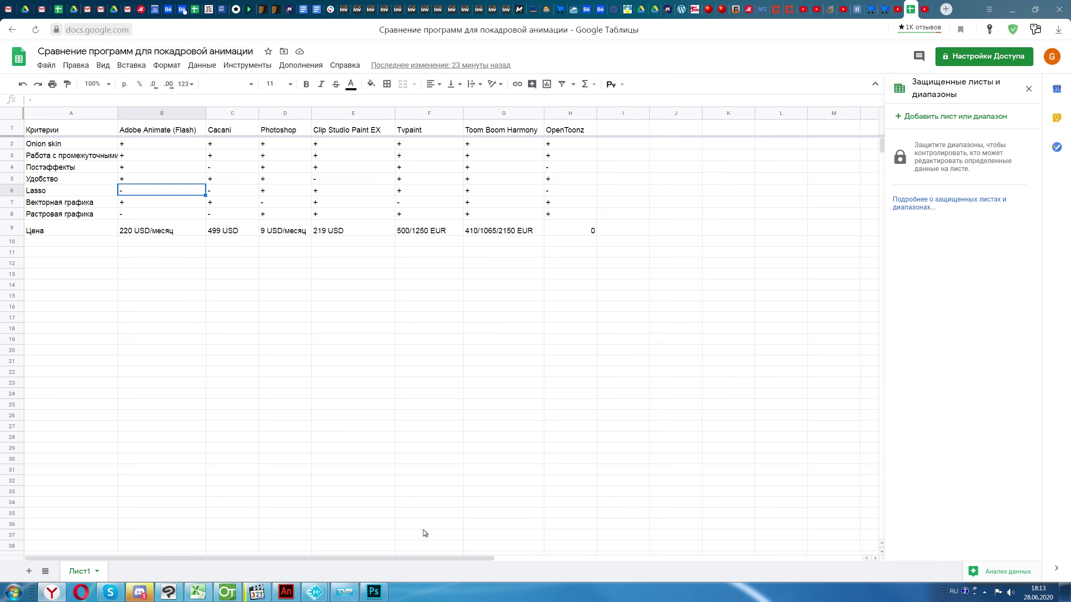
Switch to Photoshop and outline a large rounded freehand selection in the upper-right part of the canvas with the Lasso tool
{"action": "left_click", "coordinate": [374, 592]}
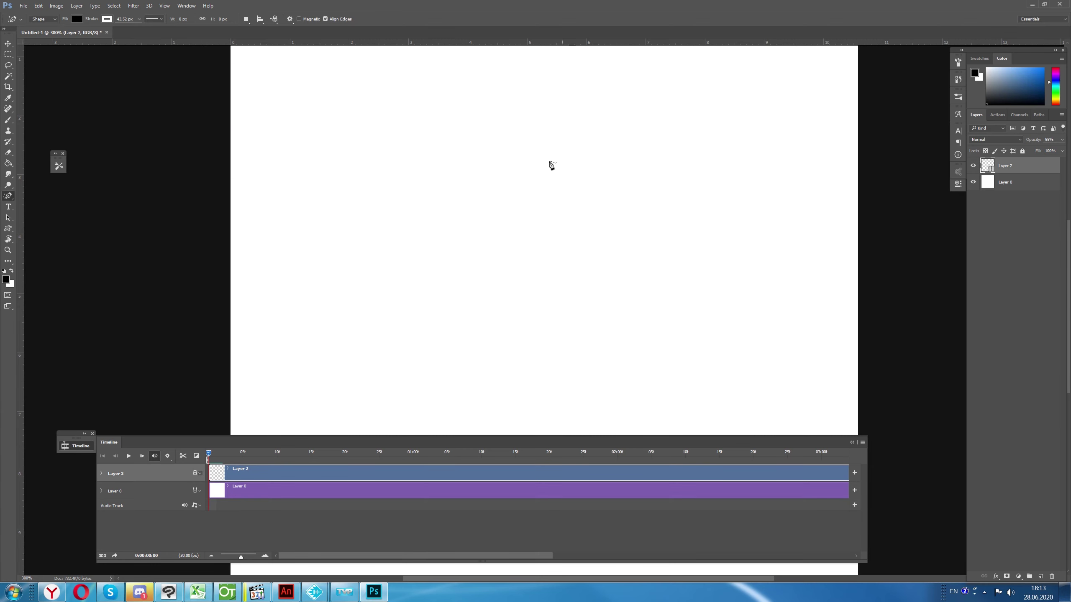
{"action": "left_click", "coordinate": [8, 65]}
{"action": "mouse_move", "coordinate": [668, 120]}
{"action": "left_mouse_down"}
{"action": "mouse_move", "coordinate": [763, 199]}
{"action": "mouse_move", "coordinate": [603, 179]}
{"action": "mouse_move", "coordinate": [666, 119]}
{"action": "left_mouse_up"}
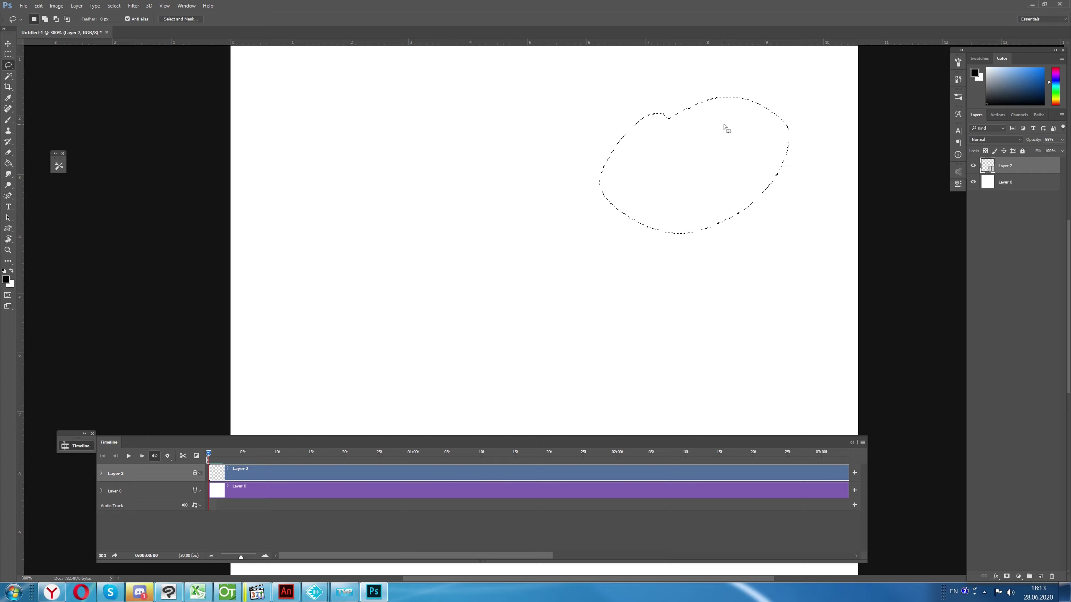
Fill the lasso selection on Layer 2 with the foreground colour and clear that fill
{"action": "key", "text": "alt+BackSpace"}
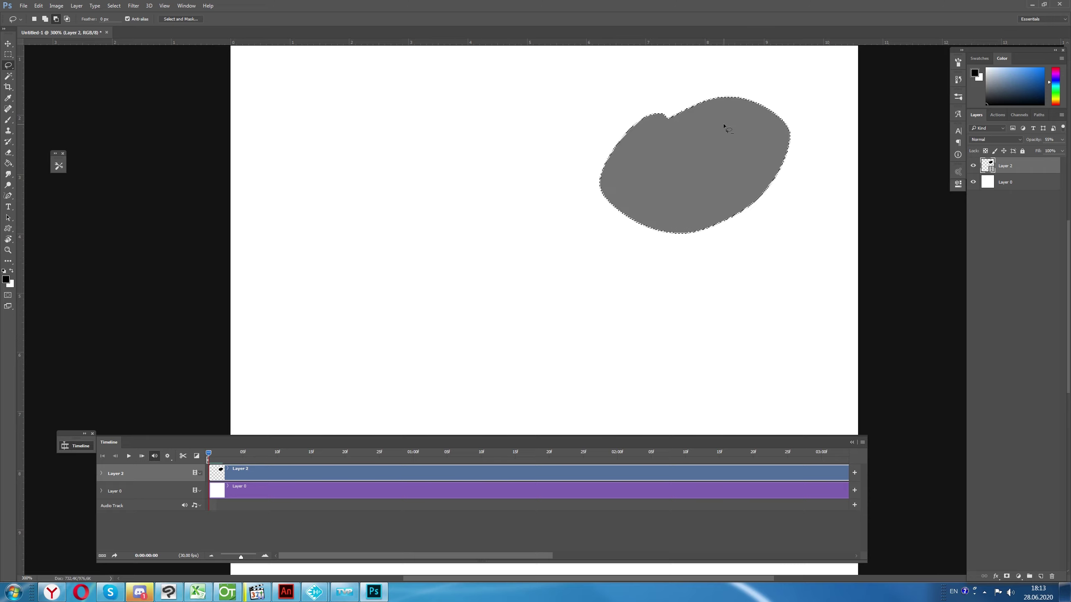
{"action": "key", "text": "Delete"}
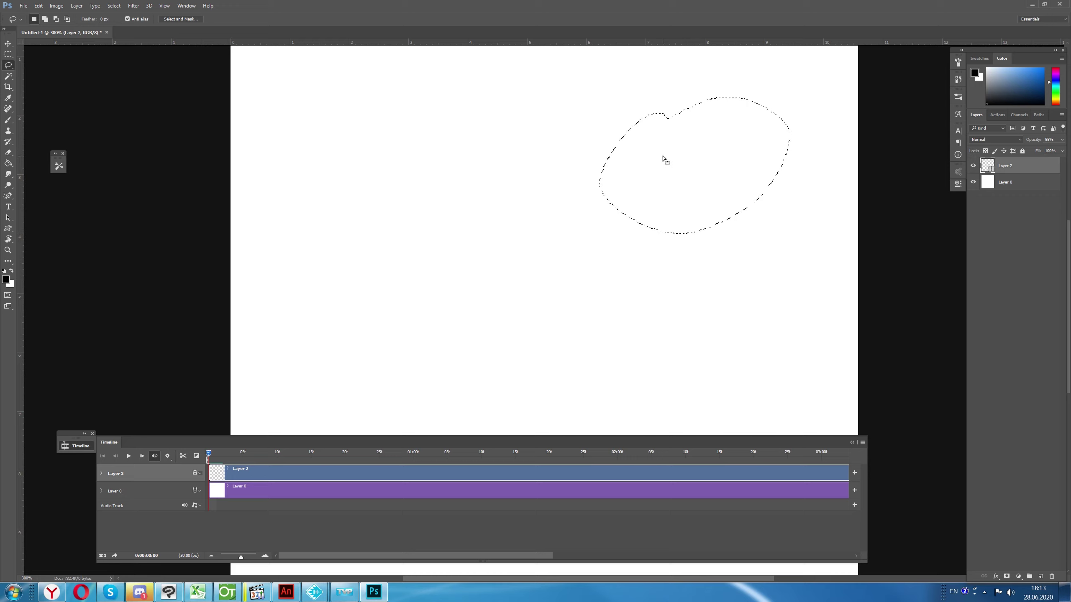
Fill the lasso selection on Layer 2 with the black foreground colour using the Paint Bucket tool
{"action": "left_click", "coordinate": [8, 156]}
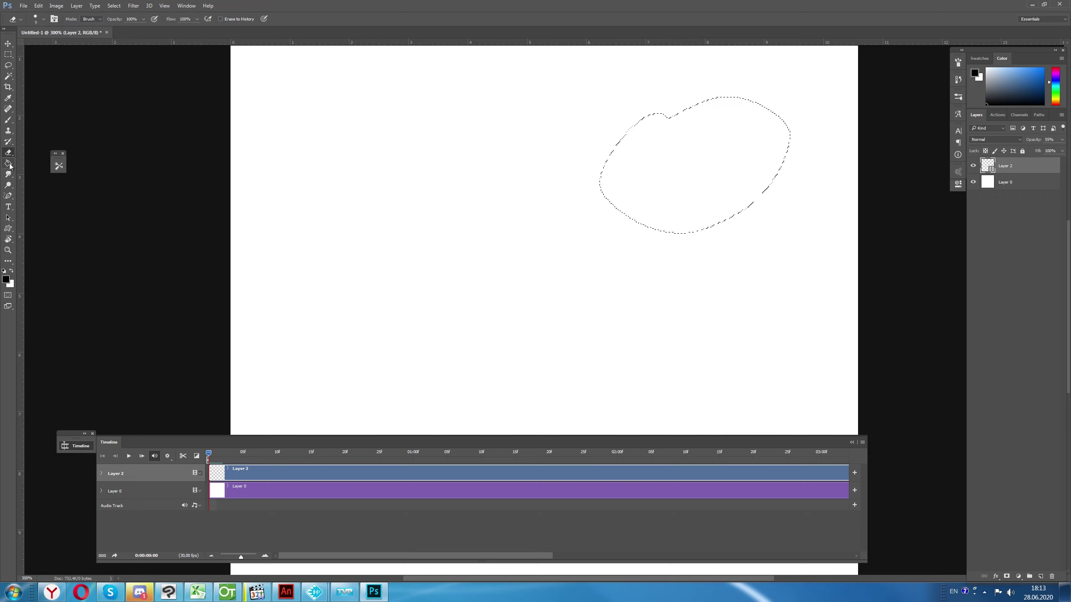
{"action": "left_click", "coordinate": [8, 163]}
{"action": "left_click", "coordinate": [637, 195]}
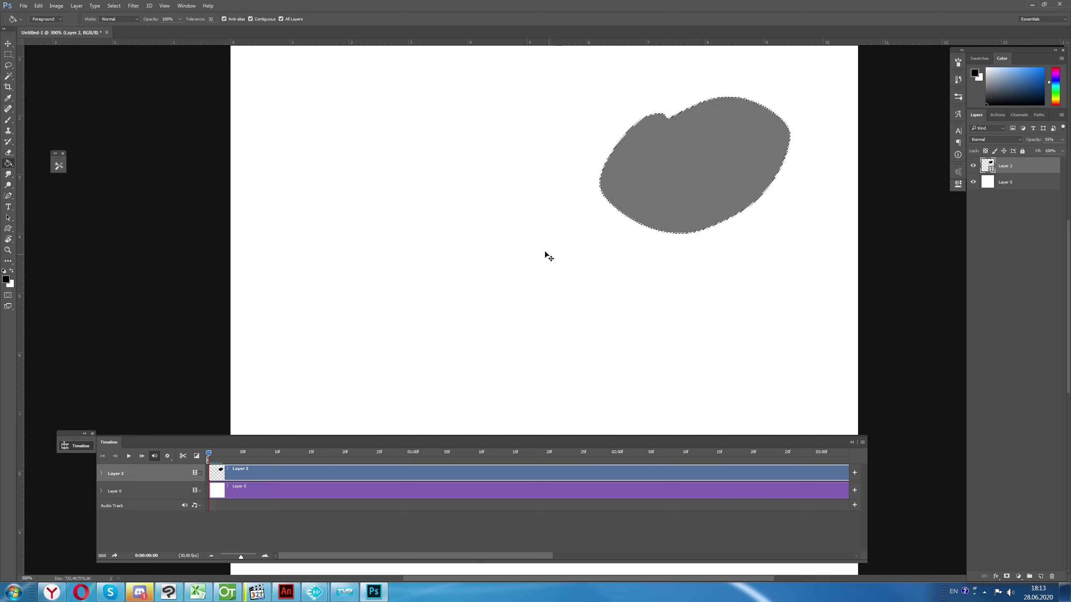
Clear the black fill from the lasso selection on Layer 2 and remove the selection
{"action": "key", "text": "Delete"}
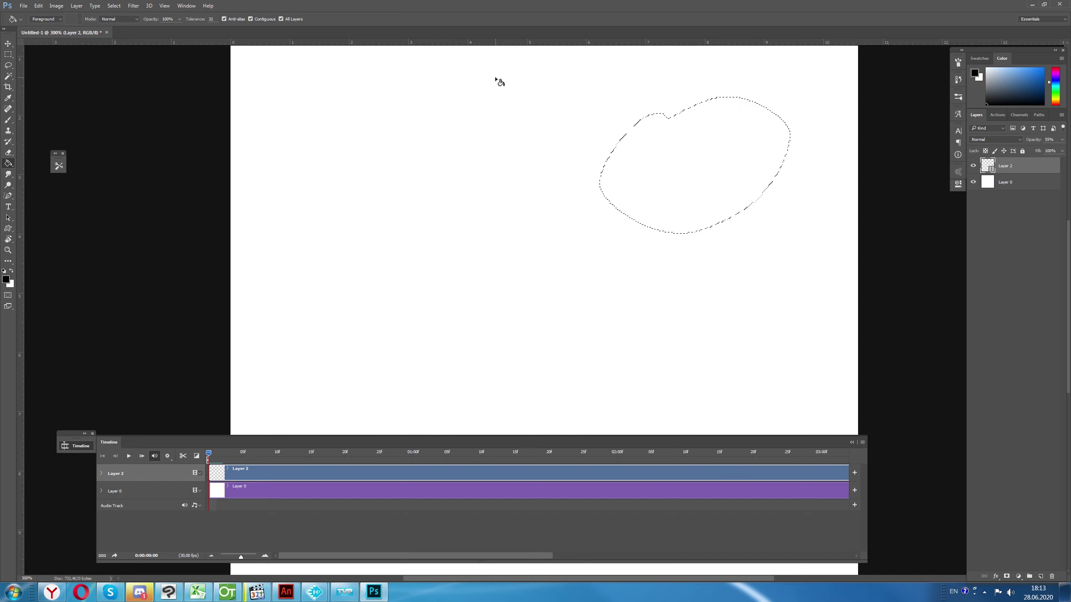
{"action": "key", "text": "ctrl+d"}
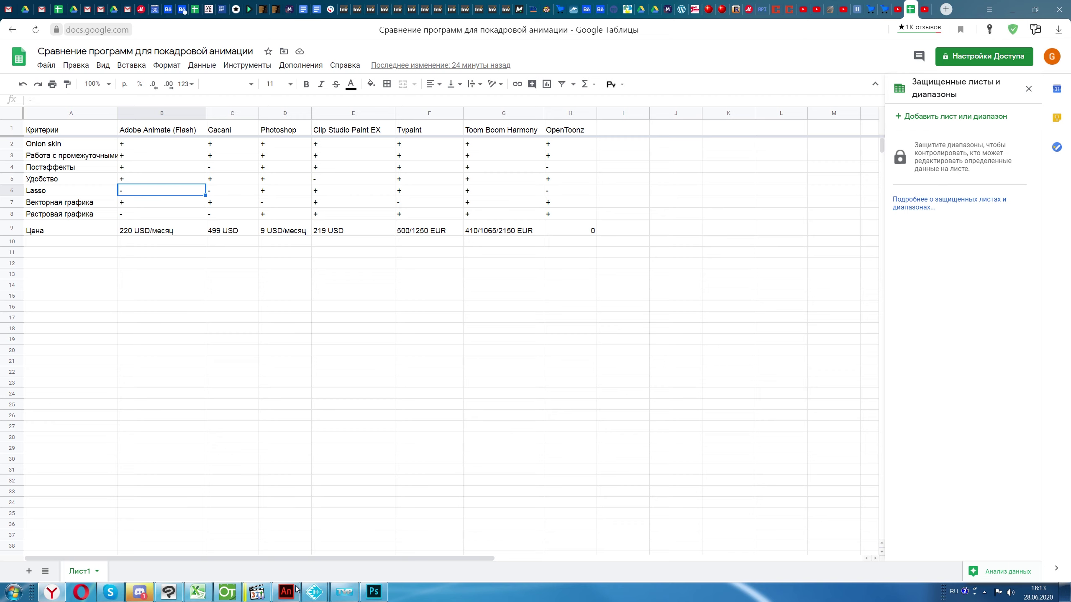
Switch to TVP Animation, undo the large black filled shape, and draw and undo another freehand filled shape beside the curves
{"action": "left_click", "coordinate": [341, 594]}
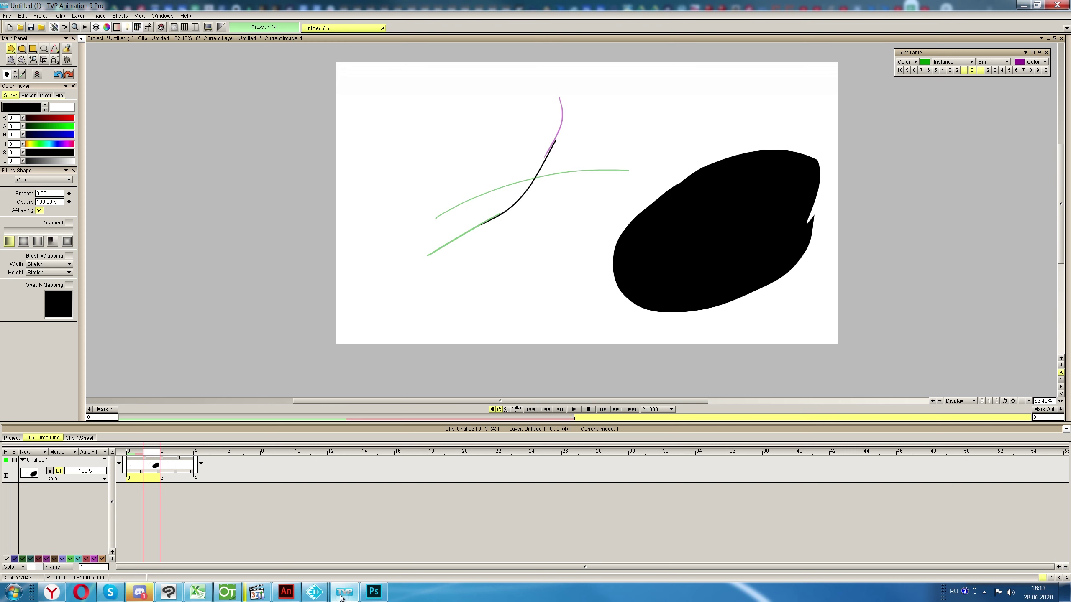
{"action": "key", "text": "ctrl+z"}
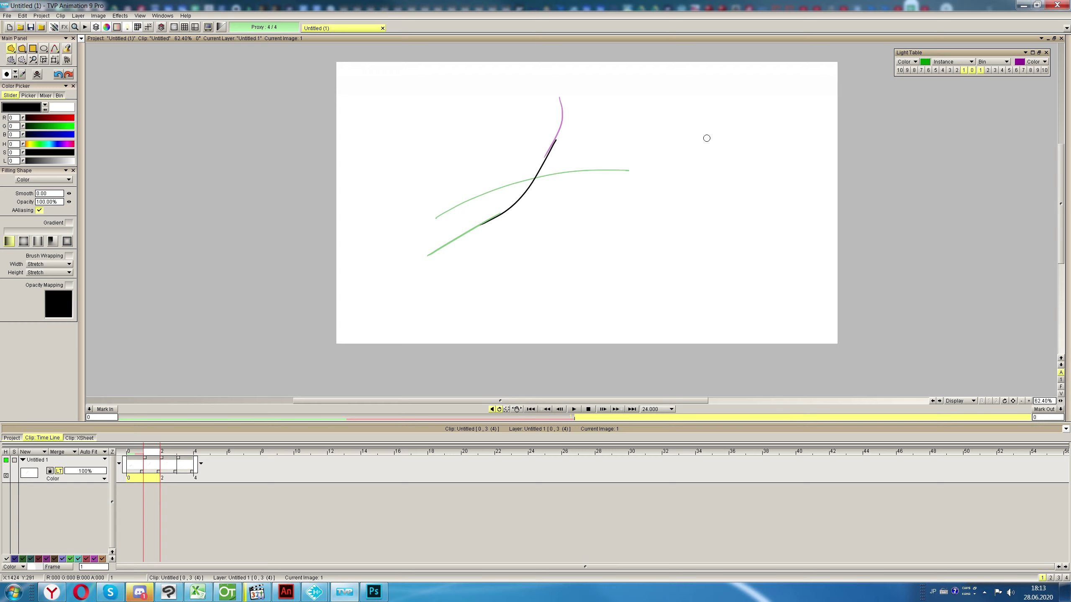
{"action": "mouse_move", "coordinate": [707, 138]}
{"action": "left_mouse_down"}
{"action": "mouse_move", "coordinate": [670, 228]}
{"action": "mouse_move", "coordinate": [800, 105]}
{"action": "mouse_move", "coordinate": [711, 132]}
{"action": "left_mouse_up"}
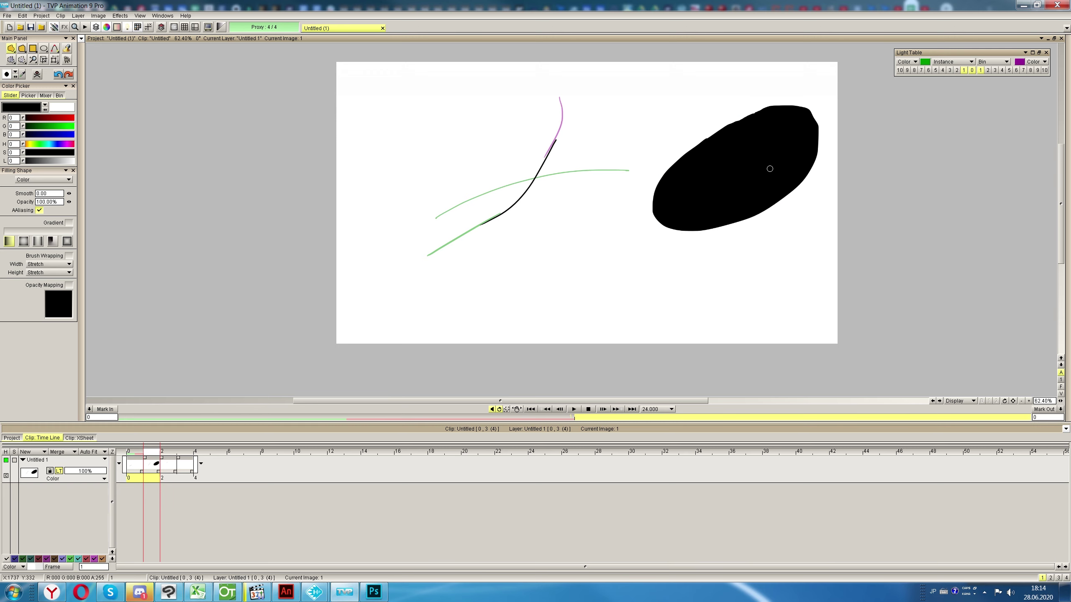
{"action": "key", "text": "ctrl+z"}
{"action": "key", "text": "alt+Tab"}
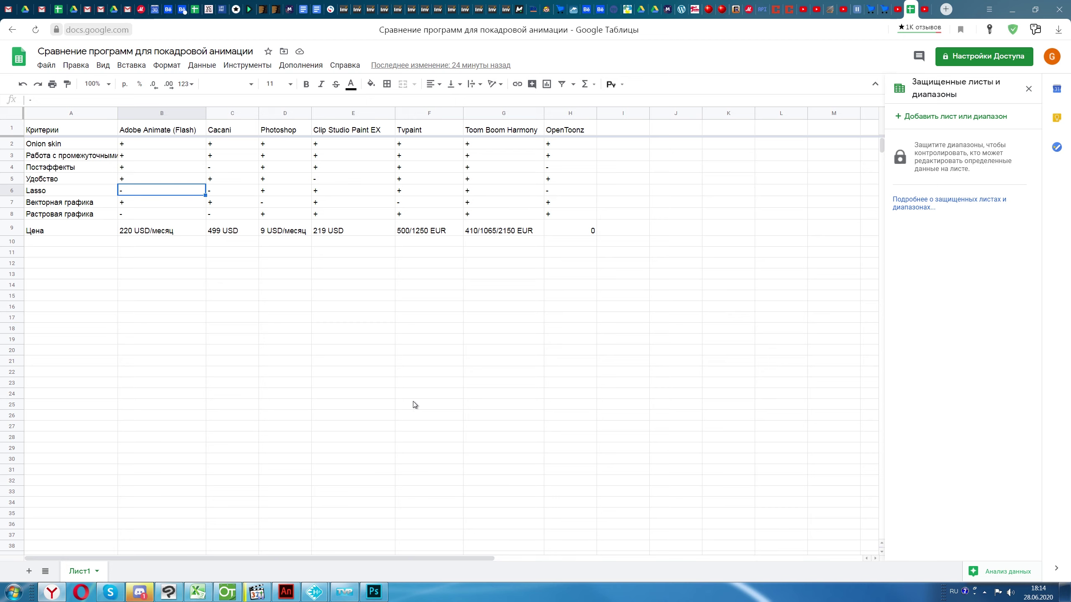
Switch to Toon Boom Harmony and draw a closed freehand black-filled shape to the right of the curve, dismissing the stroke message
{"action": "key", "text": "alt+Tab"}
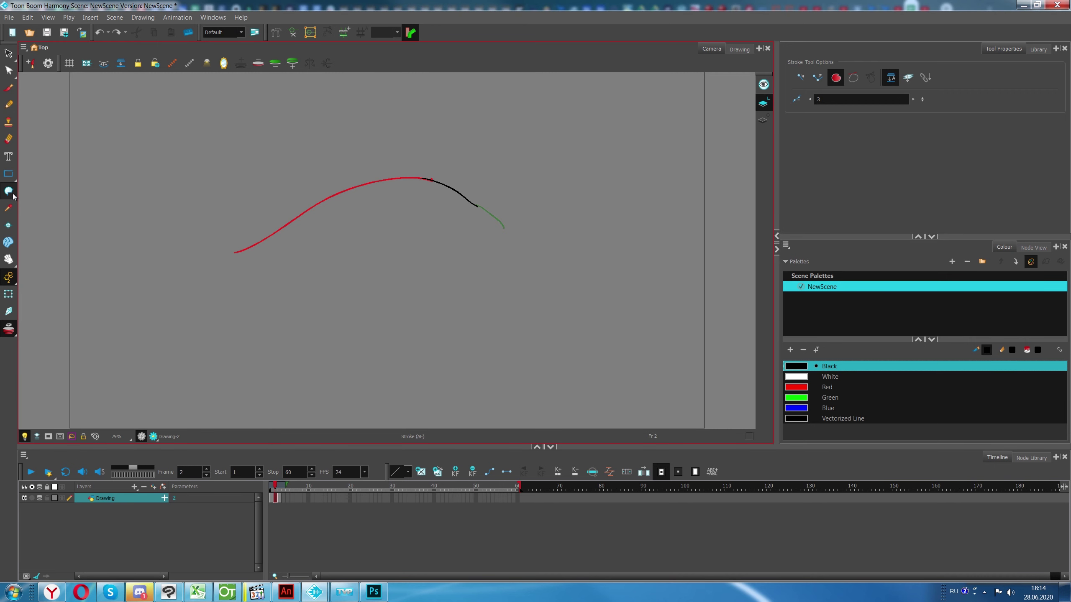
{"action": "left_click", "coordinate": [11, 195]}
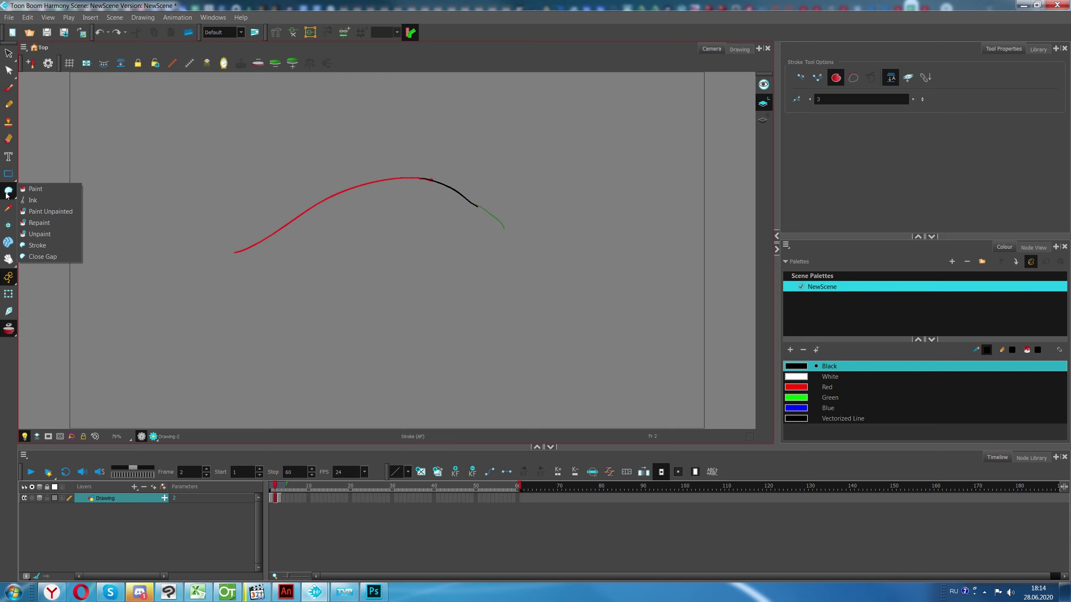
{"action": "mouse_move", "coordinate": [555, 139]}
{"action": "left_mouse_down"}
{"action": "mouse_move", "coordinate": [532, 188]}
{"action": "mouse_move", "coordinate": [577, 234]}
{"action": "mouse_move", "coordinate": [656, 170]}
{"action": "mouse_move", "coordinate": [623, 115]}
{"action": "left_mouse_up"}
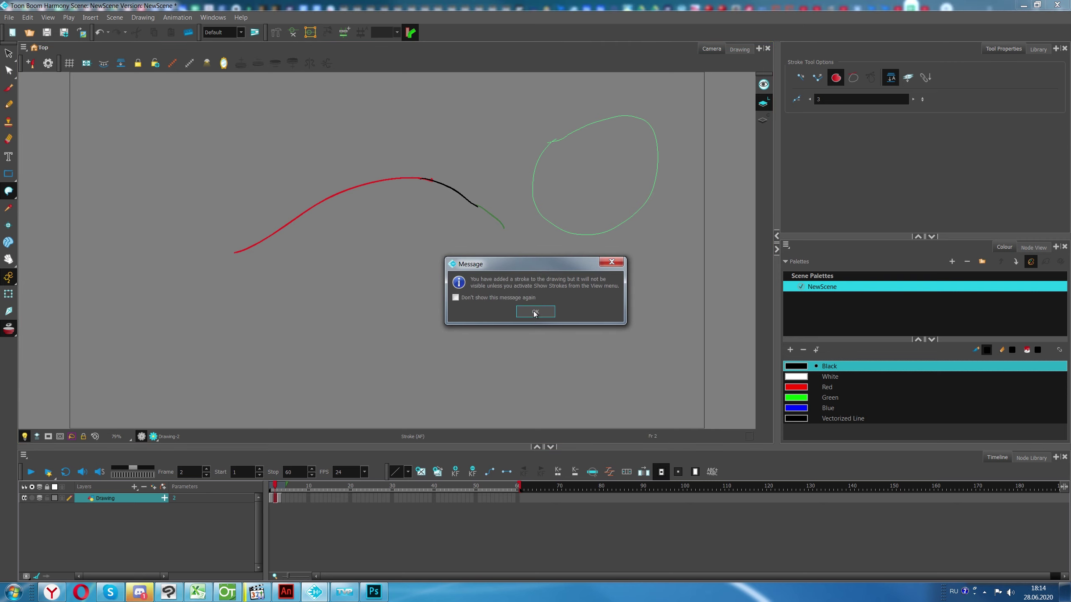
{"action": "left_click", "coordinate": [535, 311]}
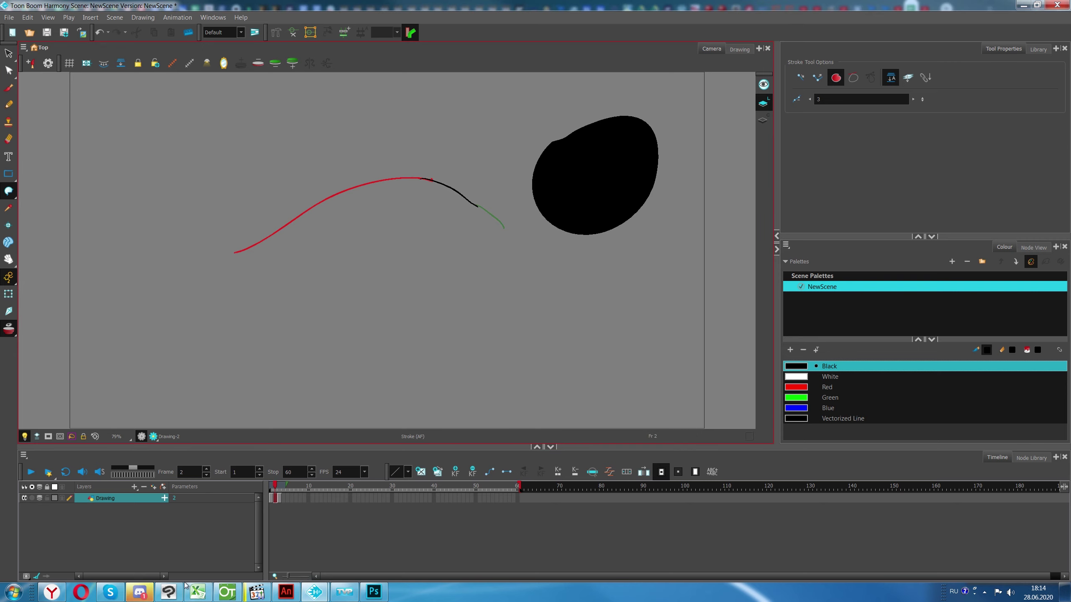
Switch to the Google Sheets comparison table and examine the Lasso and "Векторная графика" rows
{"action": "left_click", "coordinate": [63, 595]}
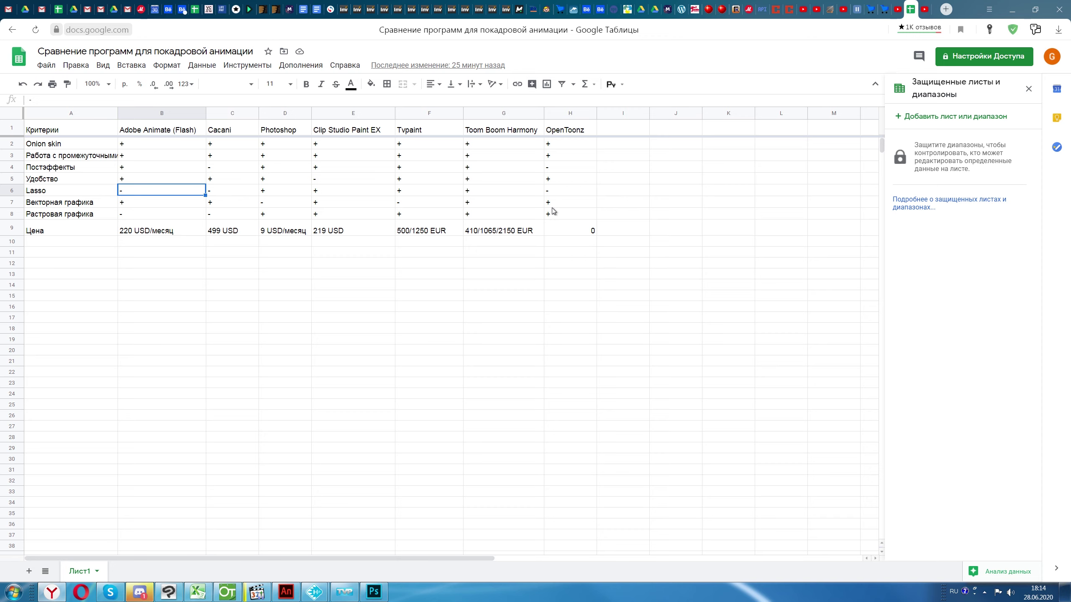
{"action": "left_click", "coordinate": [100, 203]}
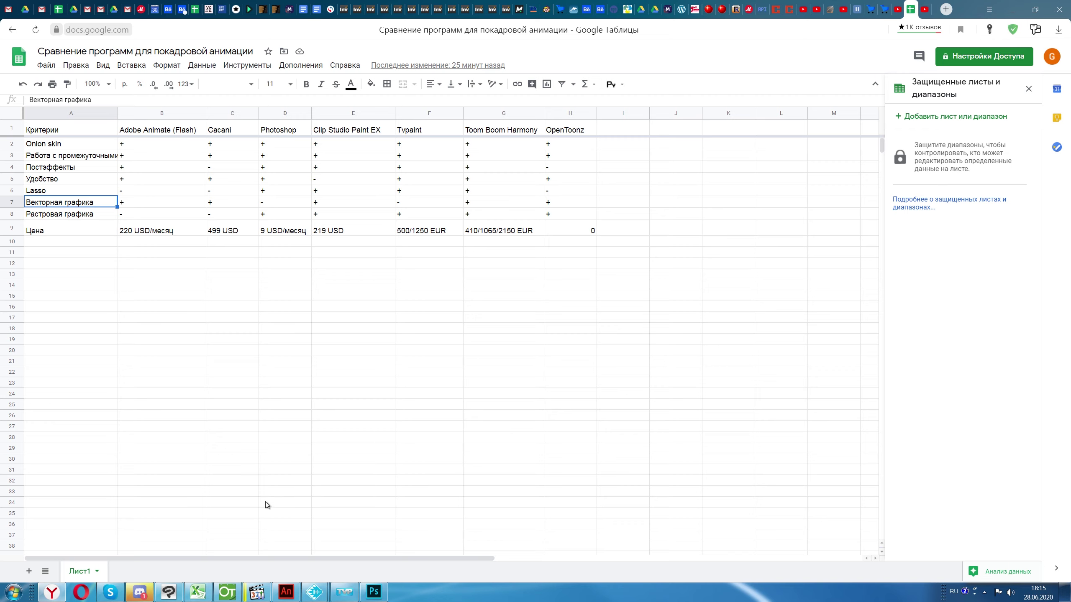
Switch to Clip Studio Paint, nudge the vector line on Layer 1 slightly, and airbrush a Running color spray stroke below it
{"action": "left_click", "coordinate": [169, 593]}
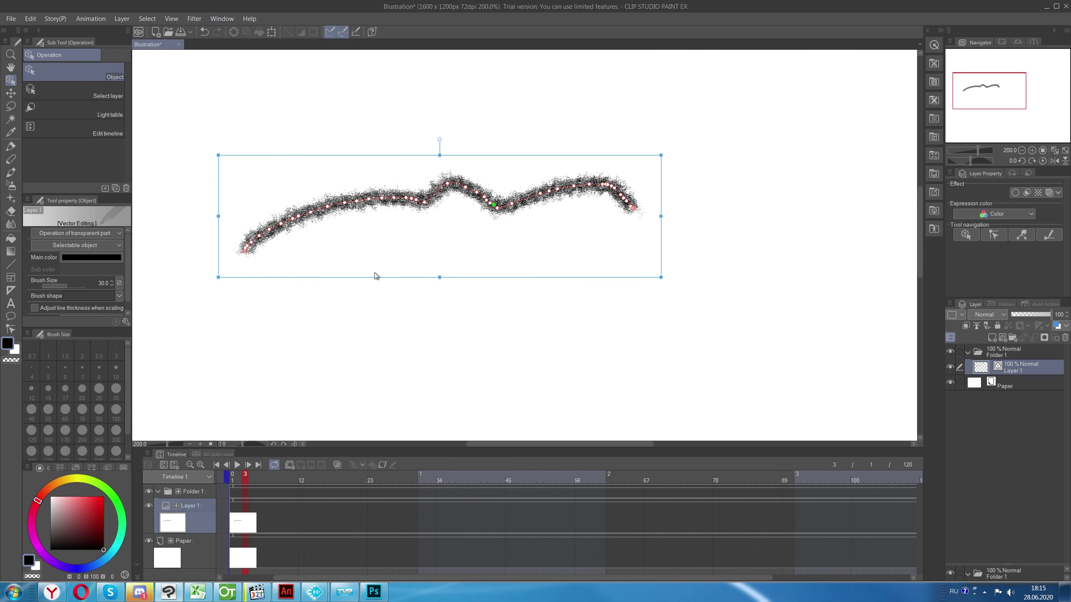
{"action": "left_click_drag", "start_coordinate": [497, 224], "coordinate": [495, 225]}
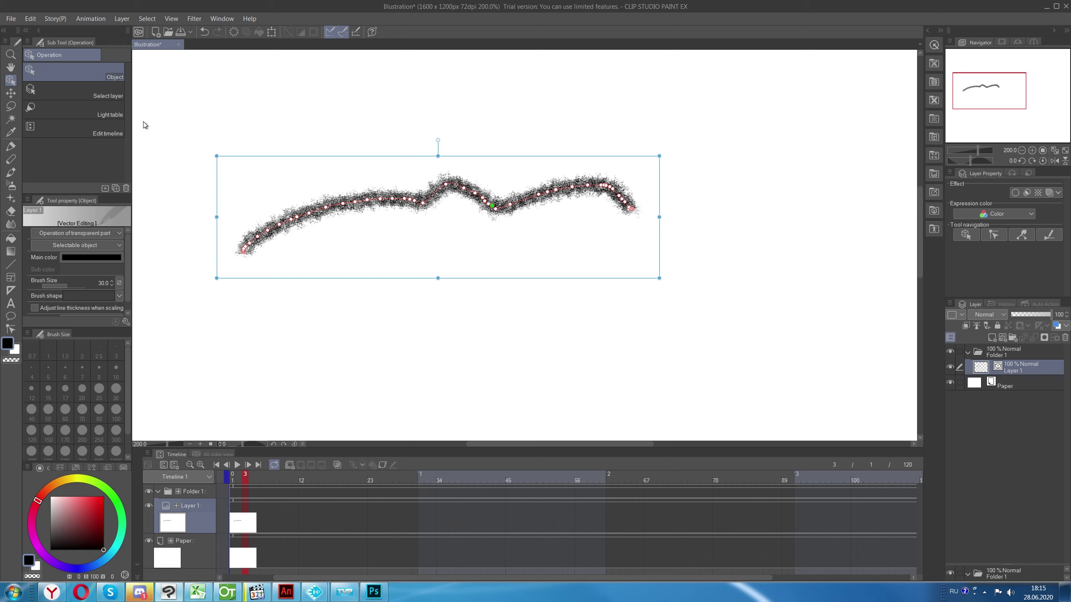
{"action": "key", "text": "b"}
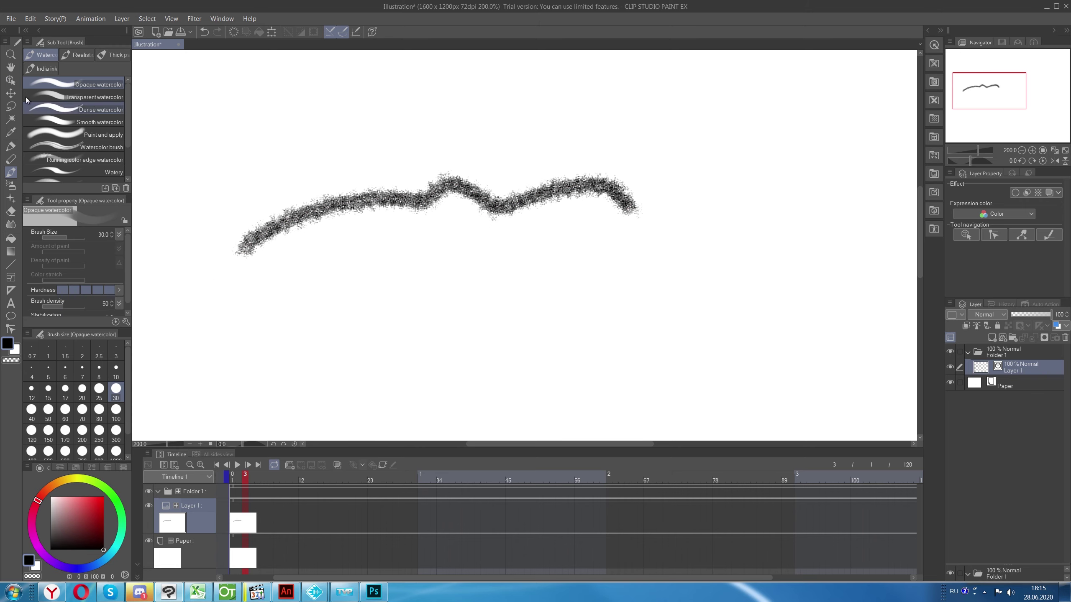
{"action": "left_click", "coordinate": [11, 186]}
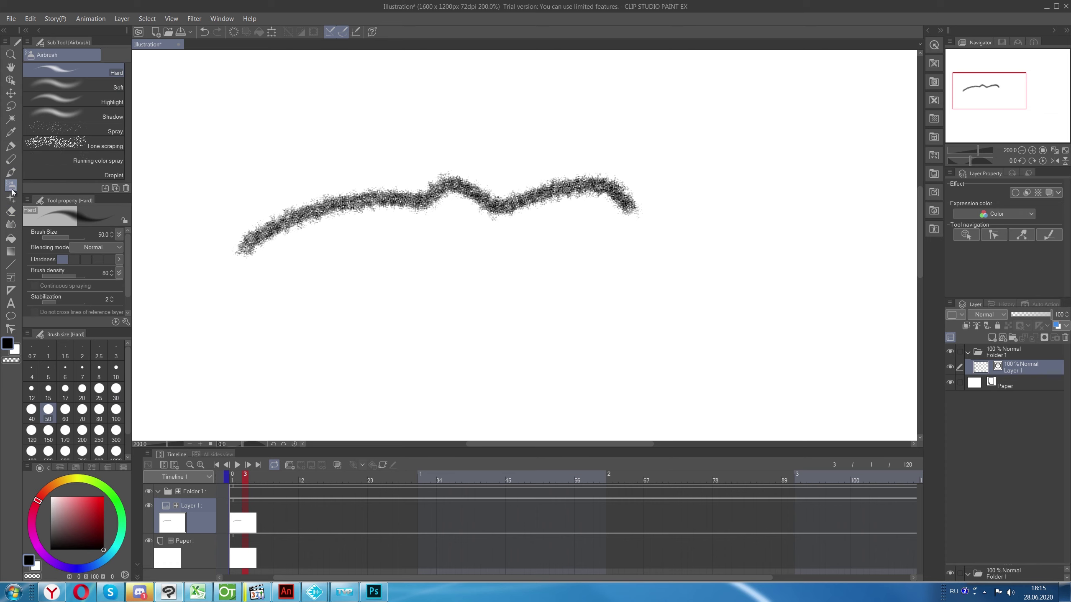
{"action": "left_click", "coordinate": [85, 159]}
{"action": "mouse_move", "coordinate": [366, 312]}
{"action": "left_mouse_down"}
{"action": "mouse_move", "coordinate": [696, 236]}
{"action": "mouse_move", "coordinate": [557, 328]}
{"action": "left_mouse_up"}
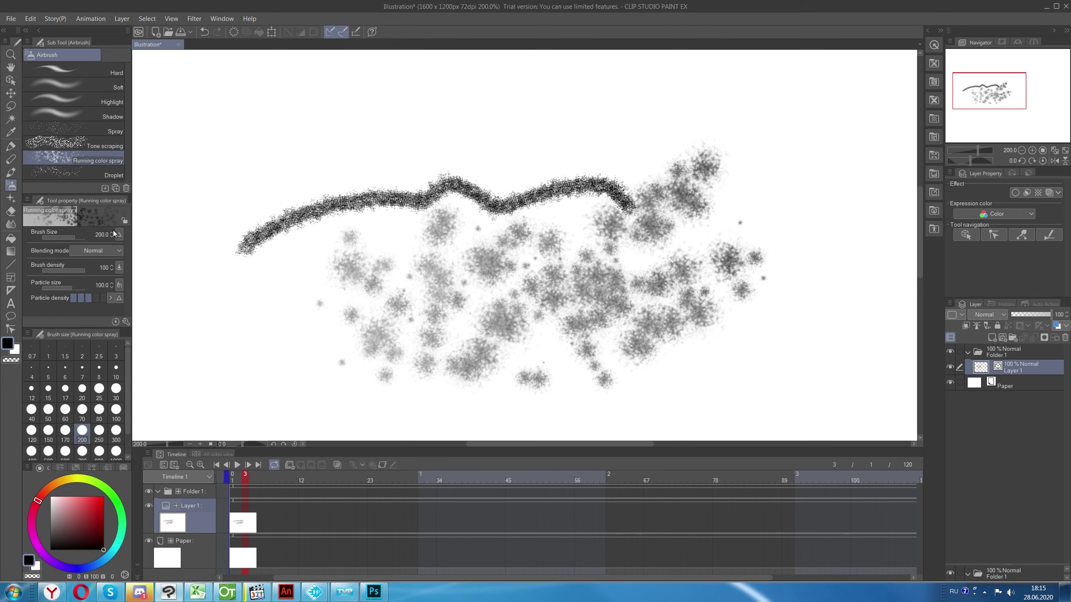
Reshape the middle of the spray stroke with the Object tool by moving its vector control points upward
{"action": "left_click", "coordinate": [966, 235]}
{"action": "left_click", "coordinate": [520, 303]}
{"action": "mouse_move", "coordinate": [531, 305]}
{"action": "left_mouse_down"}
{"action": "mouse_move", "coordinate": [561, 291]}
{"action": "mouse_move", "coordinate": [571, 253]}
{"action": "left_mouse_up"}
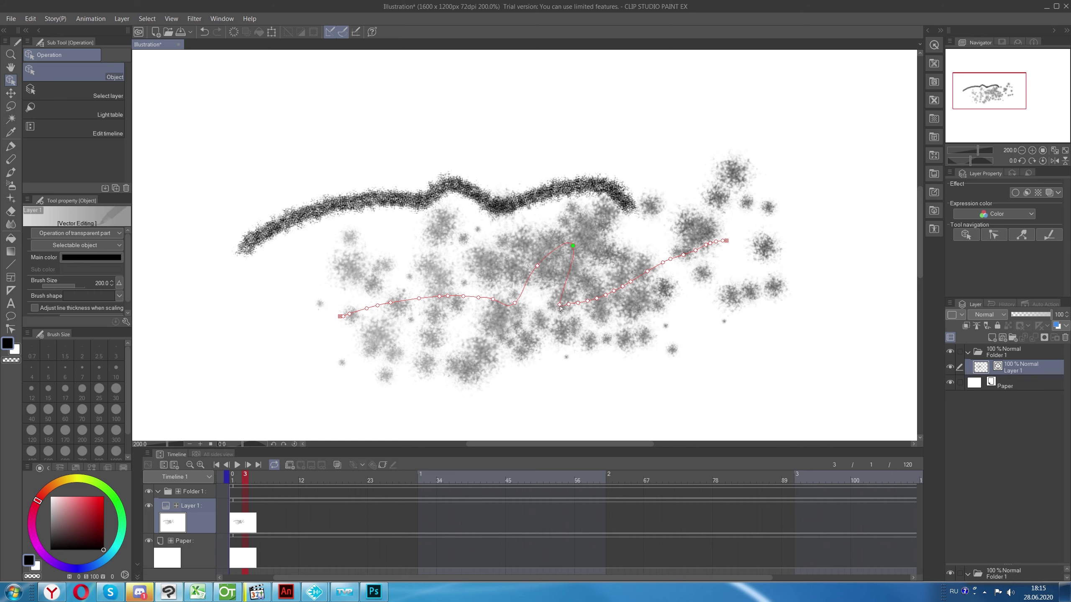
{"action": "mouse_move", "coordinate": [559, 305]}
{"action": "left_mouse_down"}
{"action": "mouse_move", "coordinate": [595, 243]}
{"action": "mouse_move", "coordinate": [576, 218]}
{"action": "left_mouse_up"}
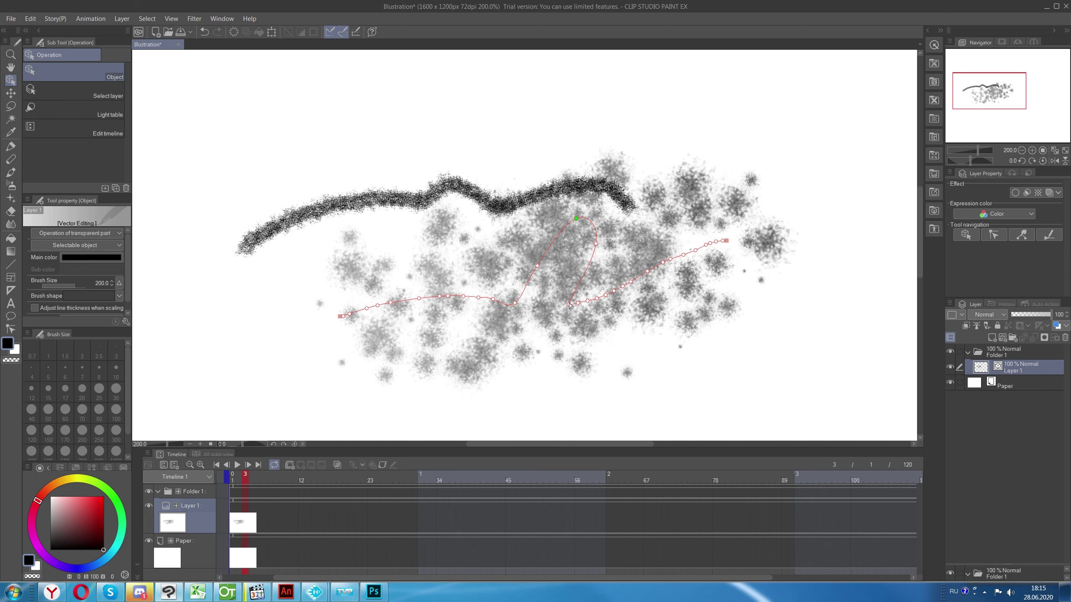
{"action": "mouse_move", "coordinate": [569, 304]}
{"action": "left_mouse_down"}
{"action": "mouse_move", "coordinate": [613, 269]}
{"action": "mouse_move", "coordinate": [633, 271]}
{"action": "left_mouse_up"}
{"action": "left_click", "coordinate": [488, 307]}
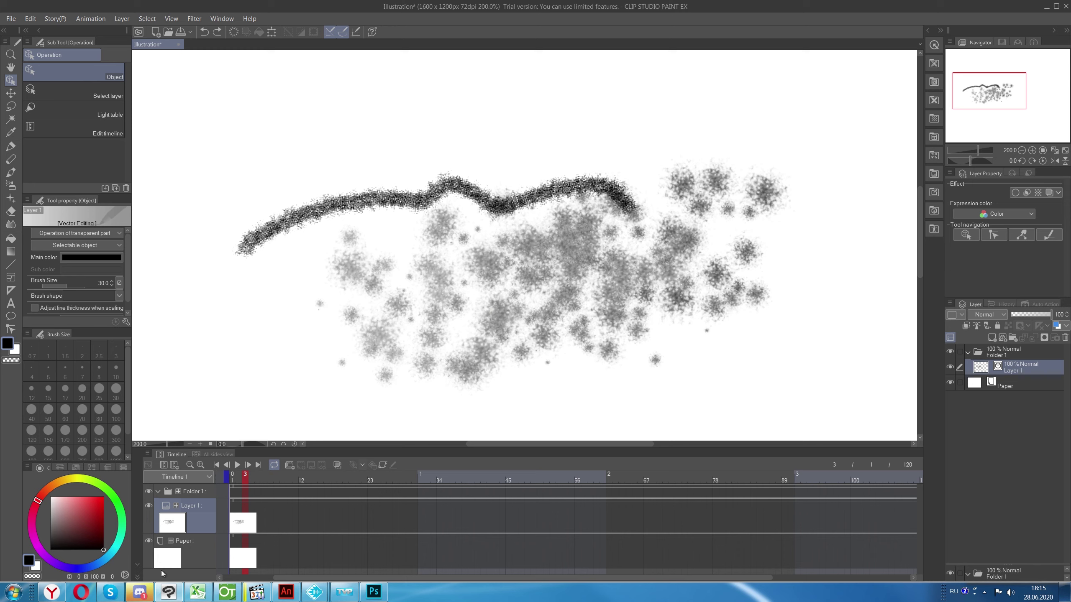
Switch to the Google Sheets comparison table and examine the OpenToonz column, including its "Удобство", "Растровая графика" and "Цена" entries
{"action": "left_click", "coordinate": [52, 592]}
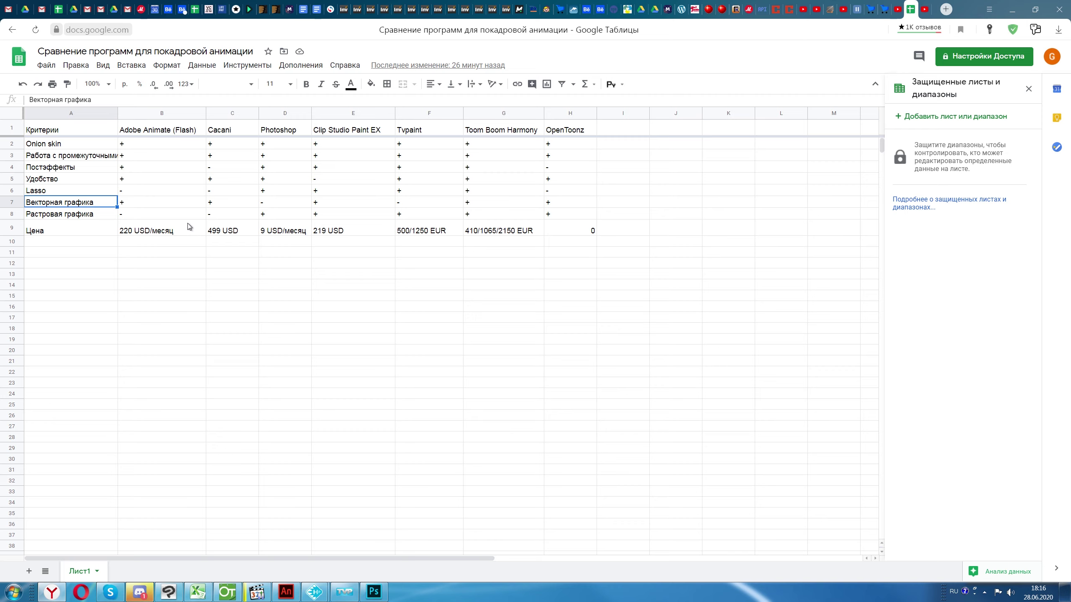
{"action": "left_click", "coordinate": [569, 113]}
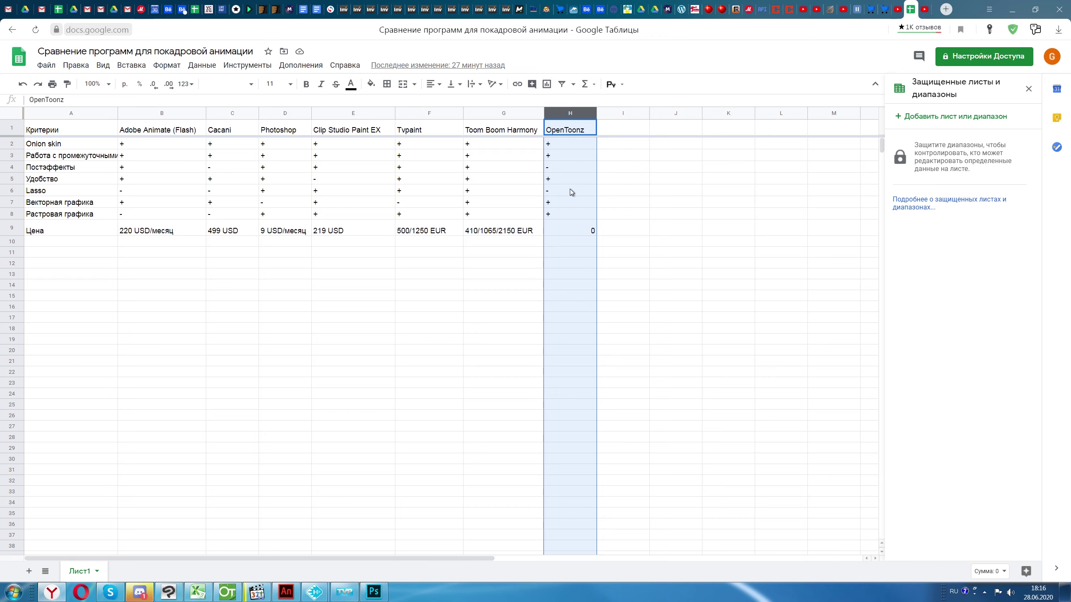
{"action": "left_click", "coordinate": [571, 178]}
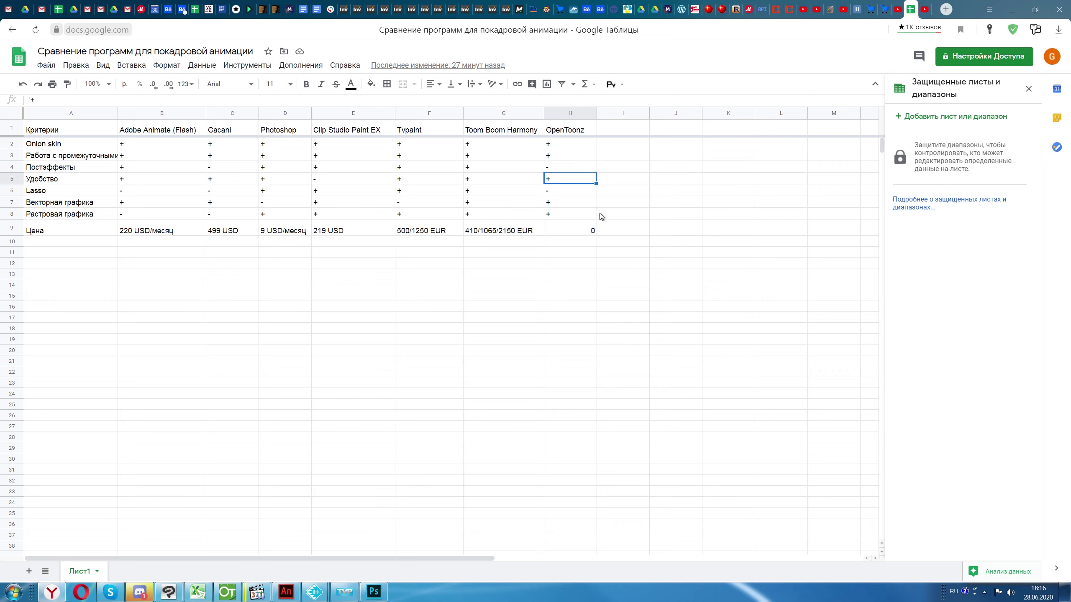
{"action": "left_click", "coordinate": [581, 217]}
{"action": "left_click", "coordinate": [579, 230]}
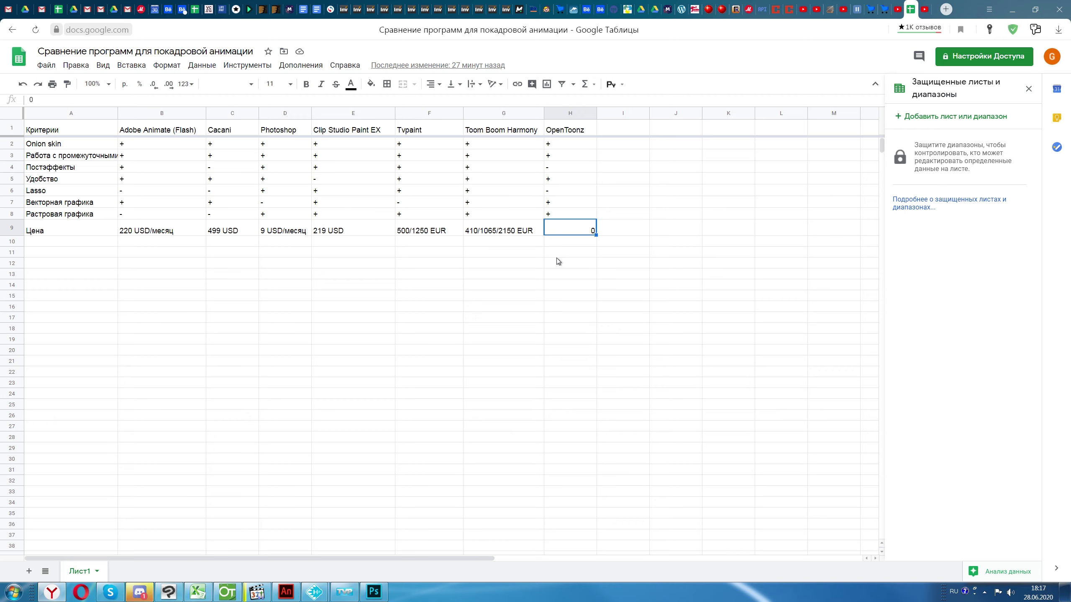
{"action": "left_click", "coordinate": [557, 244]}
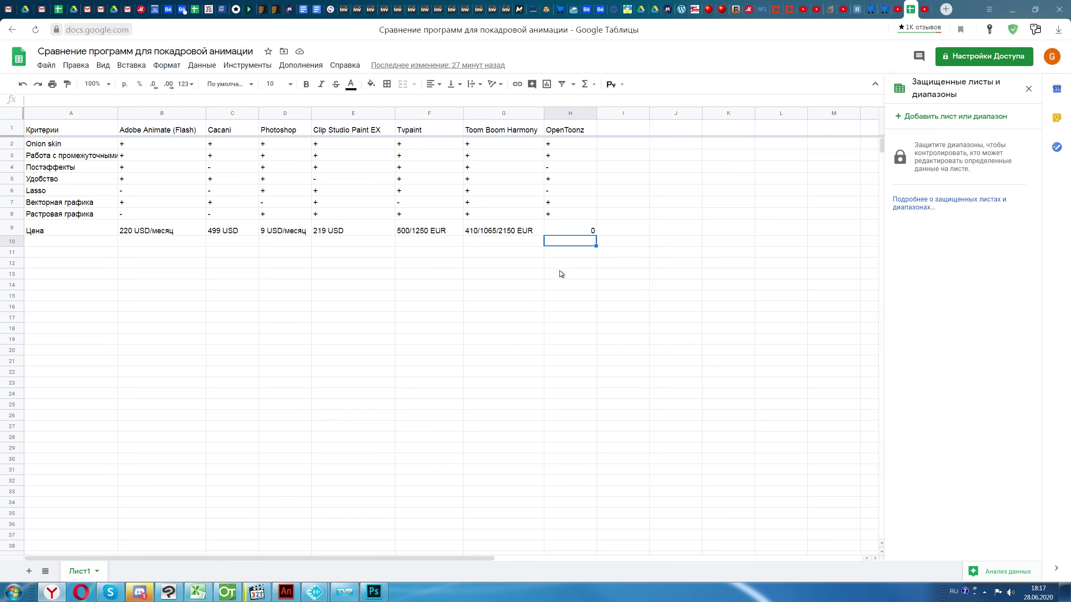